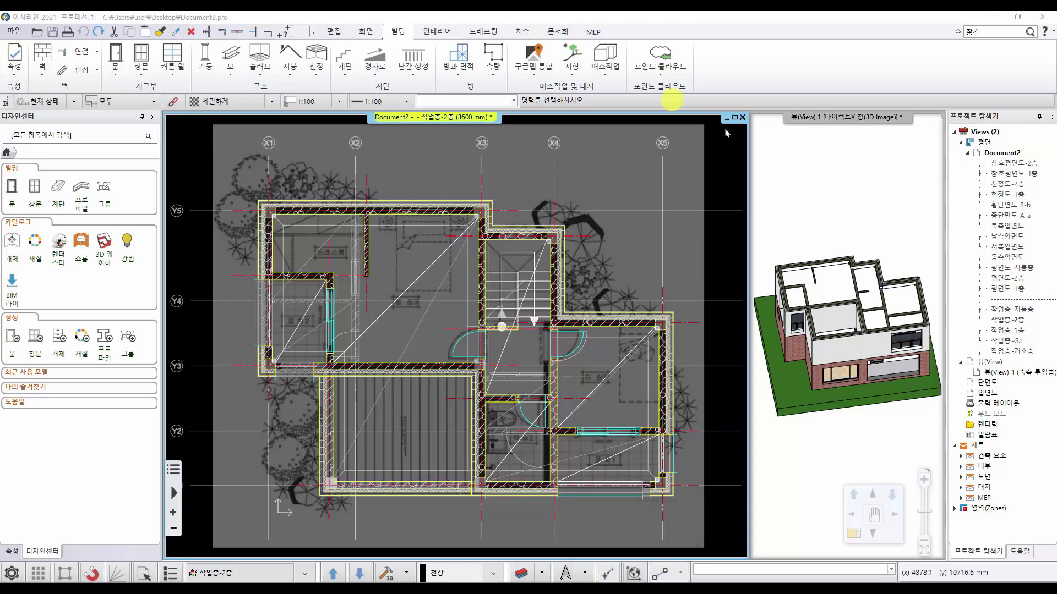
# Step: Delete the raster plan image underlying the second-floor drawing
pyautogui.click(697, 175)
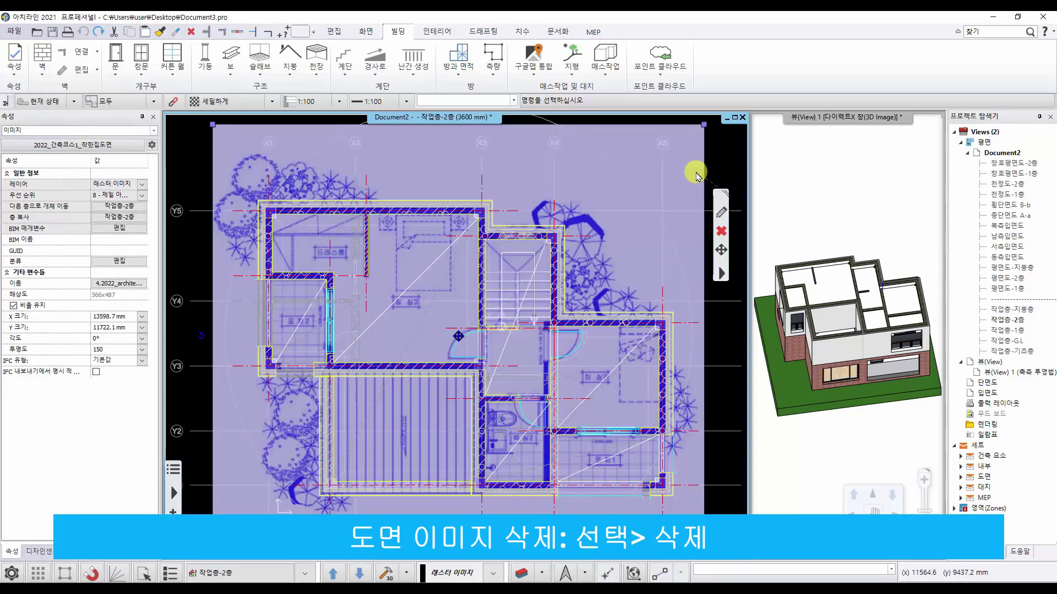
pyautogui.click(722, 231)
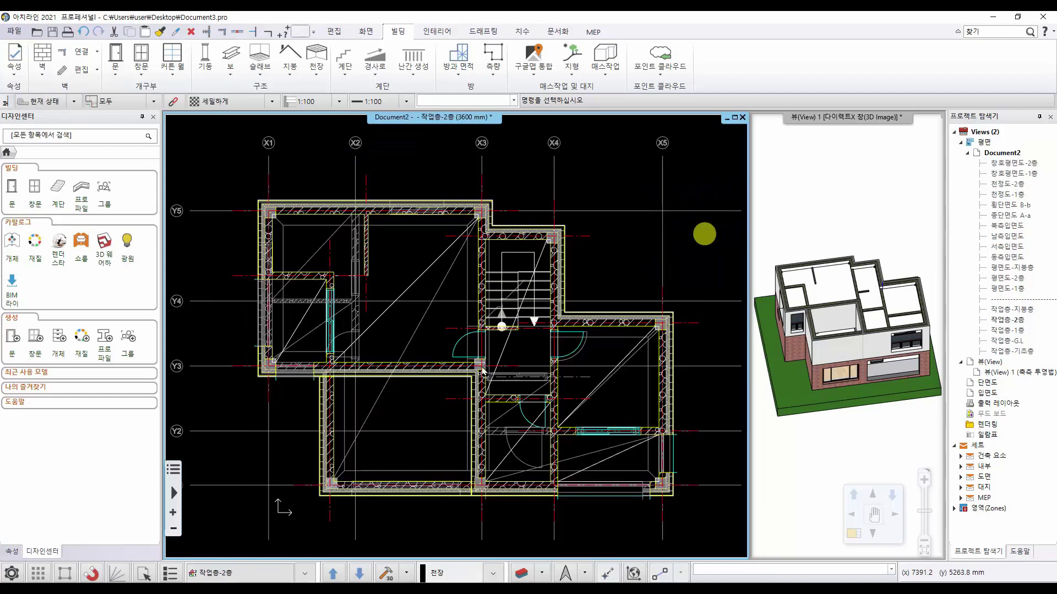
# Step: Make 작업층-지붕층 the active floor and project 작업층-2층 beneath it
pyautogui.click(305, 573)
pyautogui.click(231, 510)
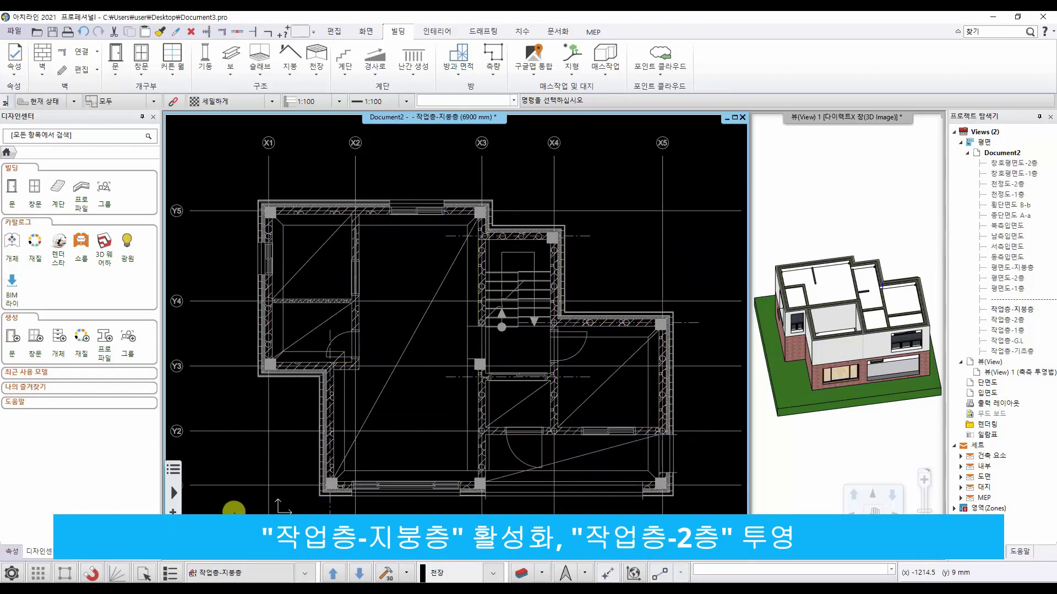
pyautogui.click(304, 573)
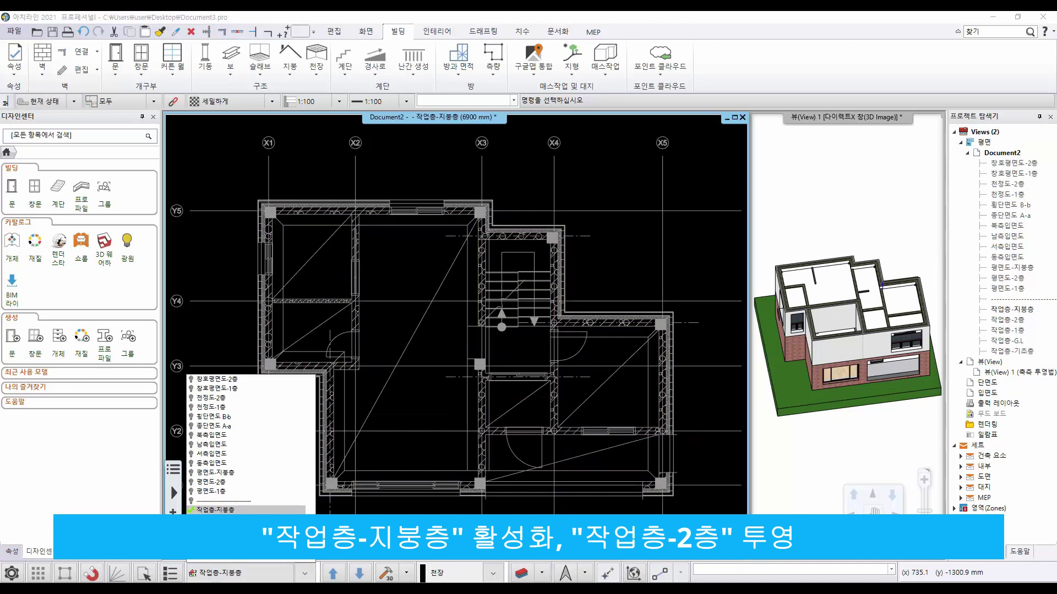
pyautogui.click(192, 324)
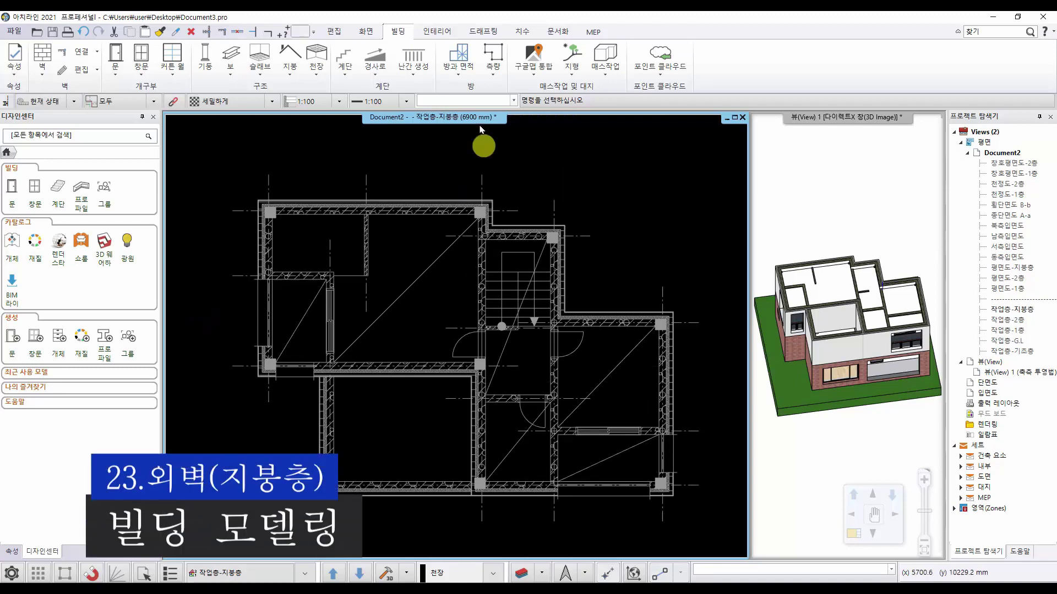
# Step: Using the 2층 외벽 - 적층400 wall style, draw the rectangular area's lower wall from the X3 column to the X5 corner column
pyautogui.click(37, 57)
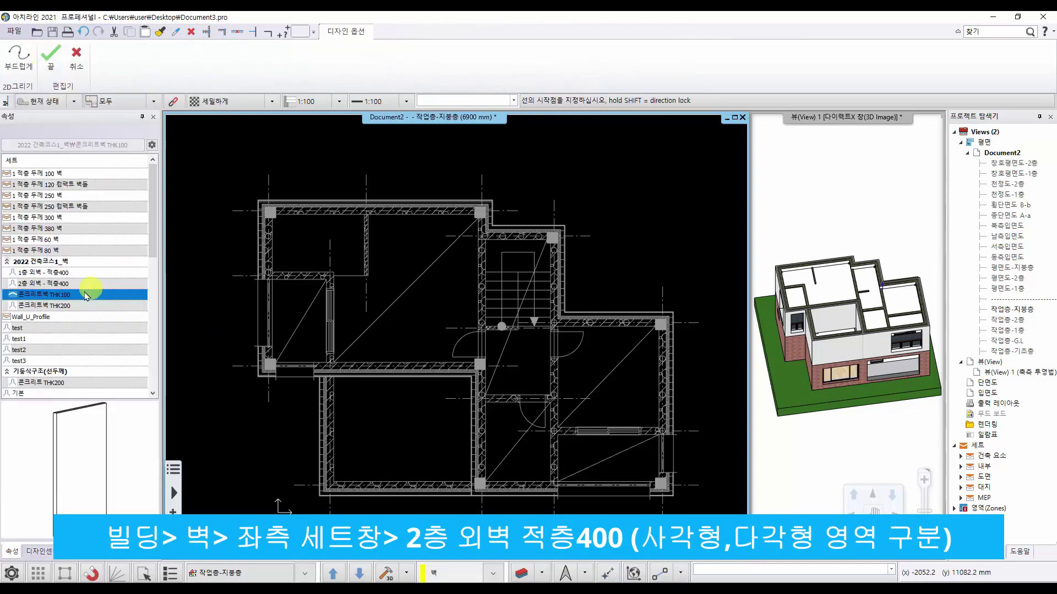
pyautogui.click(44, 285)
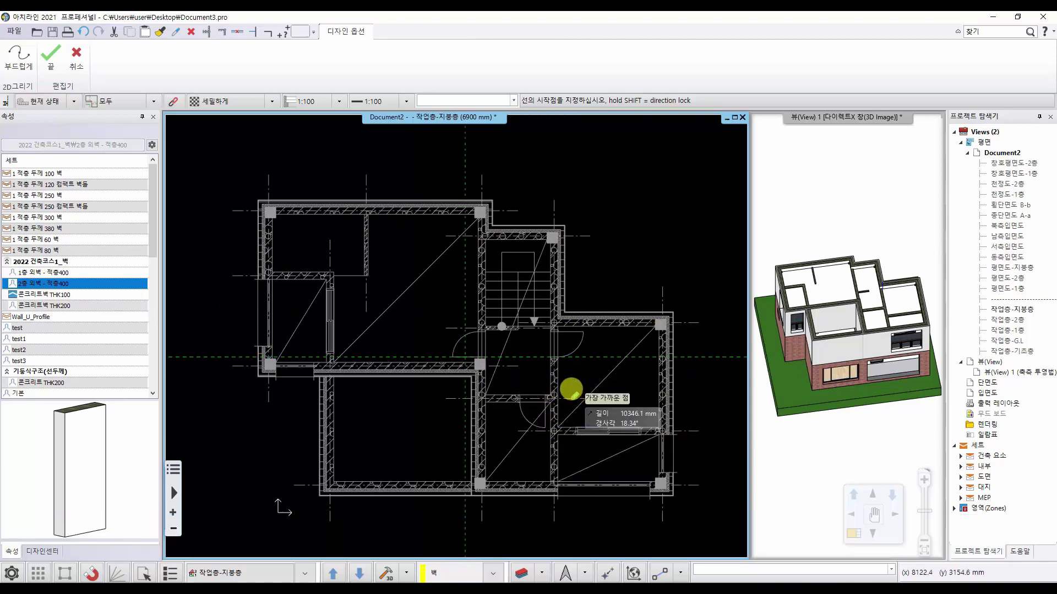
pyautogui.scroll(6, 574, 427)
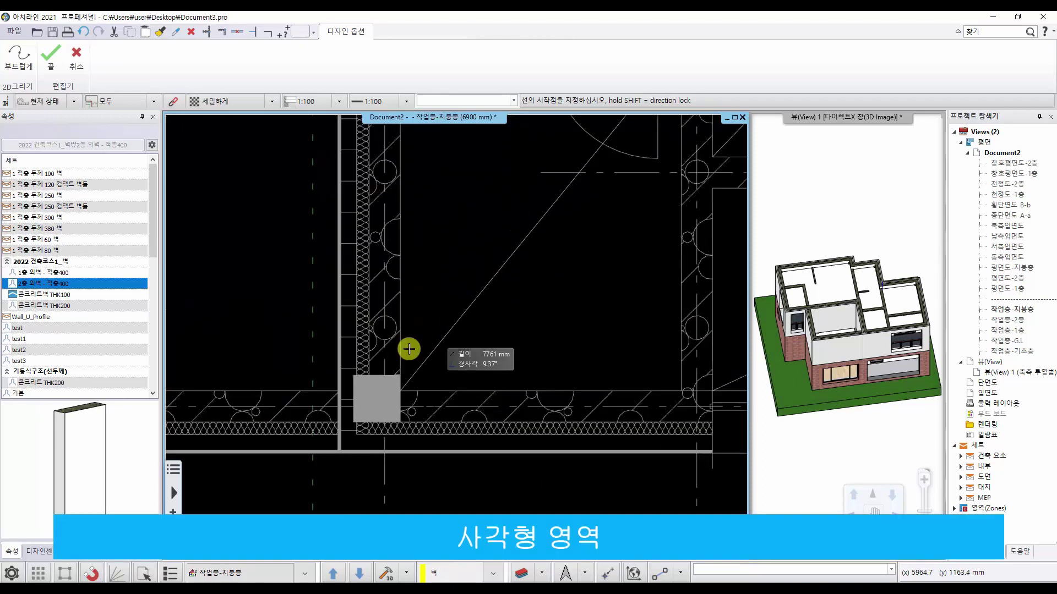
pyautogui.click(406, 397)
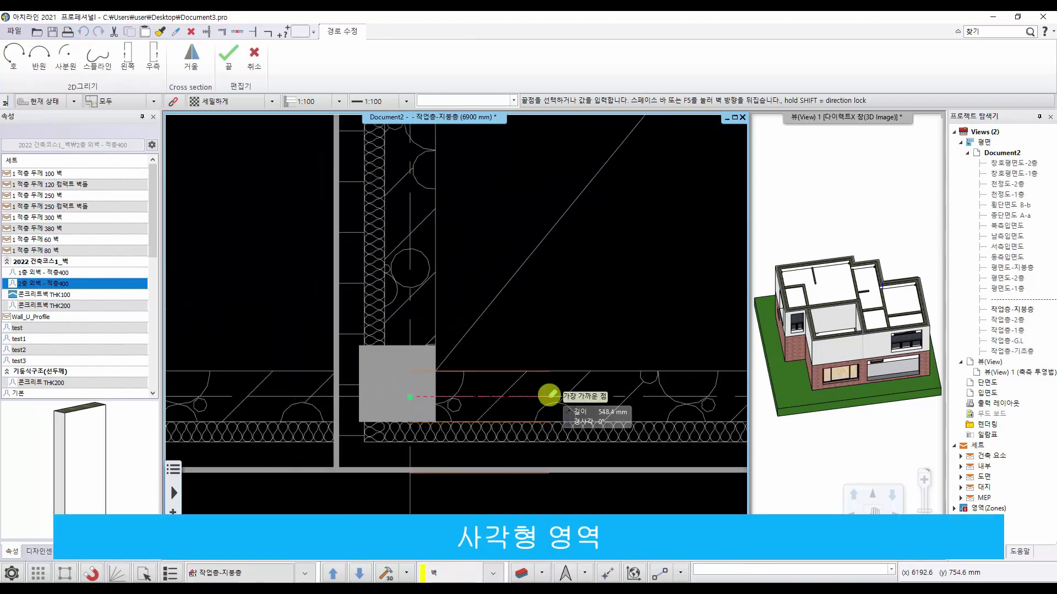
pyautogui.scroll(-4, 481, 396)
pyautogui.scroll(5, 632, 393)
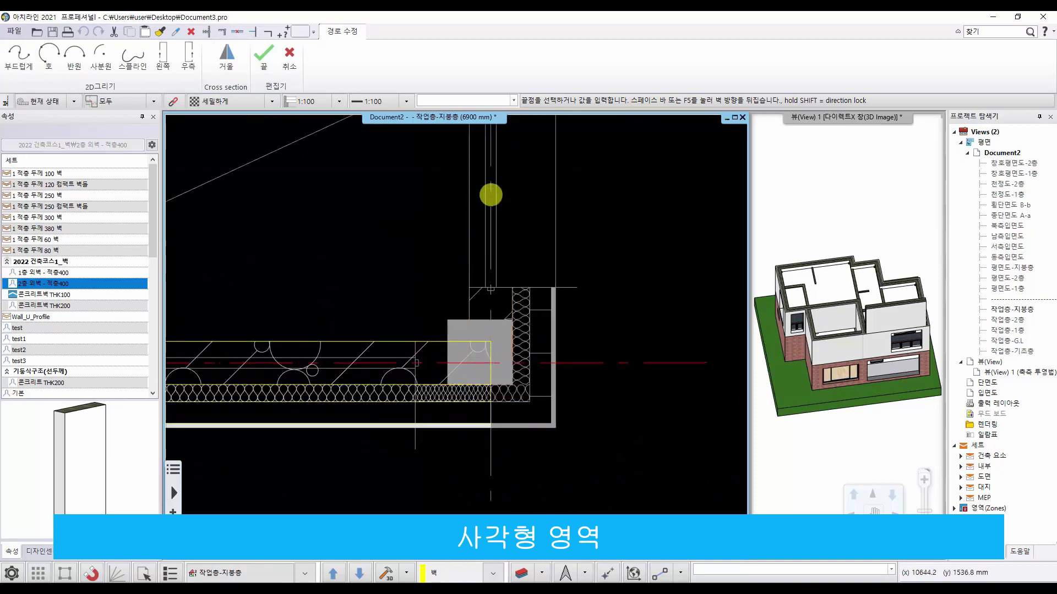
# Step: Continue the rectangular area's wall about 4500 mm up to the upper X5 column and 5000 mm left to the X3 grid line
pyautogui.moveTo(490, 196); pyautogui.dragTo(510, 537, button='middle')
pyautogui.moveTo(512, 157); pyautogui.dragTo(561, 528, button='middle')
pyautogui.moveTo(563, 204); pyautogui.dragTo(556, 301, button='middle')
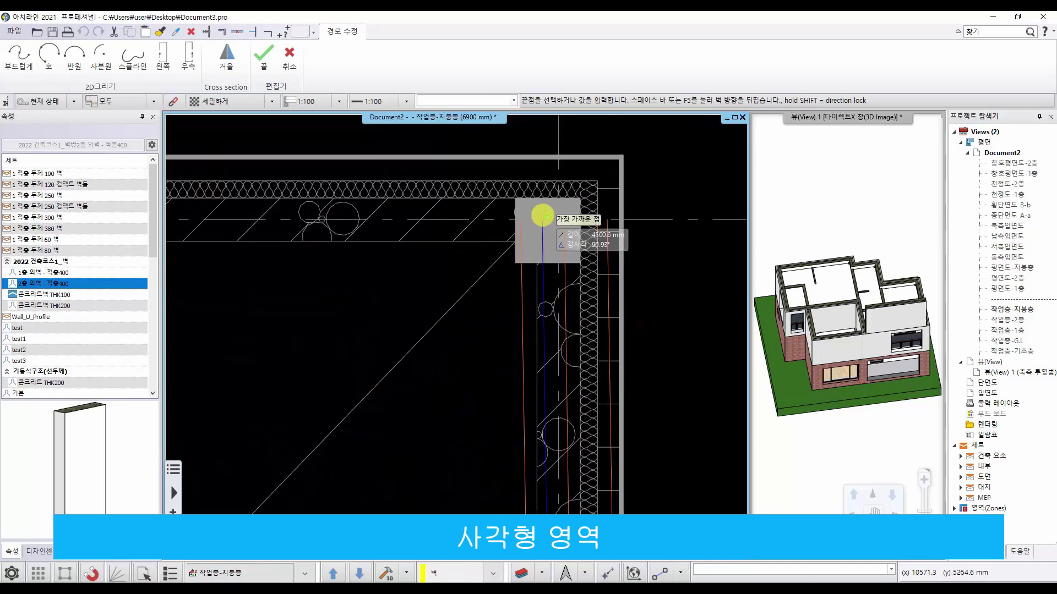
pyautogui.click(557, 218)
pyautogui.scroll(-3, 457, 333)
pyautogui.scroll(-3, 444, 297)
pyautogui.moveTo(382, 264); pyautogui.dragTo(709, 244, button='middle')
pyautogui.scroll(5, 503, 226)
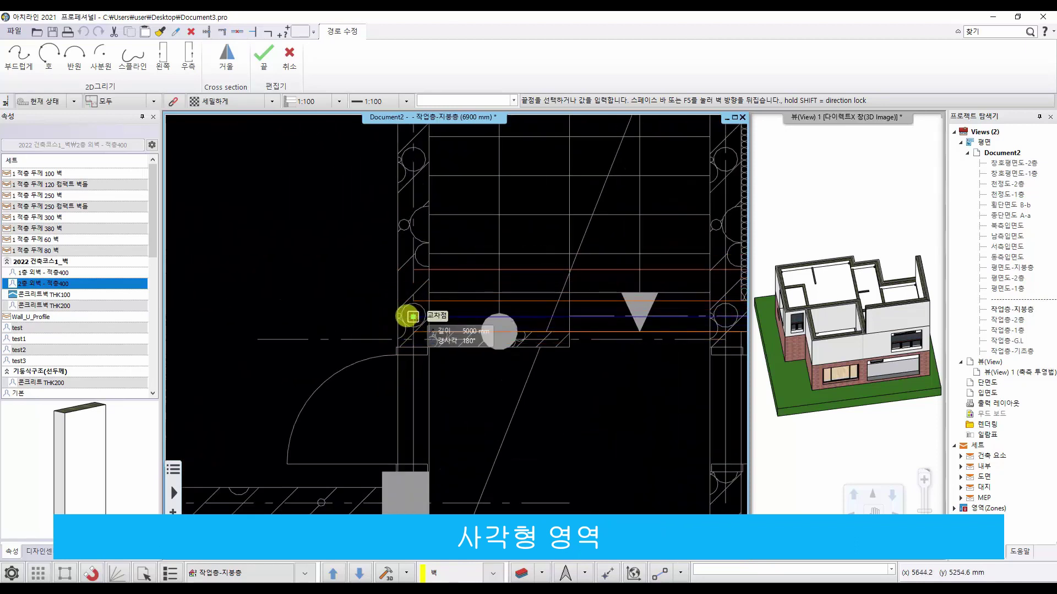
pyautogui.click(413, 316)
# Step: Close the rectangular area with a wall running down the X3 grid line to the starting column
pyautogui.scroll(-2, 414, 446)
pyautogui.moveTo(403, 542); pyautogui.dragTo(432, 352, button='middle')
pyautogui.moveTo(423, 507); pyautogui.dragTo(435, 377, button='middle')
pyautogui.moveTo(435, 378); pyautogui.dragTo(450, 338)
pyautogui.scroll(1, 451, 338)
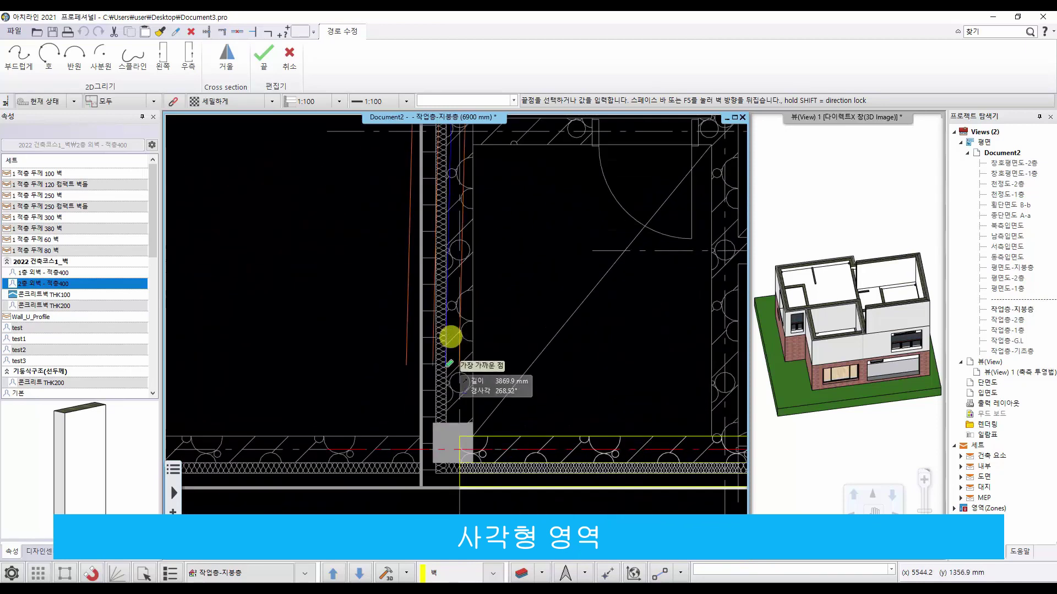
pyautogui.scroll(1, 451, 394)
pyautogui.click(473, 466)
pyautogui.scroll(-5, 473, 466)
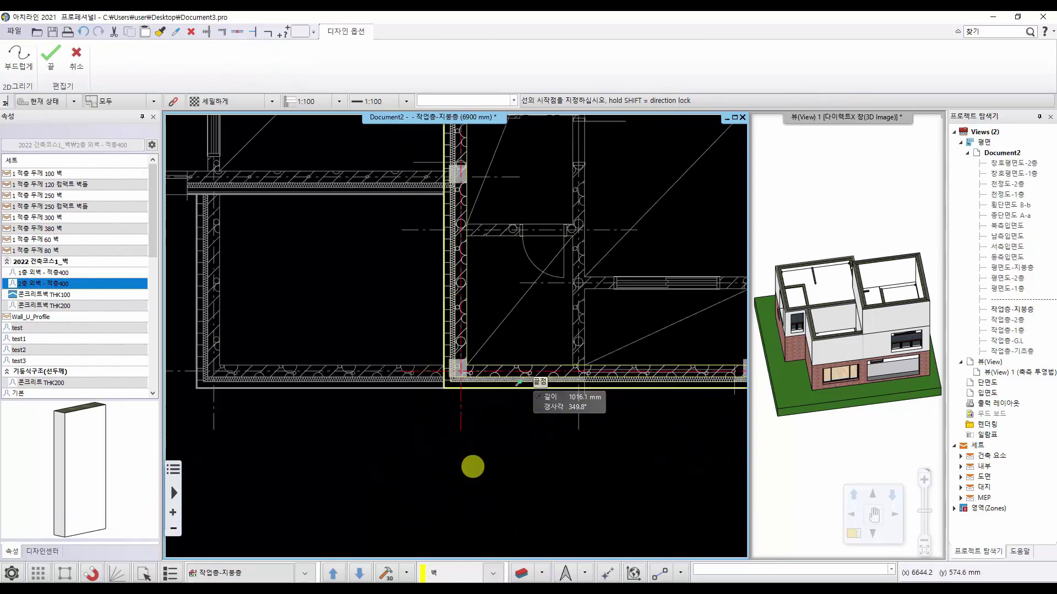
# Step: Start the polygonal area's wall on the rectangle's upper outer face at X4 and draw it up to the stairwell's corner column
pyautogui.moveTo(548, 326); pyautogui.dragTo(516, 444, button='middle')
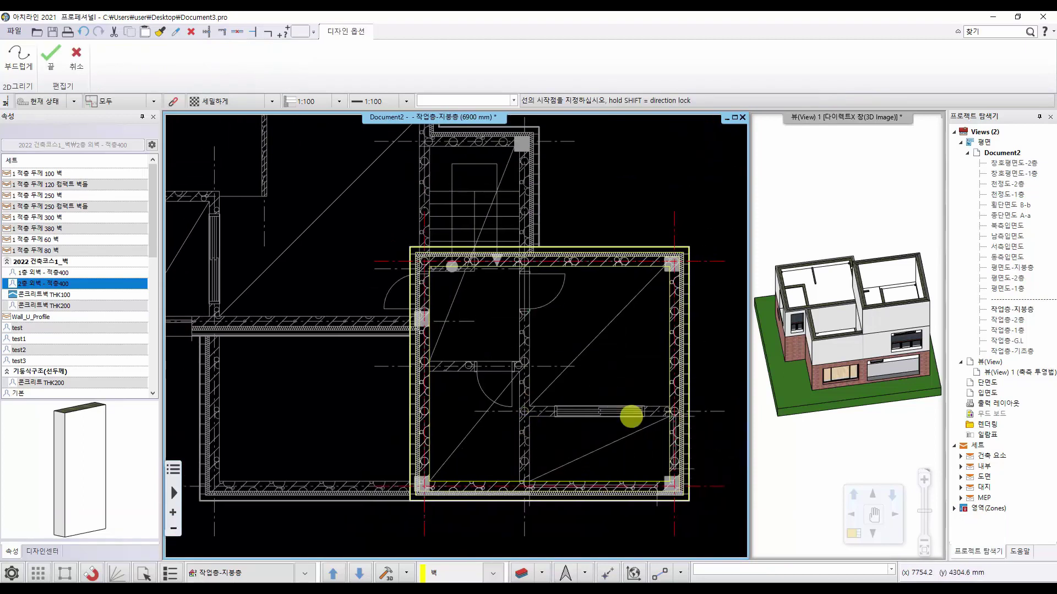
pyautogui.moveTo(522, 301); pyautogui.dragTo(580, 410, button='middle')
pyautogui.moveTo(562, 328); pyautogui.dragTo(576, 337, button='middle')
pyautogui.scroll(3, 584, 333)
pyautogui.scroll(3, 529, 386)
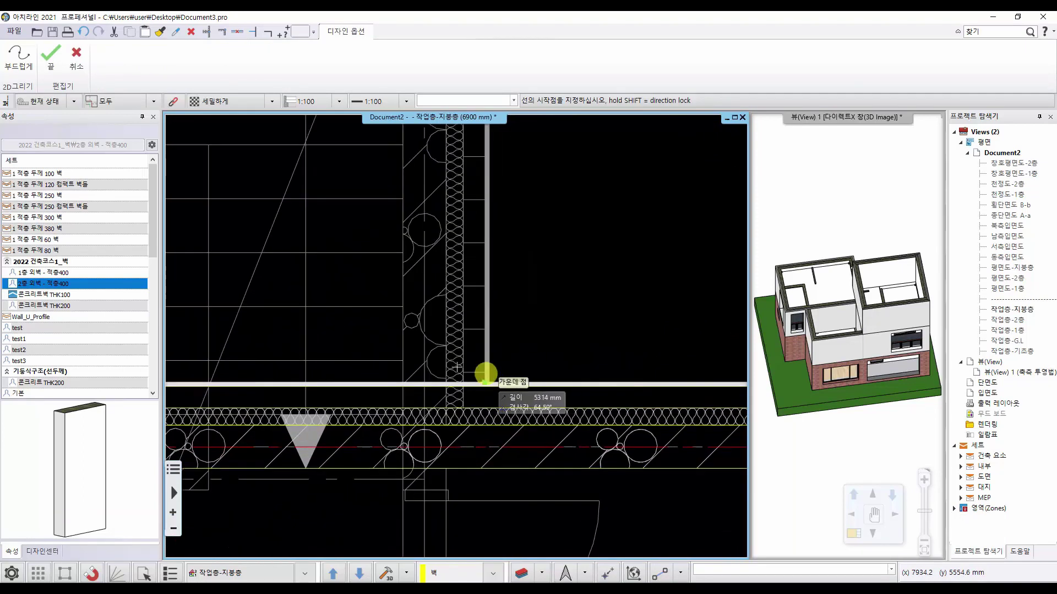
pyautogui.click(413, 377)
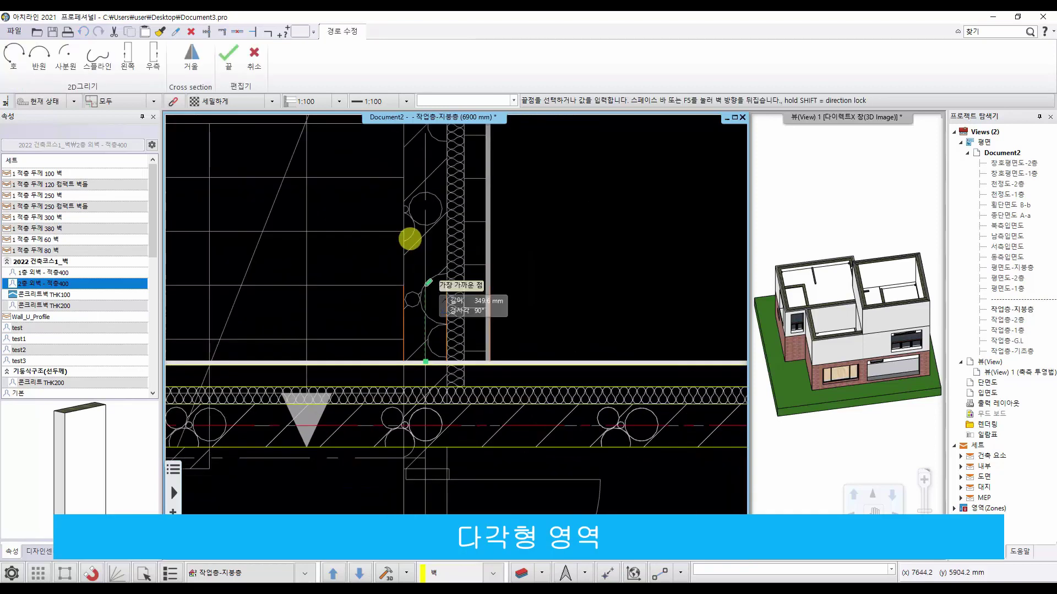
pyautogui.scroll(-4, 411, 236)
pyautogui.click(471, 299)
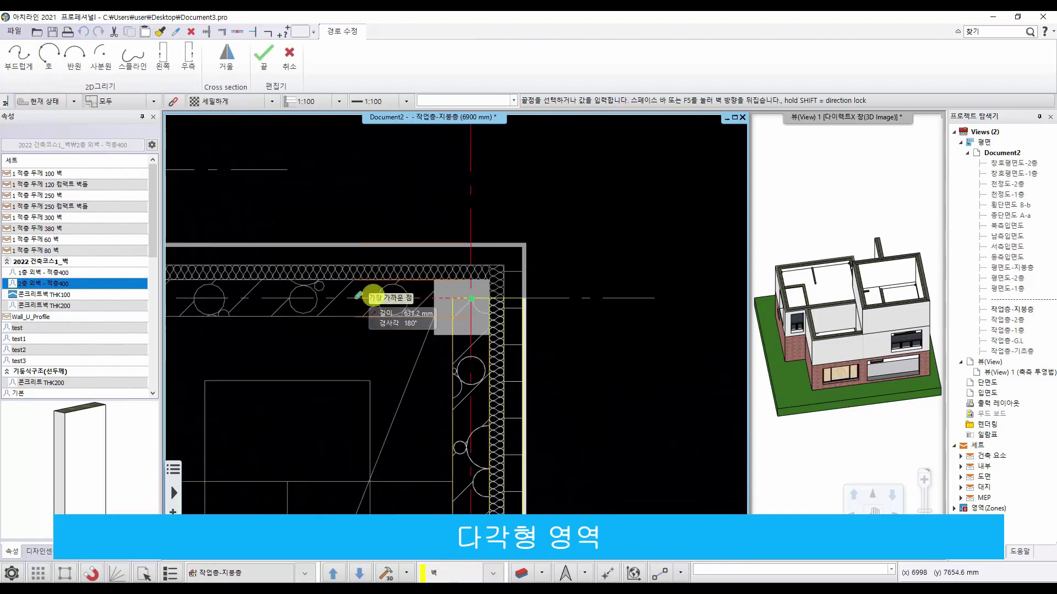
# Step: Continue the wall left along the stairwell's upper edge to the X3 grid line and up to the X3/Y5 column
pyautogui.scroll(-3, 353, 300)
pyautogui.moveTo(250, 286); pyautogui.dragTo(429, 316, button='middle')
pyautogui.scroll(3, 429, 318)
pyautogui.scroll(2, 377, 341)
pyautogui.click(356, 343)
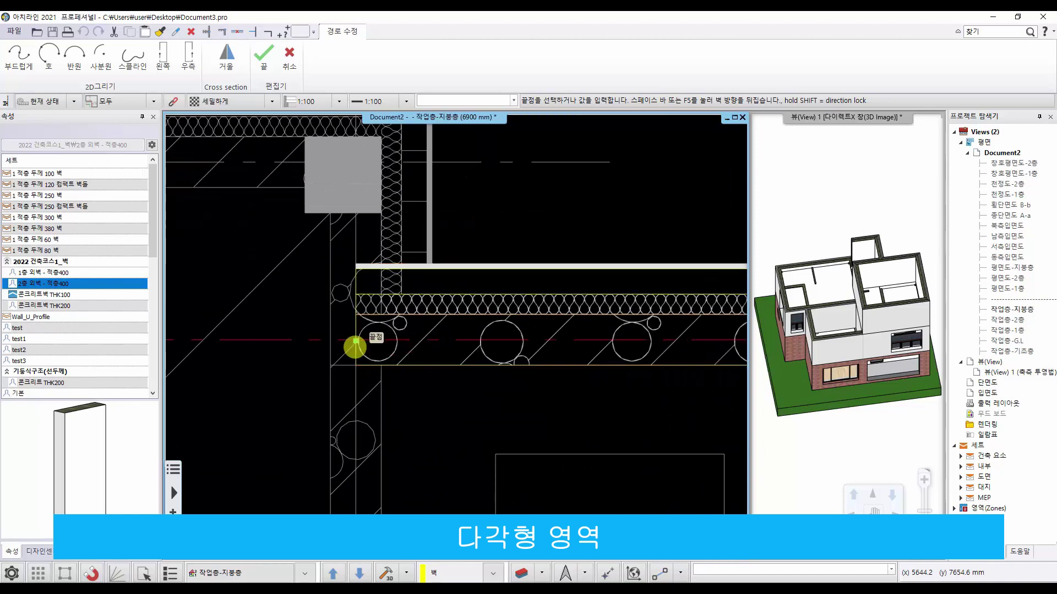
pyautogui.moveTo(355, 200); pyautogui.dragTo(393, 296, button='middle')
pyautogui.click(393, 260)
pyautogui.scroll(-5, 328, 270)
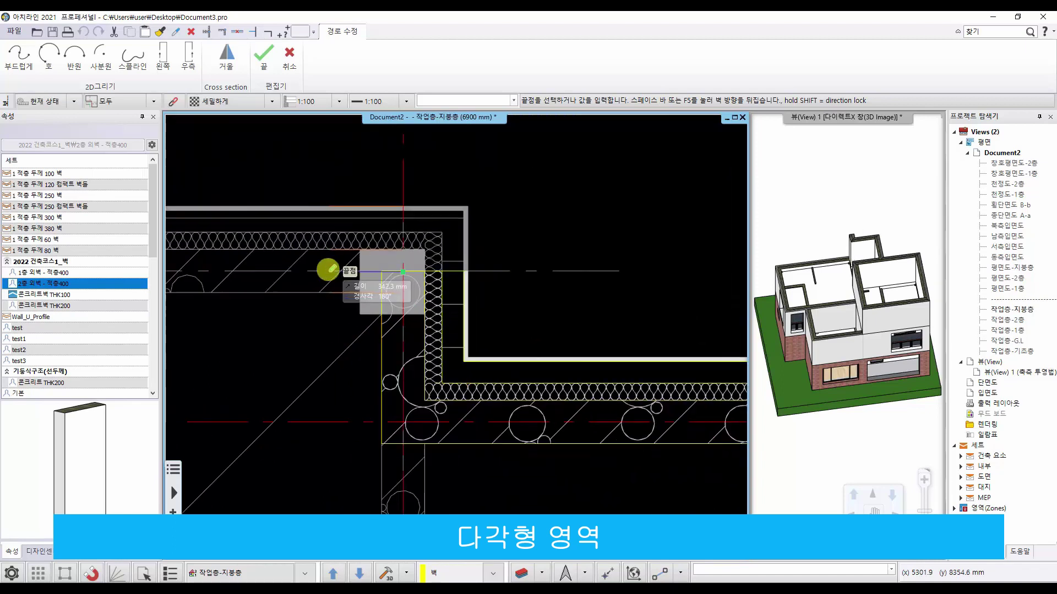
# Step: Continue the wall 5900 mm left to the X1/Y5 column and 4300 mm down to the X1/Y3 column
pyautogui.moveTo(324, 302); pyautogui.dragTo(770, 324, button='middle')
pyautogui.moveTo(292, 316); pyautogui.dragTo(461, 307, button='middle')
pyautogui.scroll(2, 385, 286)
pyautogui.scroll(1, 342, 278)
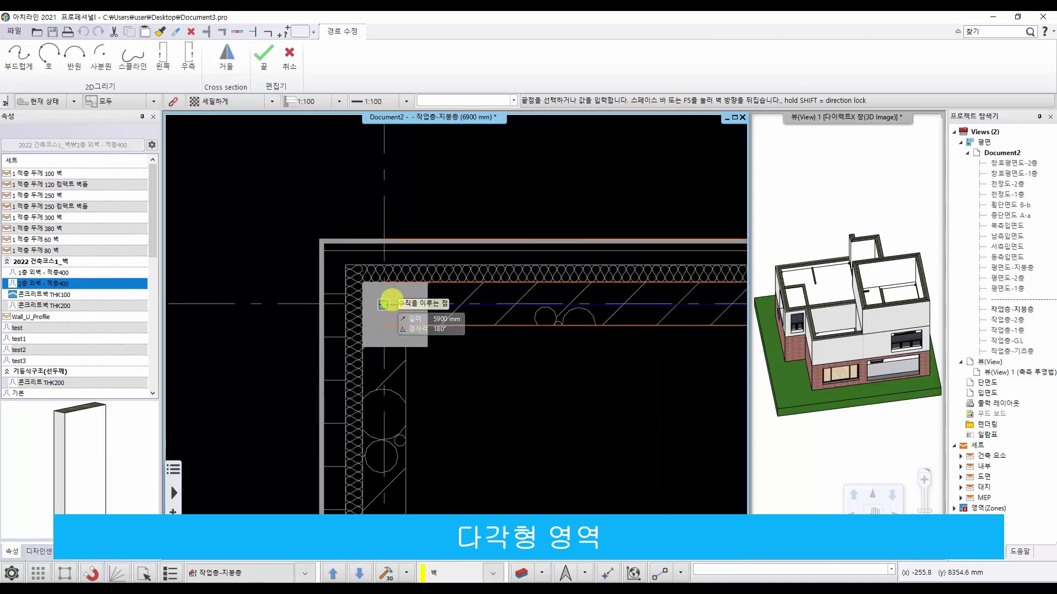
pyautogui.click(391, 302)
pyautogui.scroll(-2, 400, 466)
pyautogui.moveTo(402, 473); pyautogui.dragTo(425, 380, button='middle')
pyautogui.scroll(2, 442, 360)
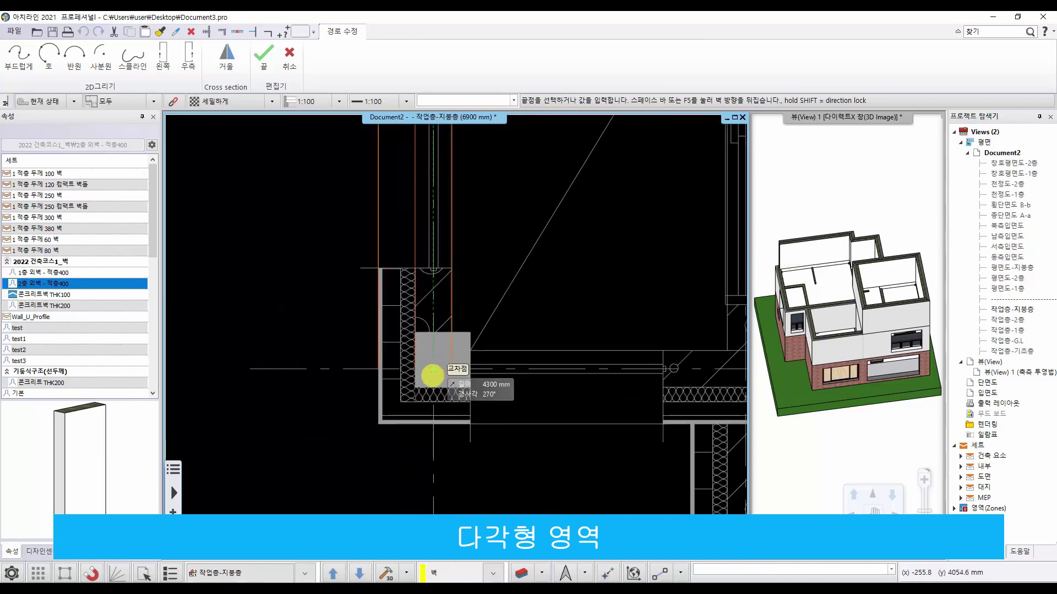
pyautogui.click(433, 369)
# Step: Finish the polygonal area's wall by running it right along Y3 to the rectangular area's outer left face, and end wall drawing
pyautogui.moveTo(630, 371); pyautogui.dragTo(275, 354, button='middle')
pyautogui.scroll(-2, 454, 347)
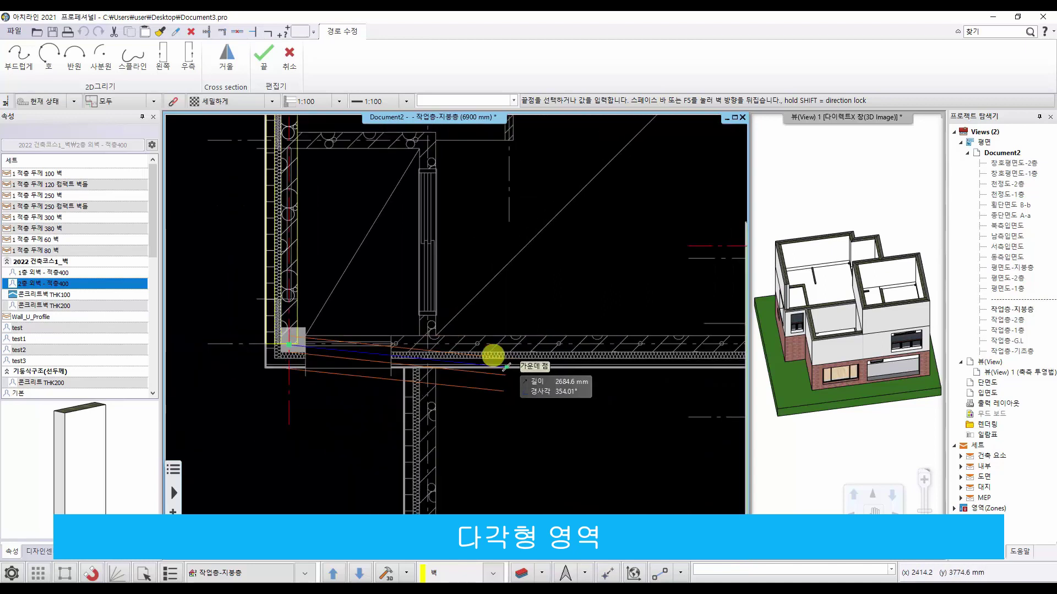
pyautogui.moveTo(654, 351); pyautogui.dragTo(398, 347, button='middle')
pyautogui.scroll(2, 567, 334)
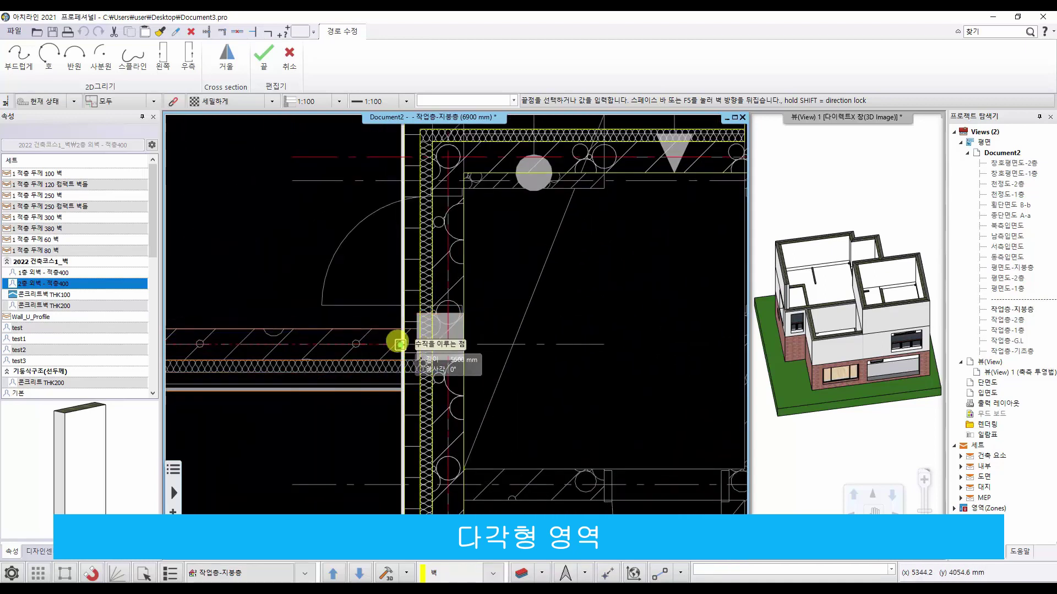
pyautogui.click(400, 344)
pyautogui.scroll(-4, 479, 327)
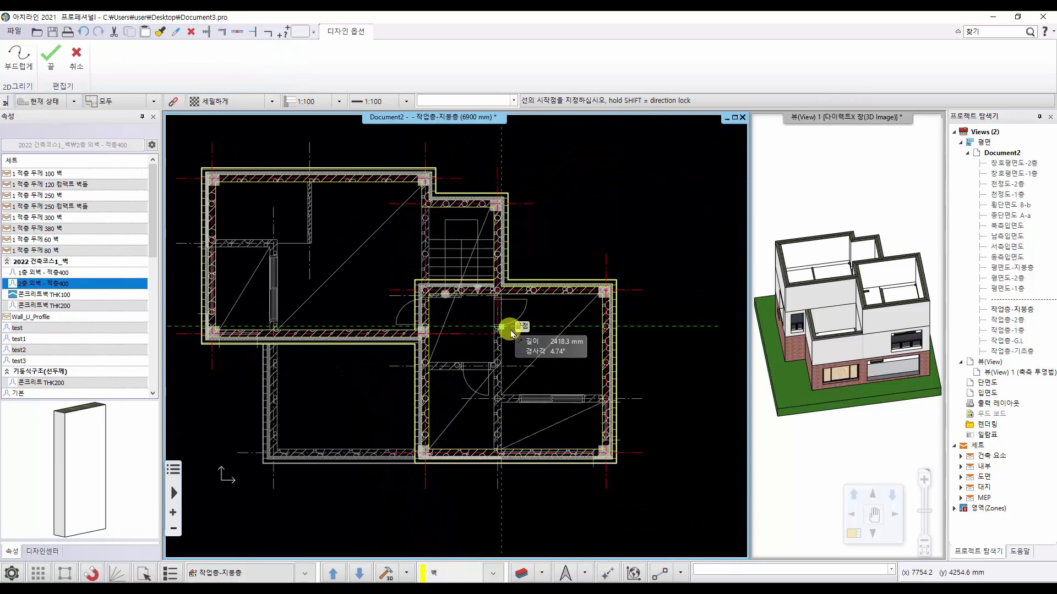
pyautogui.scroll(3, 519, 294)
pyautogui.moveTo(511, 369); pyautogui.dragTo(643, 420, button='middle')
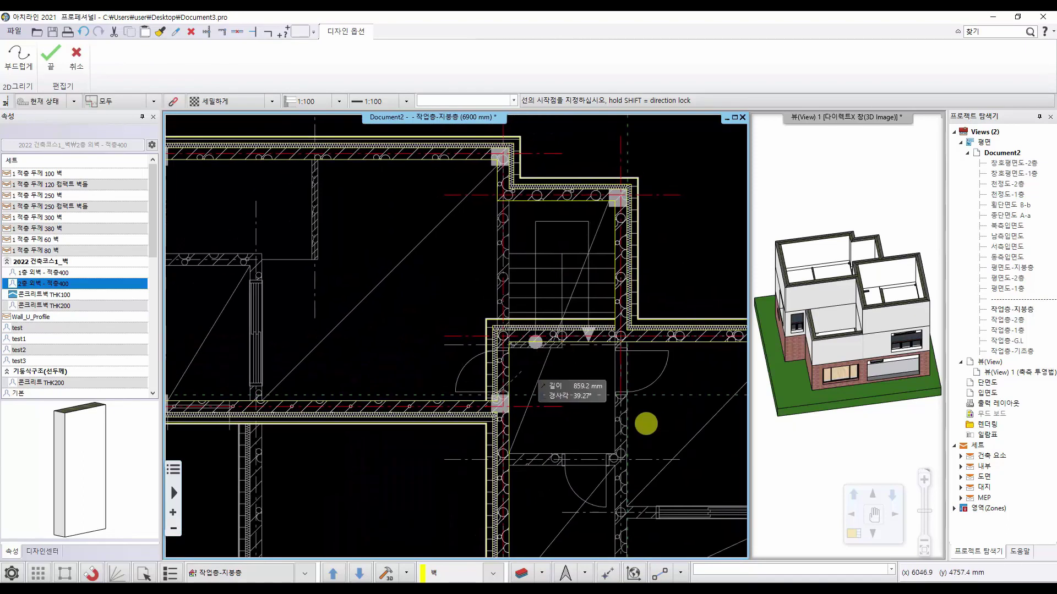
pyautogui.scroll(2, 551, 303)
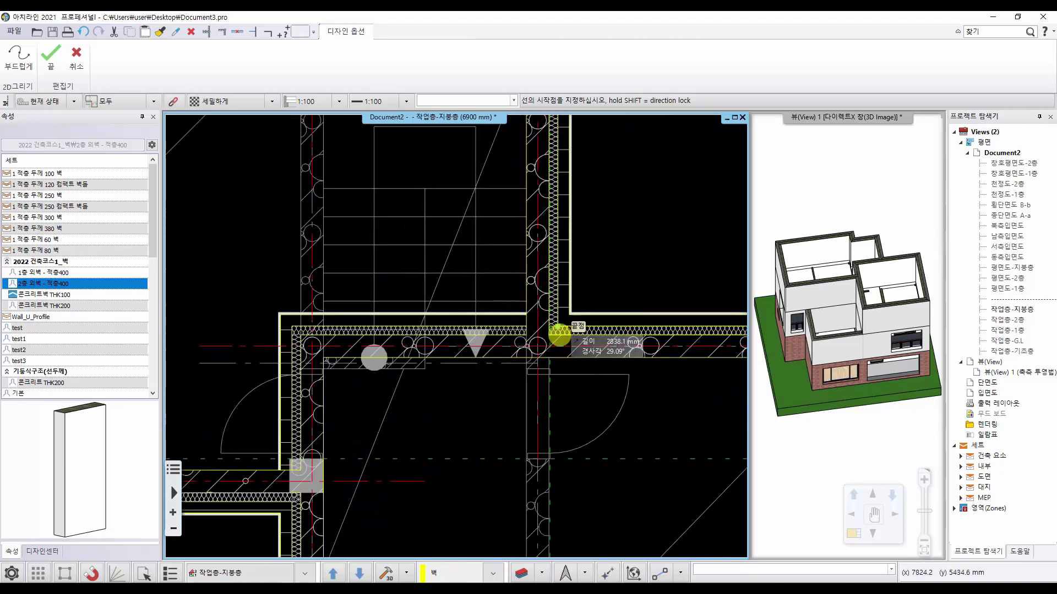
pyautogui.moveTo(474, 341); pyautogui.dragTo(454, 332, button='middle')
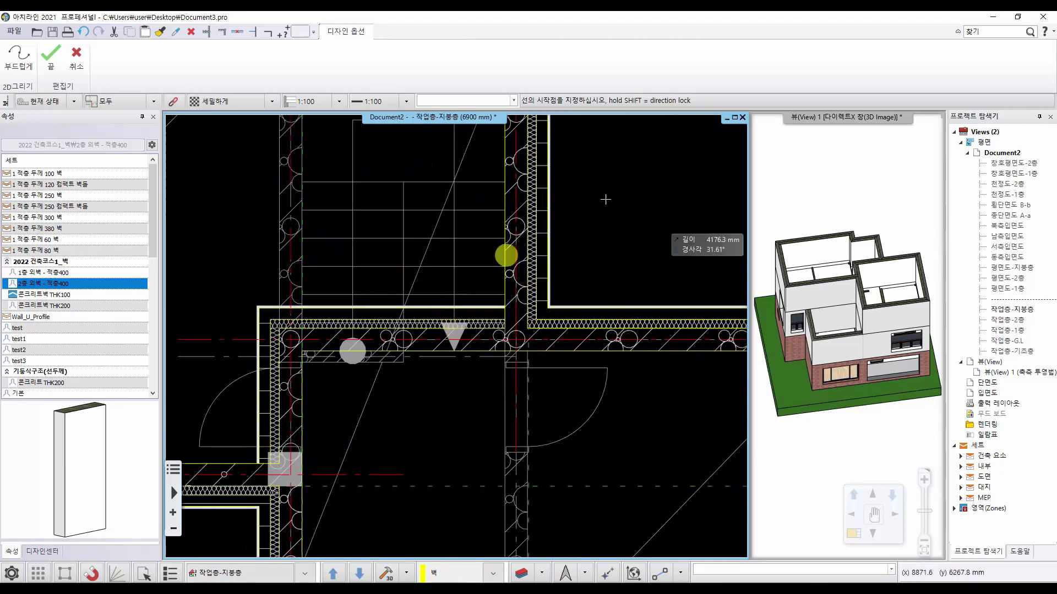
pyautogui.press('Escape')
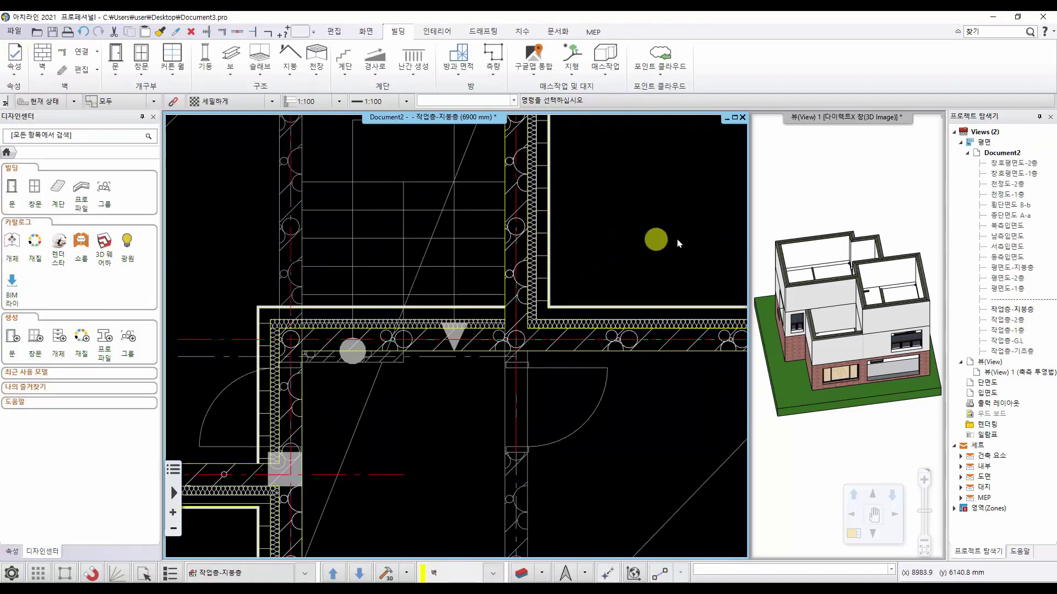
# Step: Disconnect the stairwell's right wall from the rectangle's upper wall by setting its lower end to its existing position with 길이 변경
pyautogui.click(544, 230)
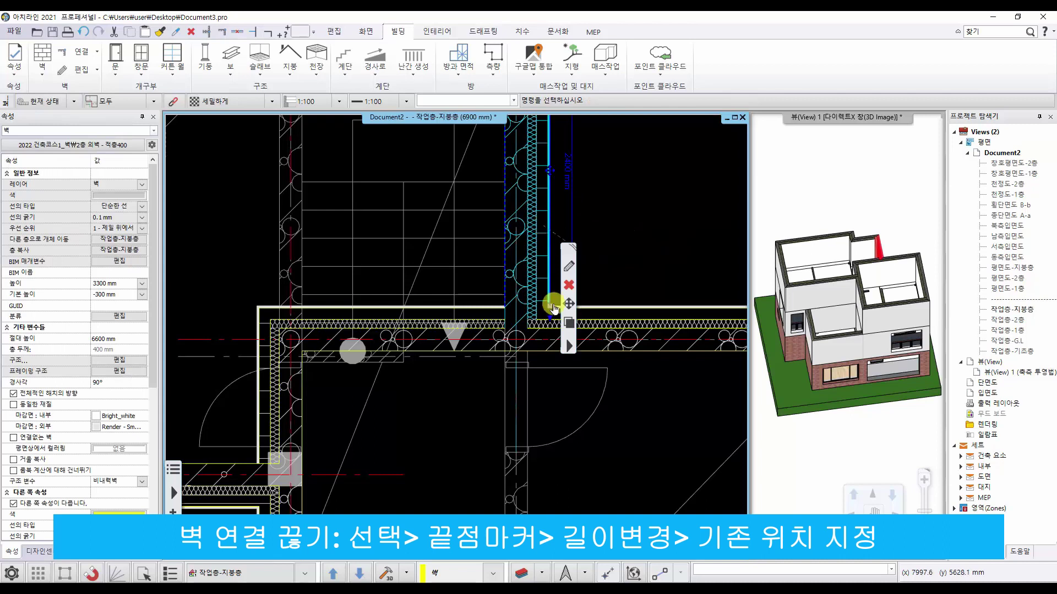
pyautogui.scroll(2, 553, 308)
pyautogui.click(472, 336)
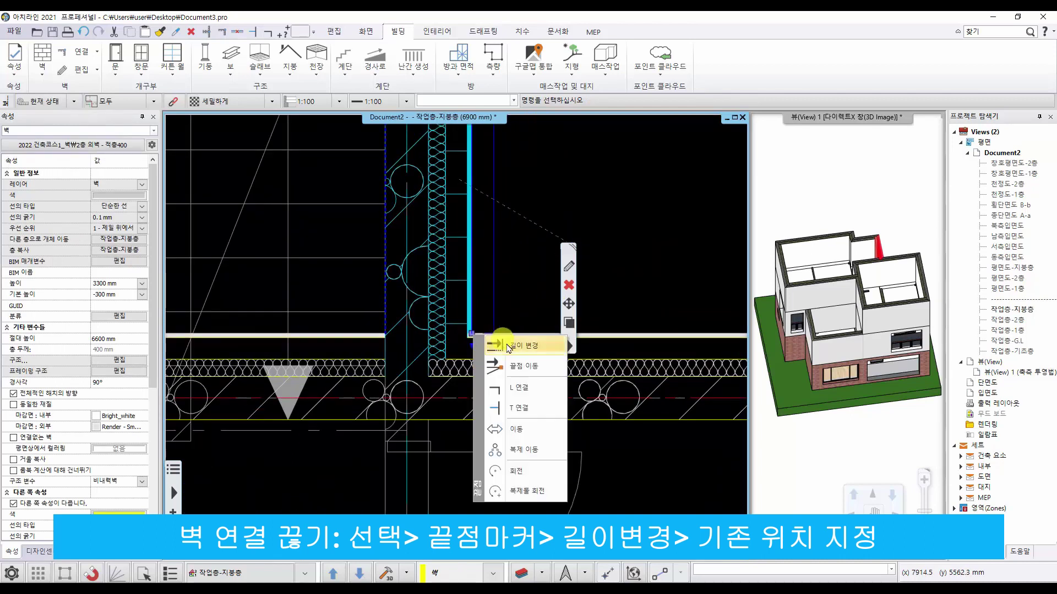
pyautogui.click(485, 345)
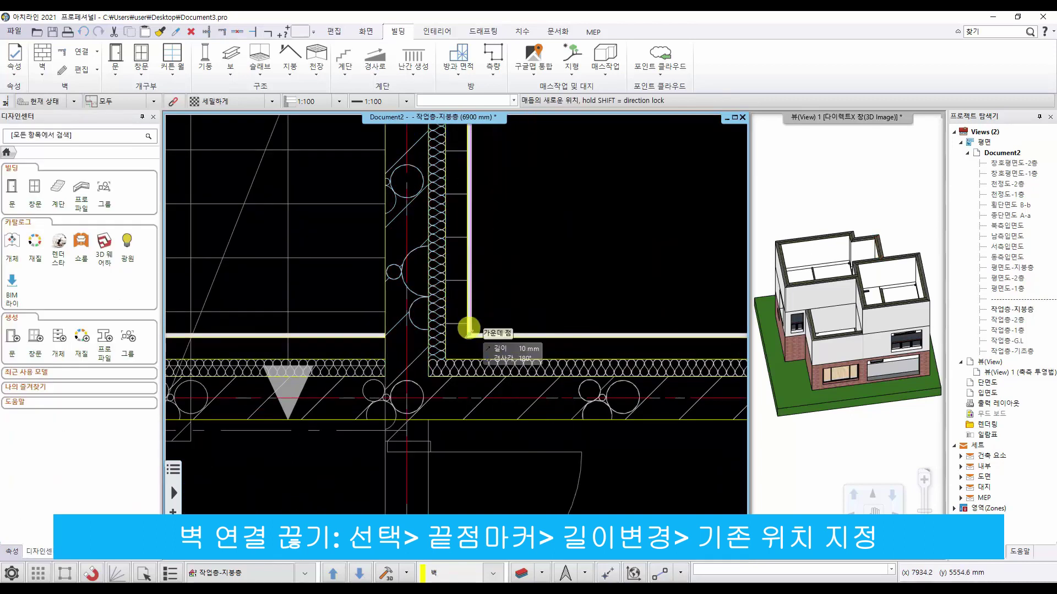
pyautogui.click(468, 330)
# Step: Disconnect the polygonal area's lower wall from the rectangular area's left wall by resetting its right end to its existing position with 길이 변경
pyautogui.scroll(-5, 497, 336)
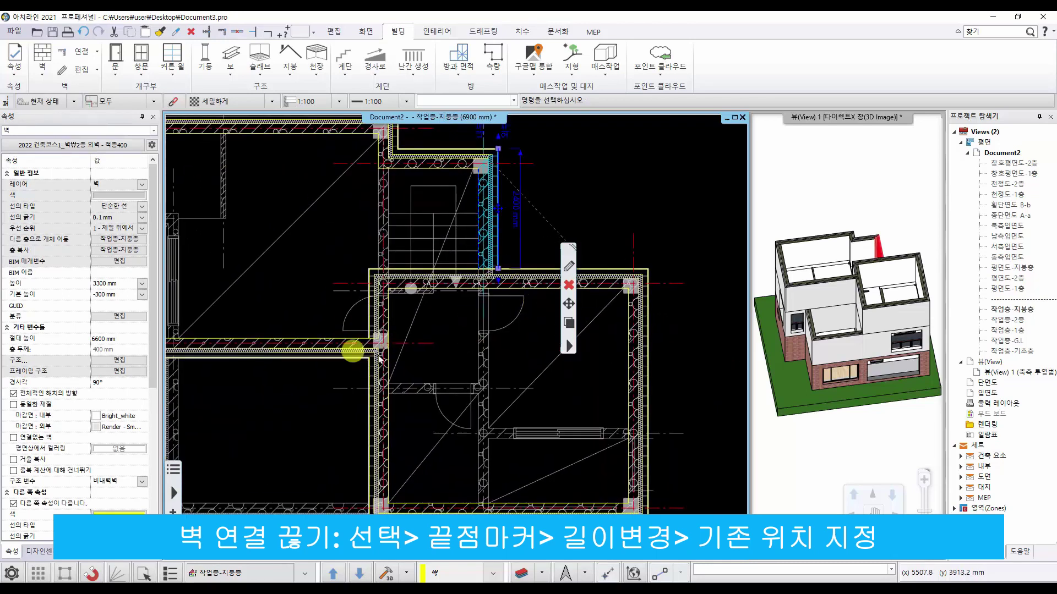
pyautogui.scroll(3, 331, 363)
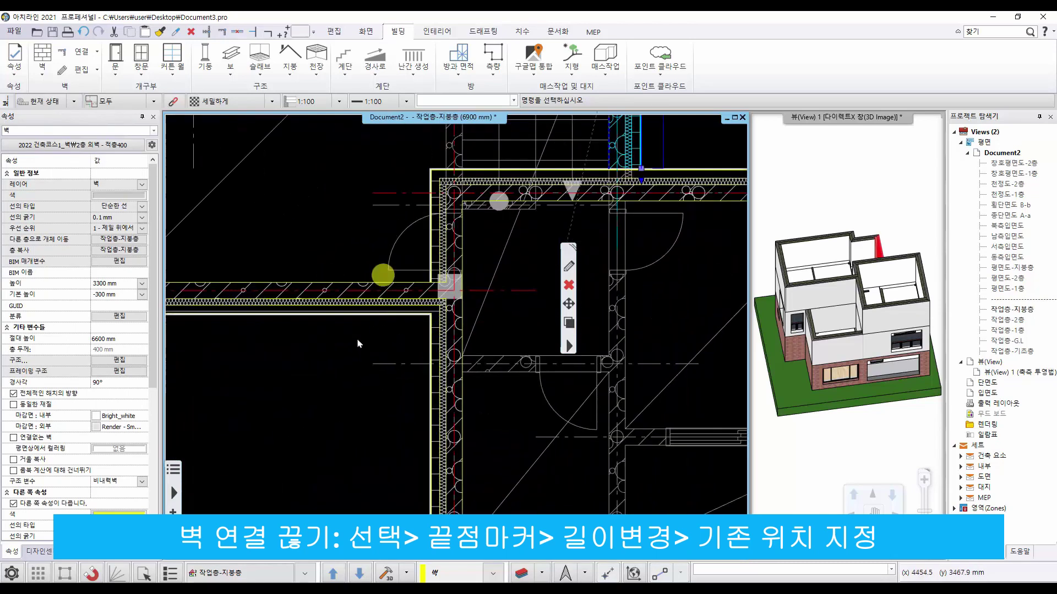
pyautogui.press('Escape')
pyautogui.click(390, 312)
pyautogui.scroll(3, 392, 306)
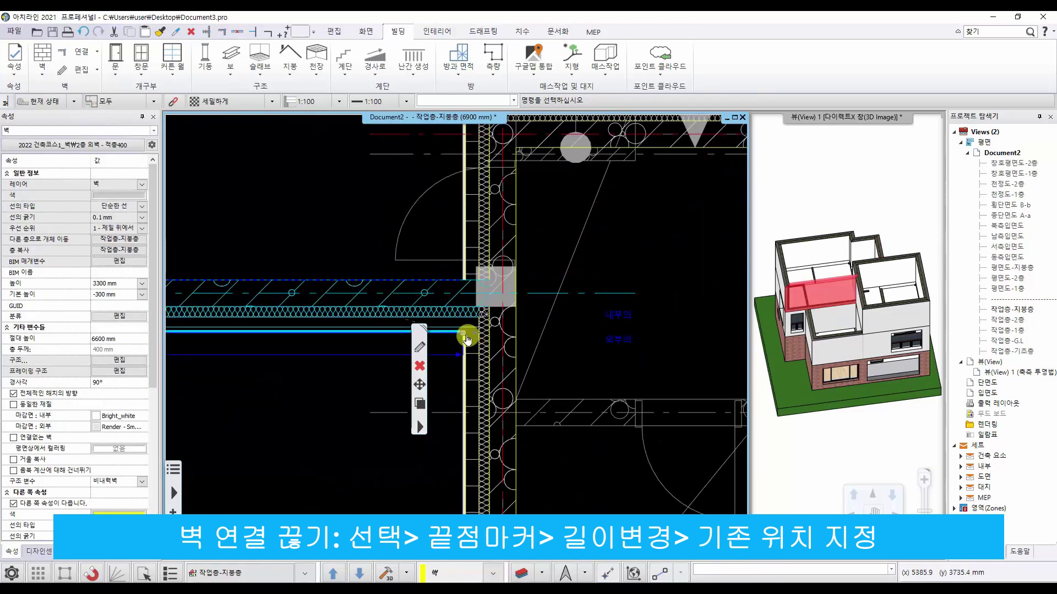
pyautogui.click(464, 334)
pyautogui.click(494, 344)
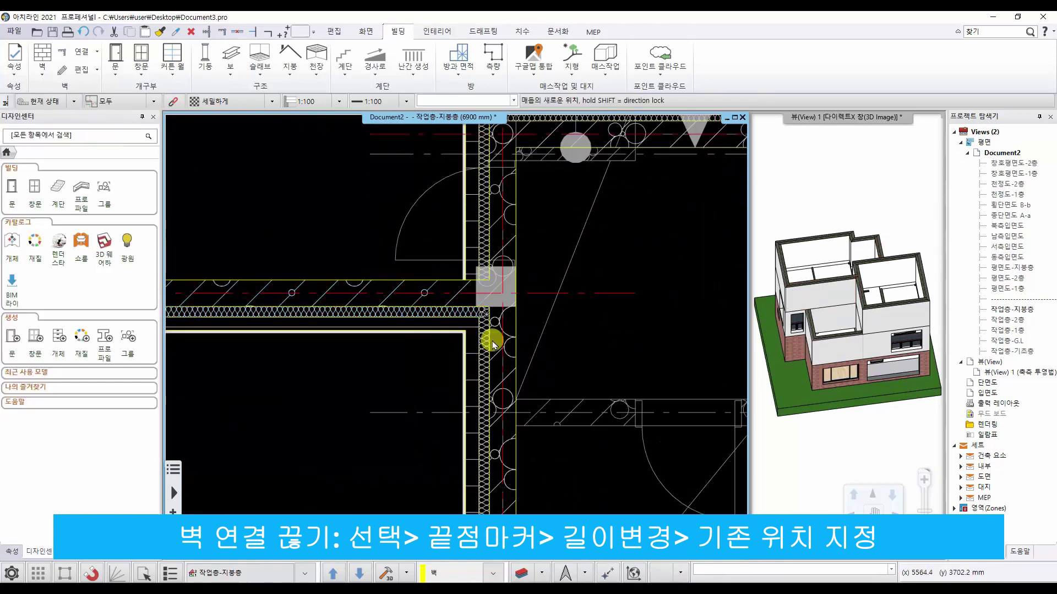
pyautogui.scroll(2, 463, 332)
pyautogui.scroll(1, 459, 333)
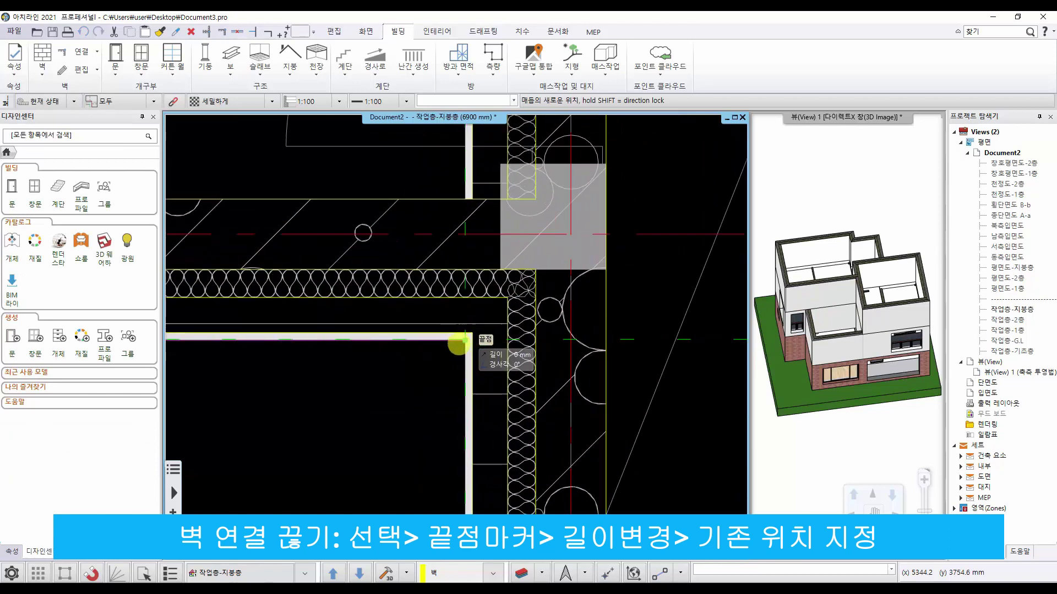
pyautogui.click(460, 342)
pyautogui.scroll(-5, 472, 350)
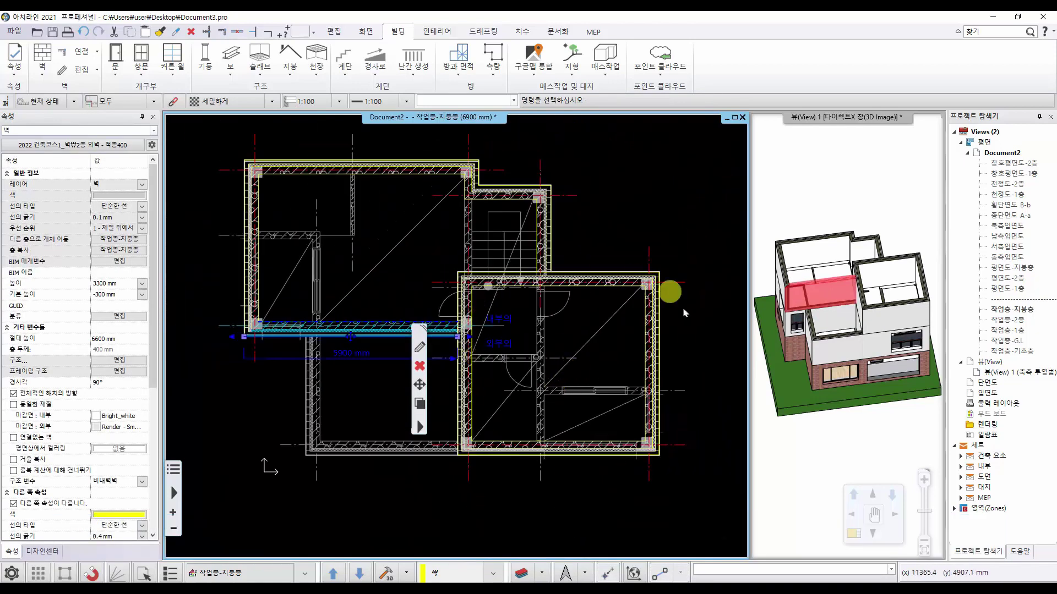
pyautogui.click(652, 222)
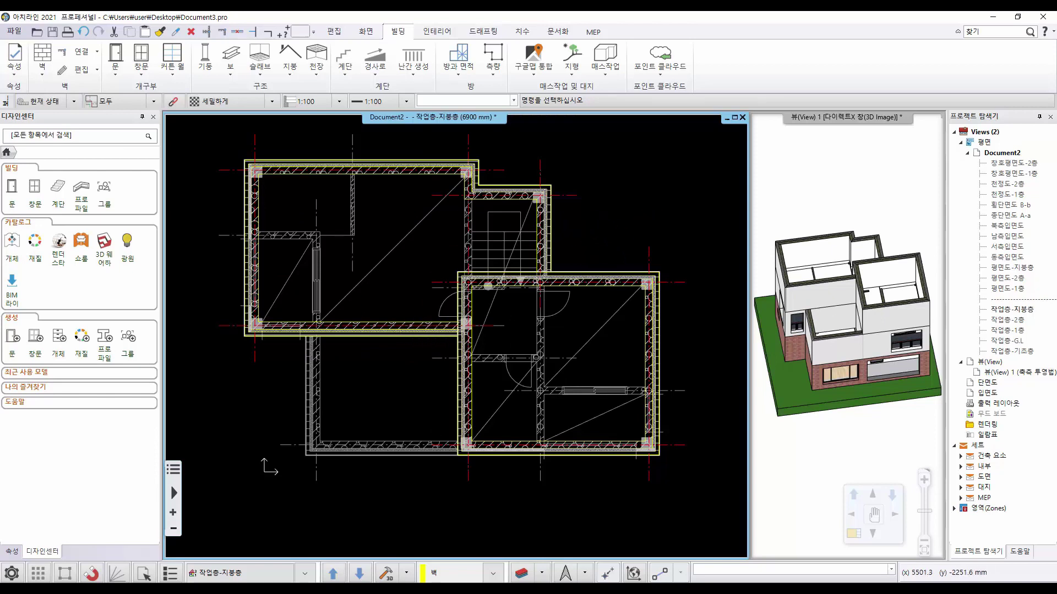
# Step: Outline a rectangular 참조선에 의한 지붕면 roof with the 징크단열지붕 set over the single-storey area, from the upper wall's outer face to the lower wall's axis
pyautogui.scroll(1, 429, 179)
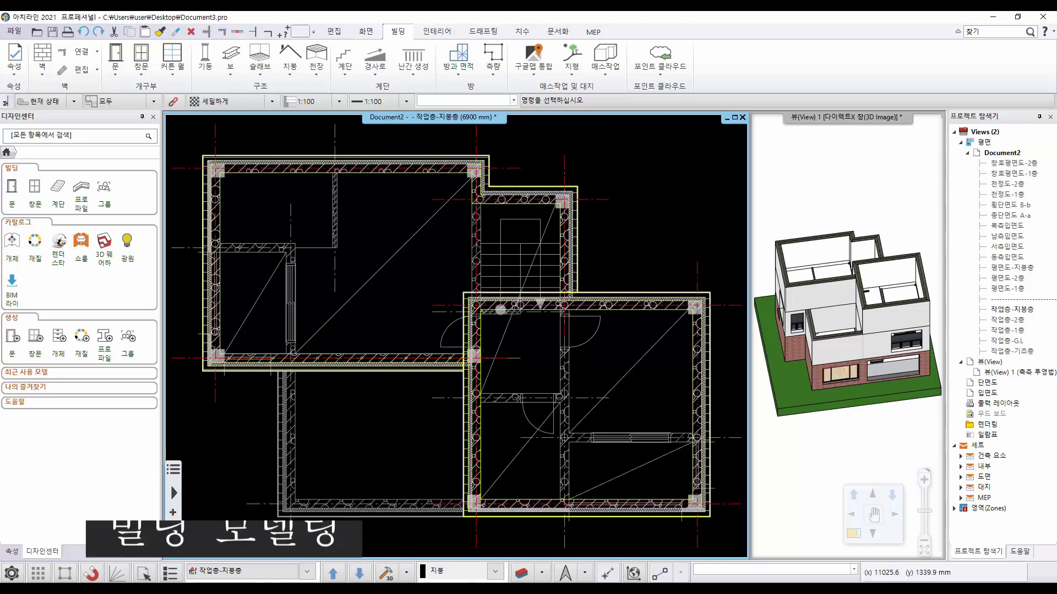
pyautogui.click(290, 72)
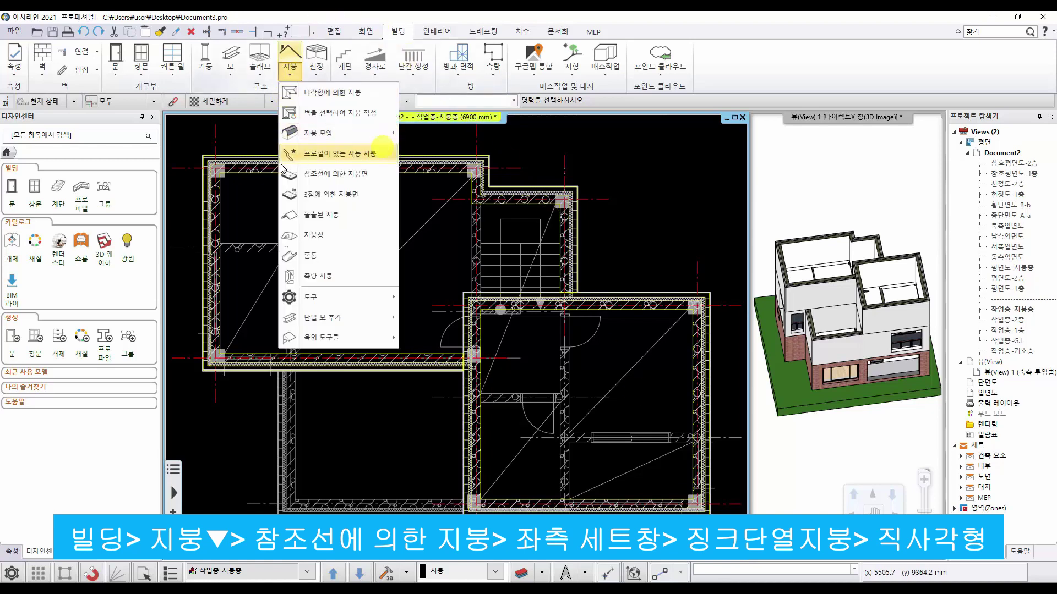
pyautogui.click(322, 174)
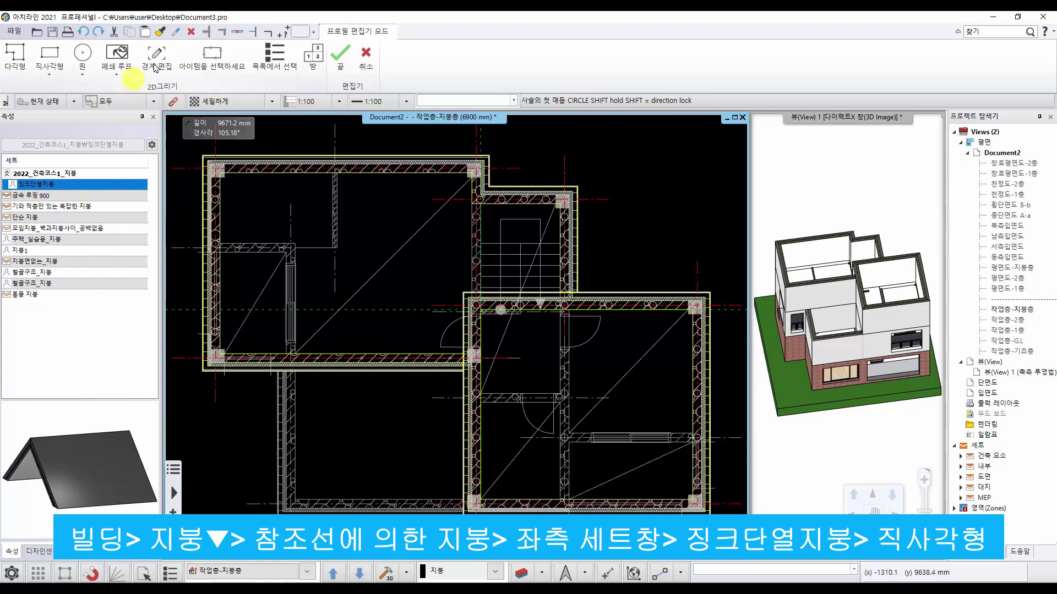
pyautogui.click(49, 60)
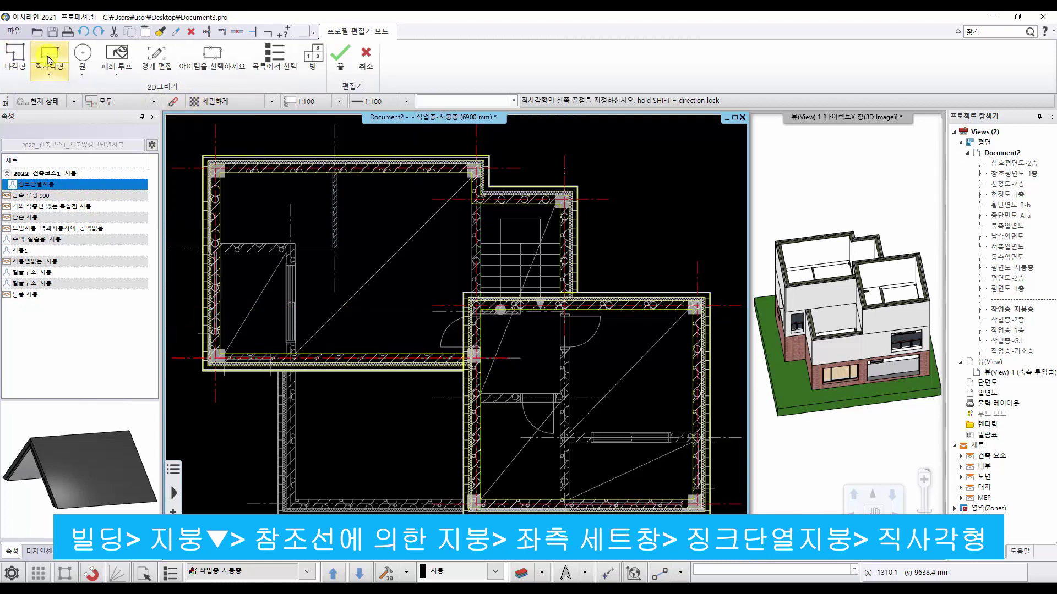
pyautogui.moveTo(320, 395); pyautogui.dragTo(373, 314, button='middle')
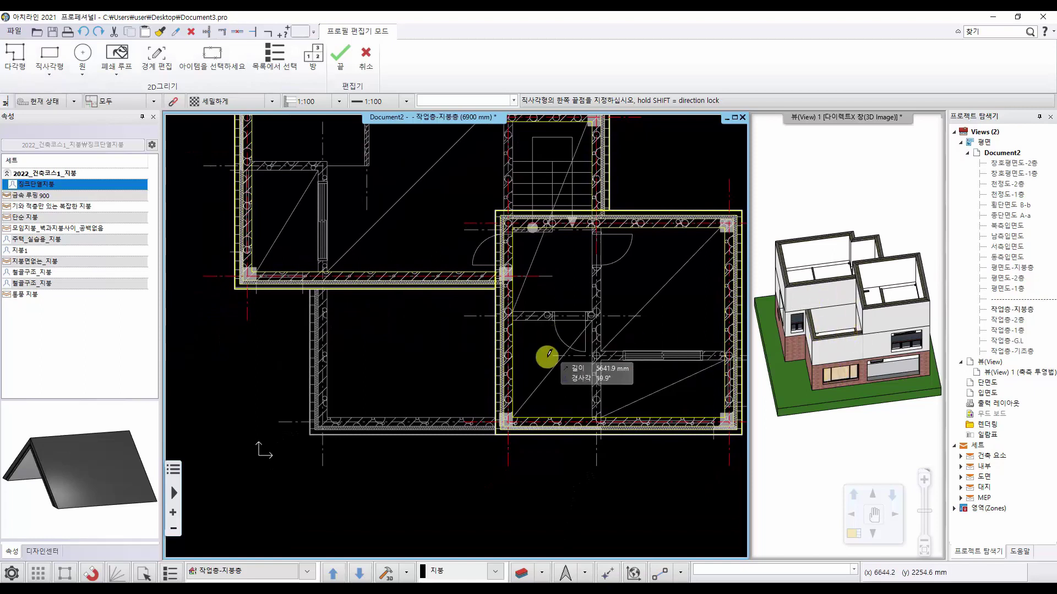
pyautogui.scroll(5, 375, 341)
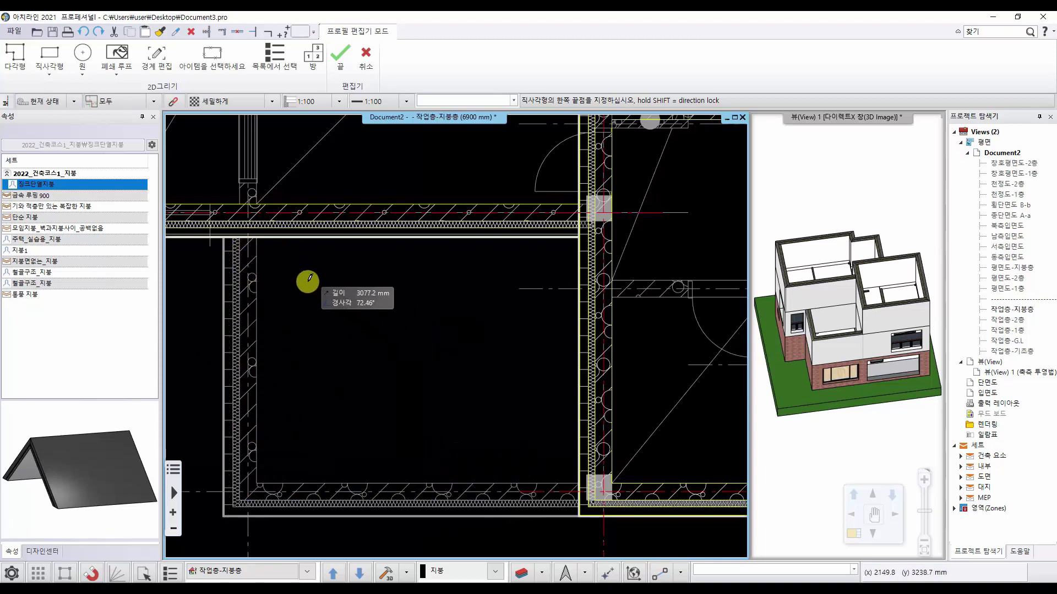
pyautogui.scroll(3, 330, 285)
pyautogui.click(337, 231)
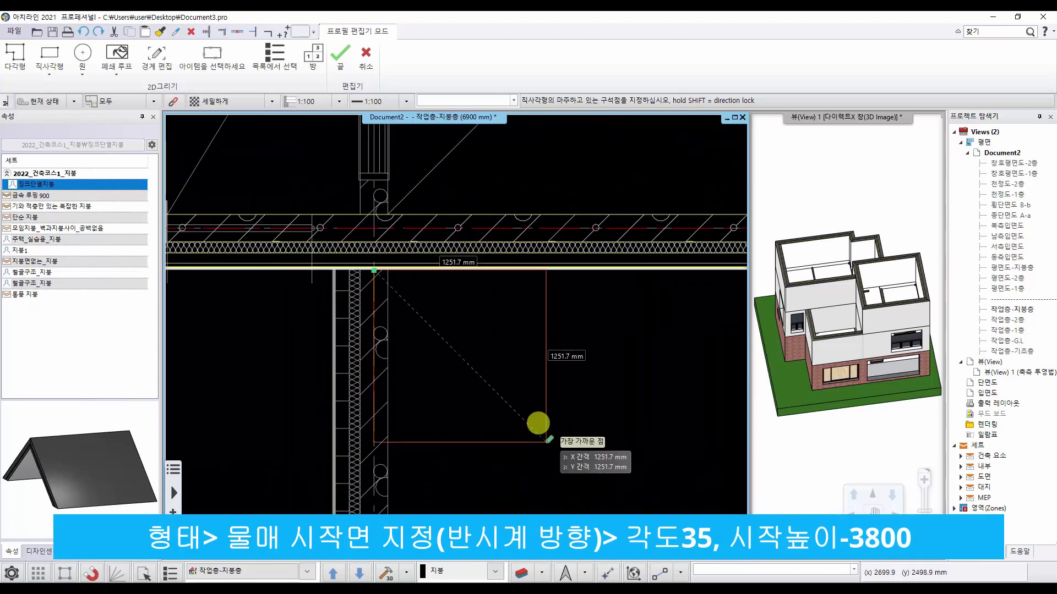
pyautogui.scroll(-2, 593, 440)
pyautogui.scroll(3, 581, 411)
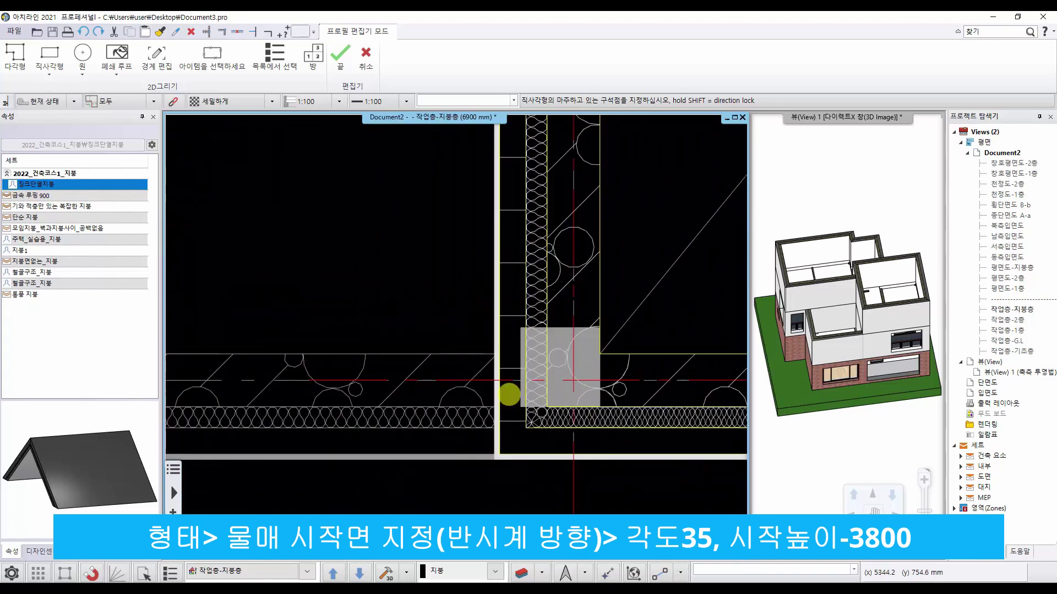
pyautogui.click(496, 381)
pyautogui.scroll(-5, 401, 346)
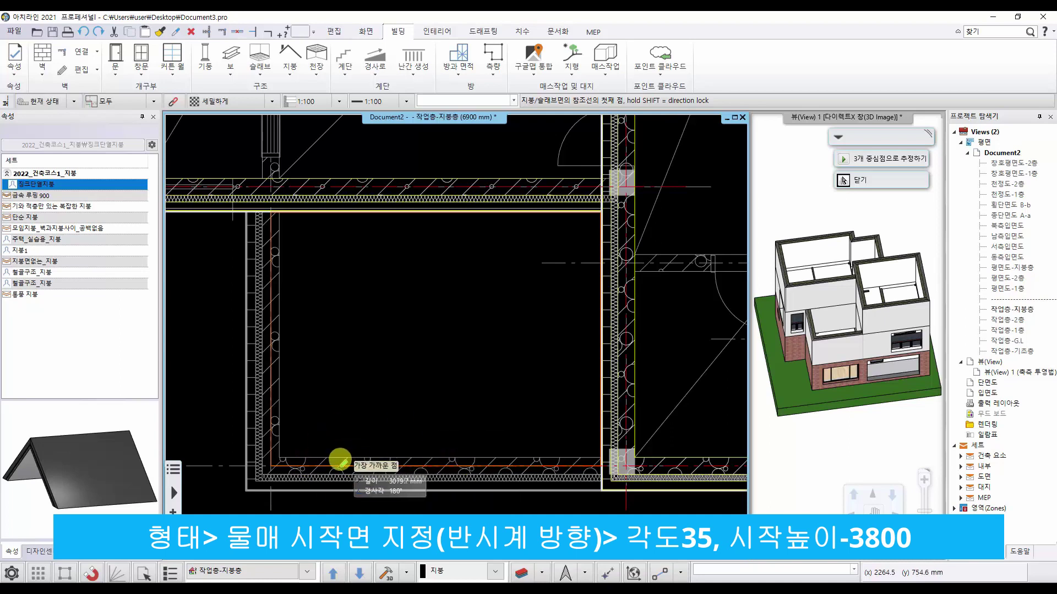
# Step: Define the slope's reference line along the roof's lower edge from left to right, with a 35° angle and a -3800 mm start height
pyautogui.click(341, 466)
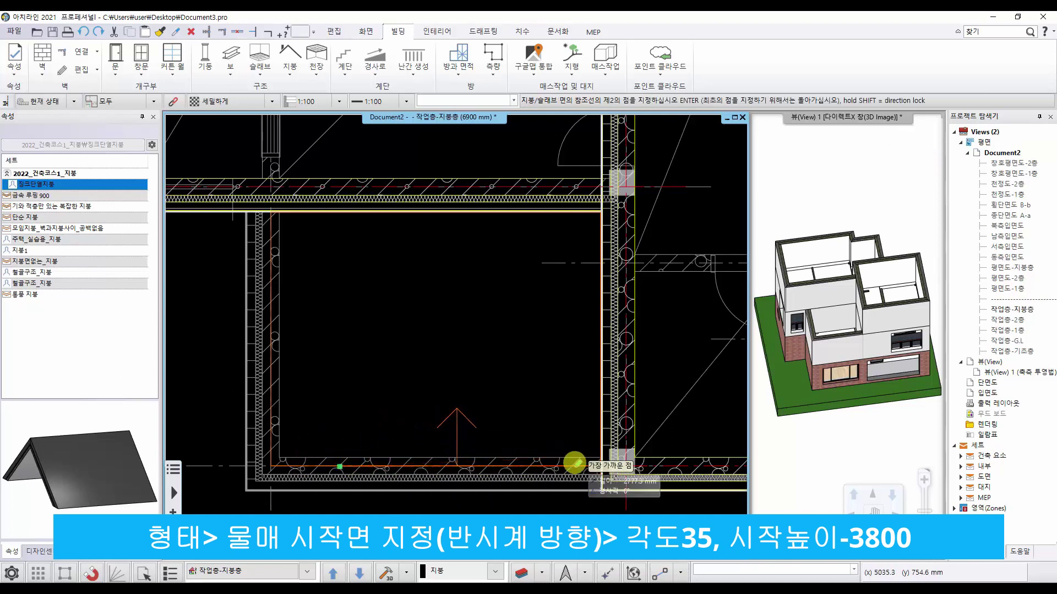
pyautogui.click(575, 464)
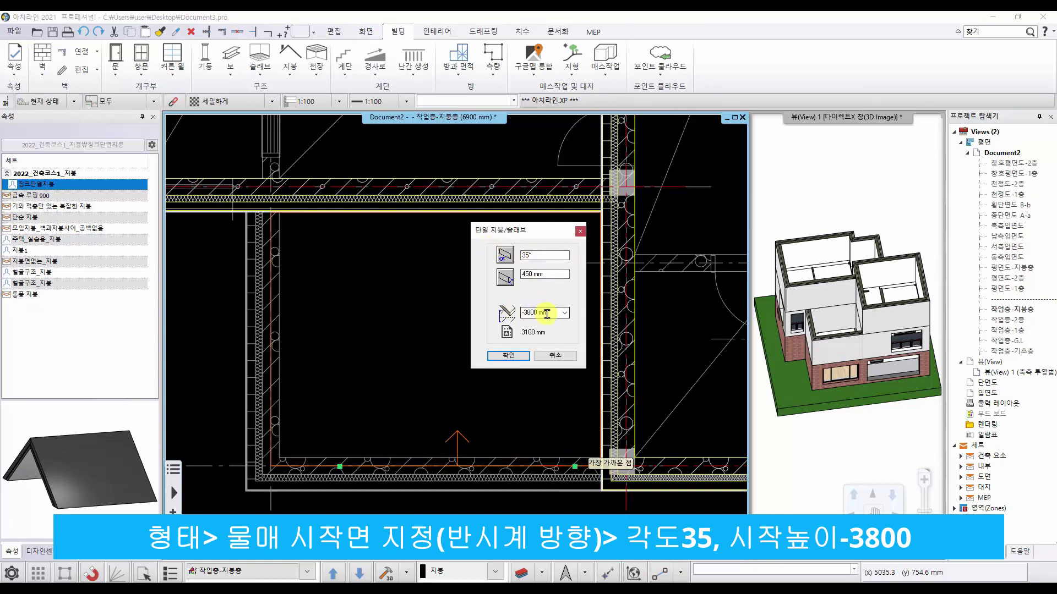
pyautogui.click(521, 357)
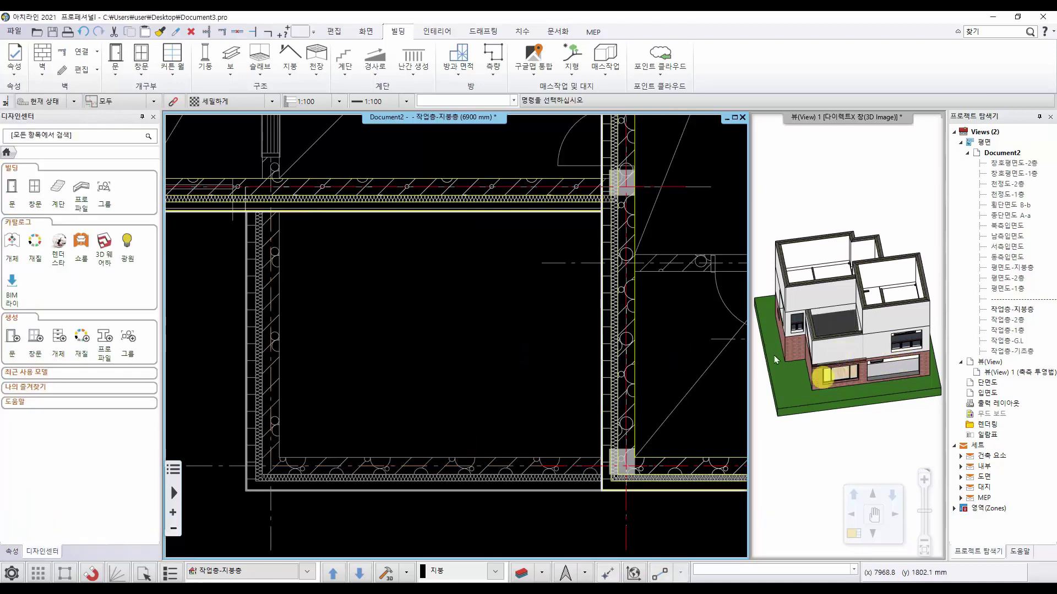
# Step: Offset the new roof's upper and right edges to the outer faces of the adjoining upper-level walls
pyautogui.click(830, 325)
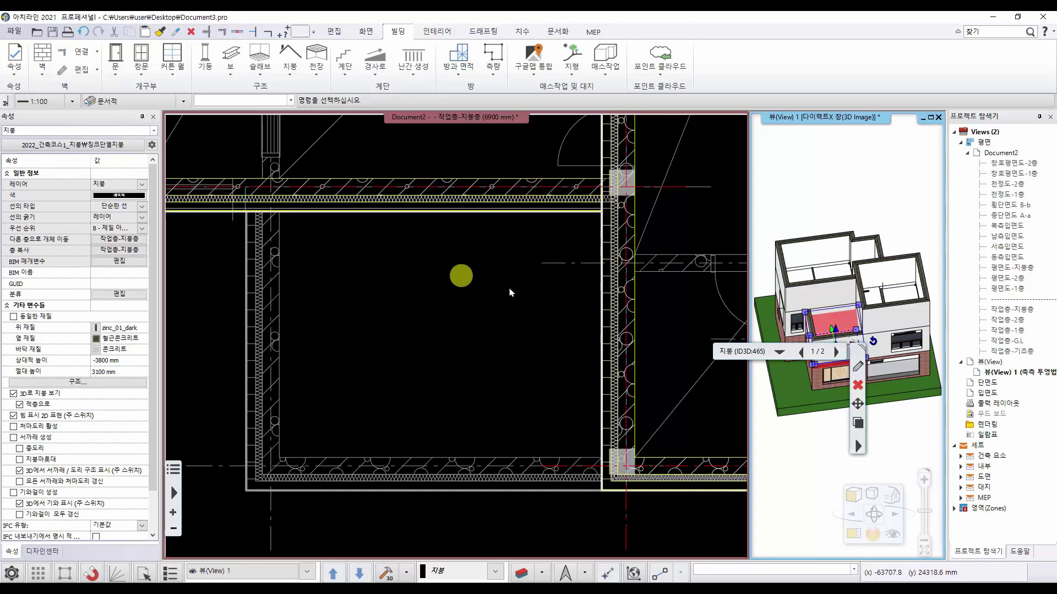
pyautogui.click(443, 285)
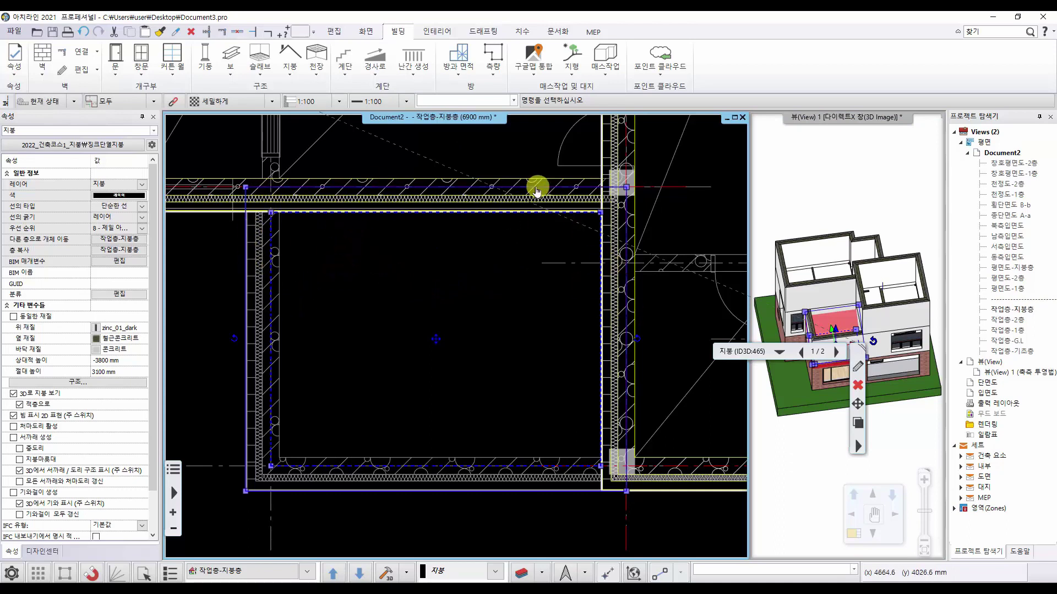
pyautogui.click(480, 190)
pyautogui.click(518, 199)
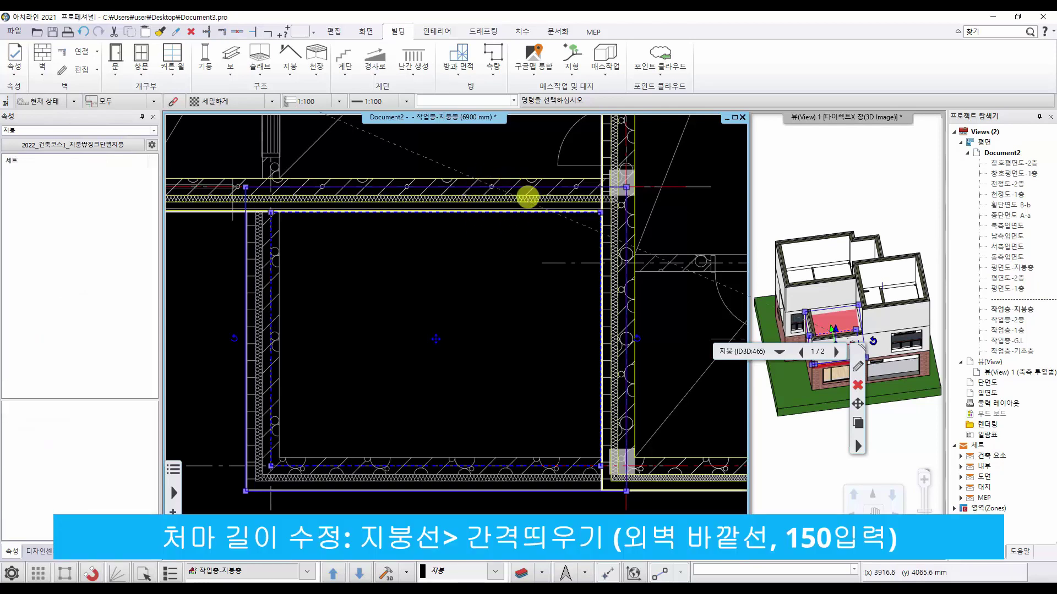
pyautogui.click(397, 218)
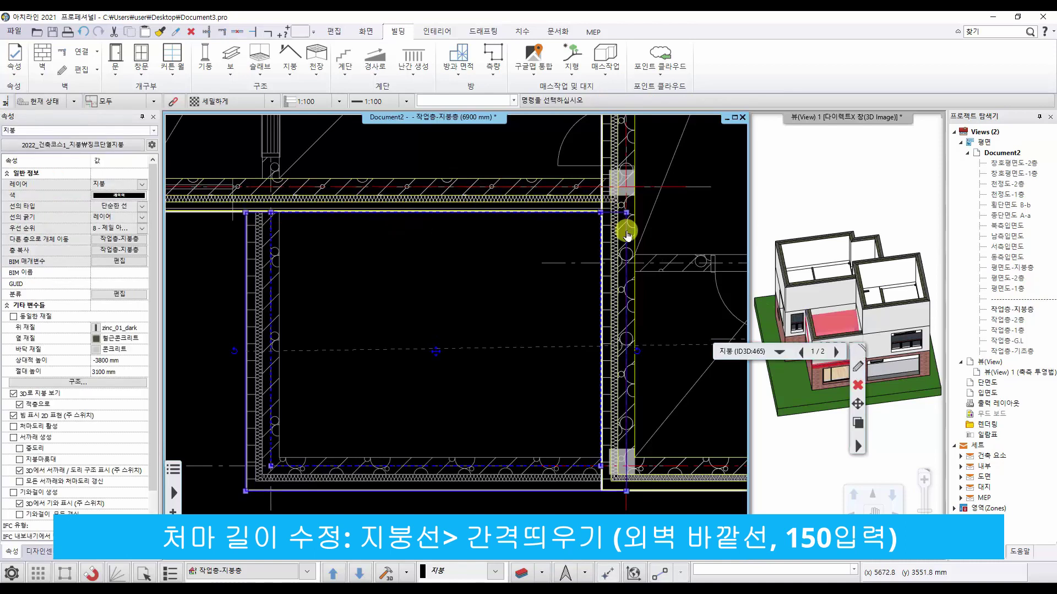
pyautogui.click(626, 229)
pyautogui.click(665, 245)
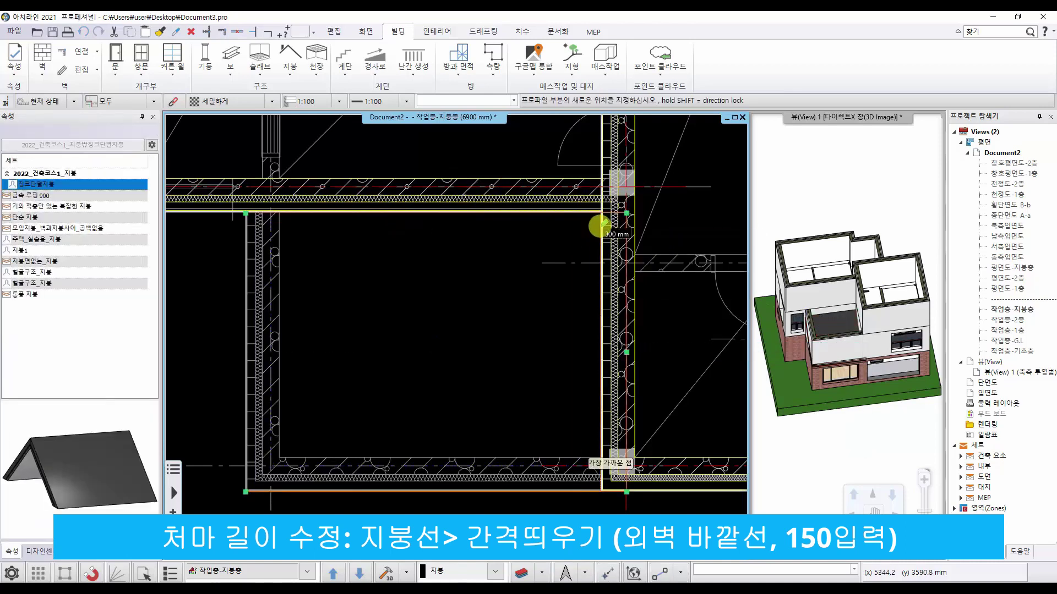
pyautogui.click(601, 228)
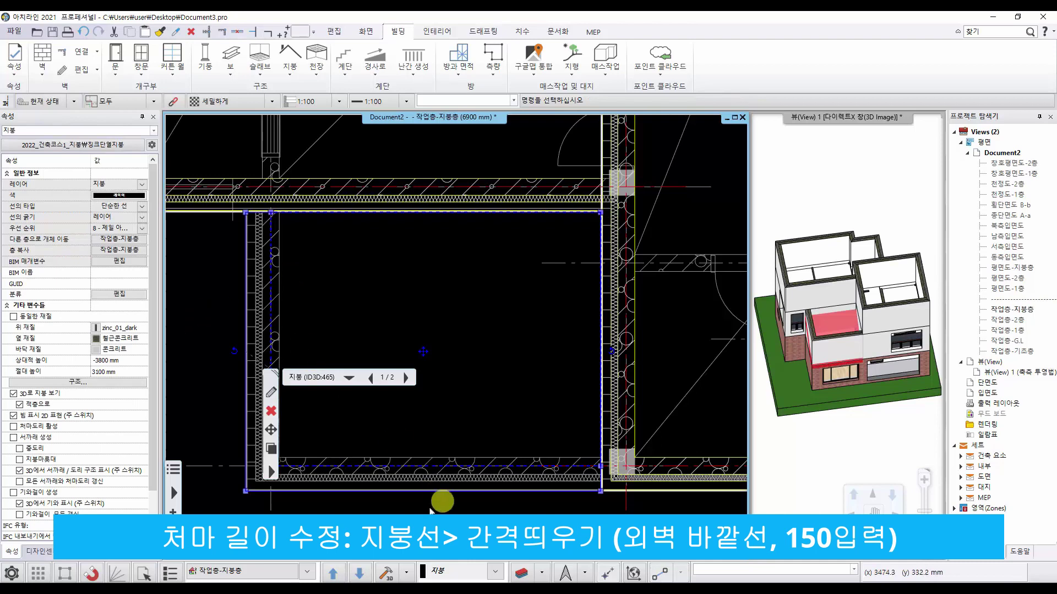
# Step: Offset the roof's left and lower eave edges outward by 150 mm from the exterior walls' outer faces
pyautogui.click(245, 326)
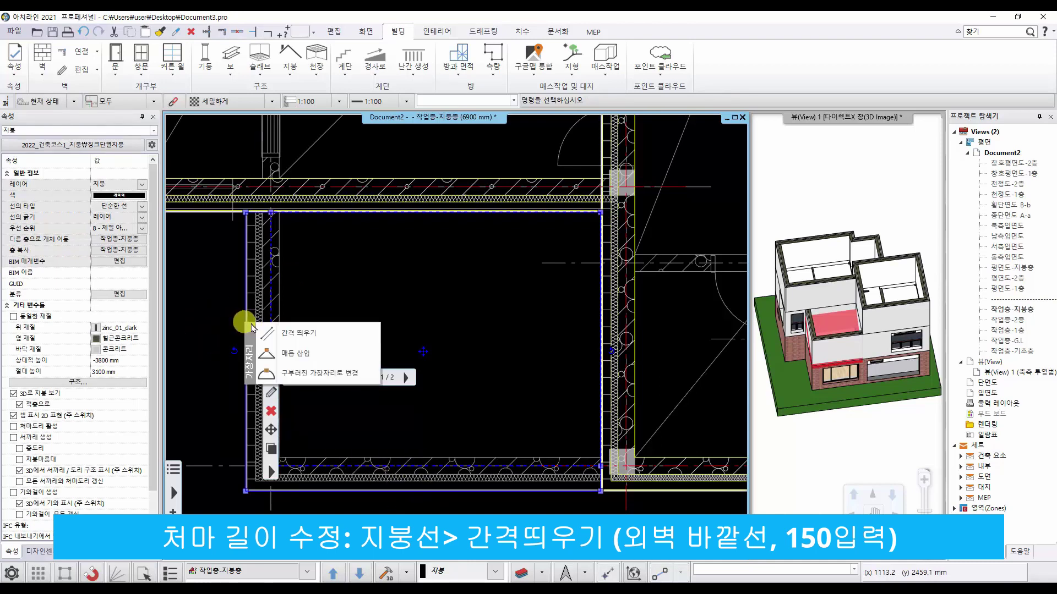
pyautogui.click(297, 333)
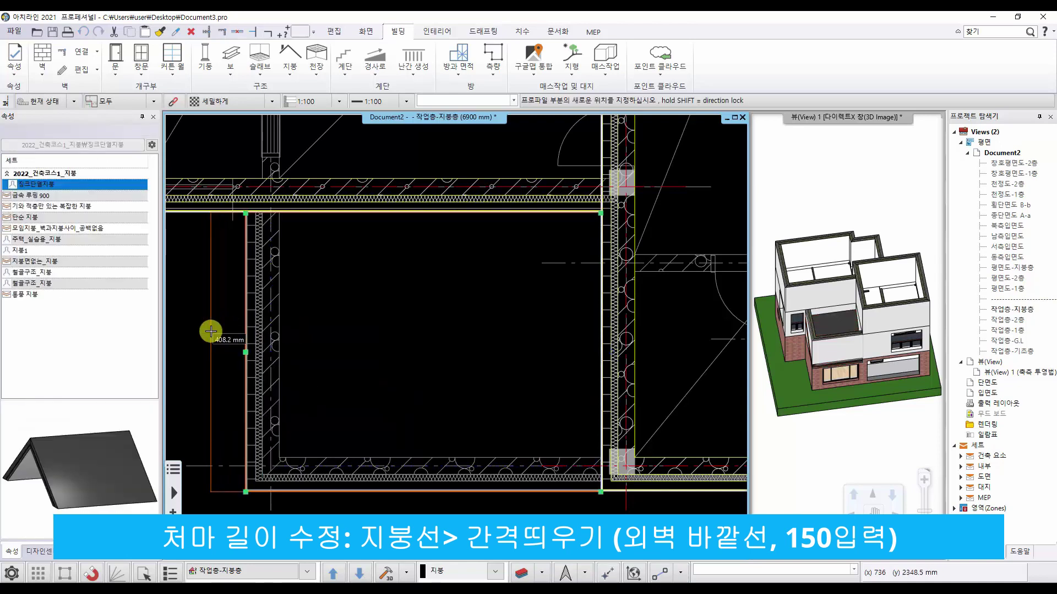
pyautogui.write('150')
pyautogui.press('Return')
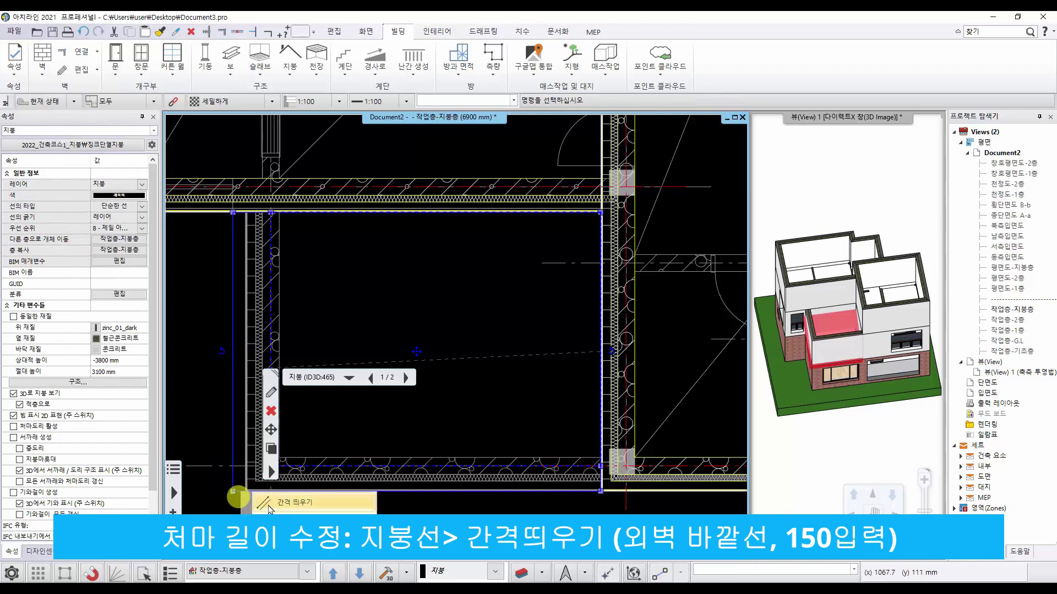
pyautogui.click(240, 495)
pyautogui.click(242, 511)
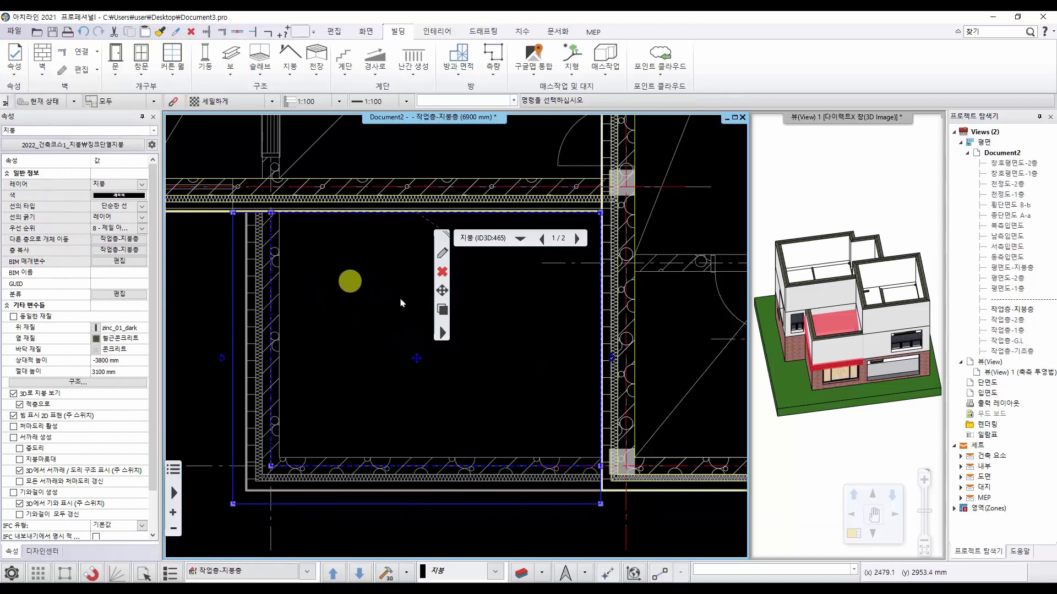
# Step: Edit the roof's third layer with 적층 편집, offsetting its left and lower edges to the inner faces of the walls below
pyautogui.rightClick(232, 317)
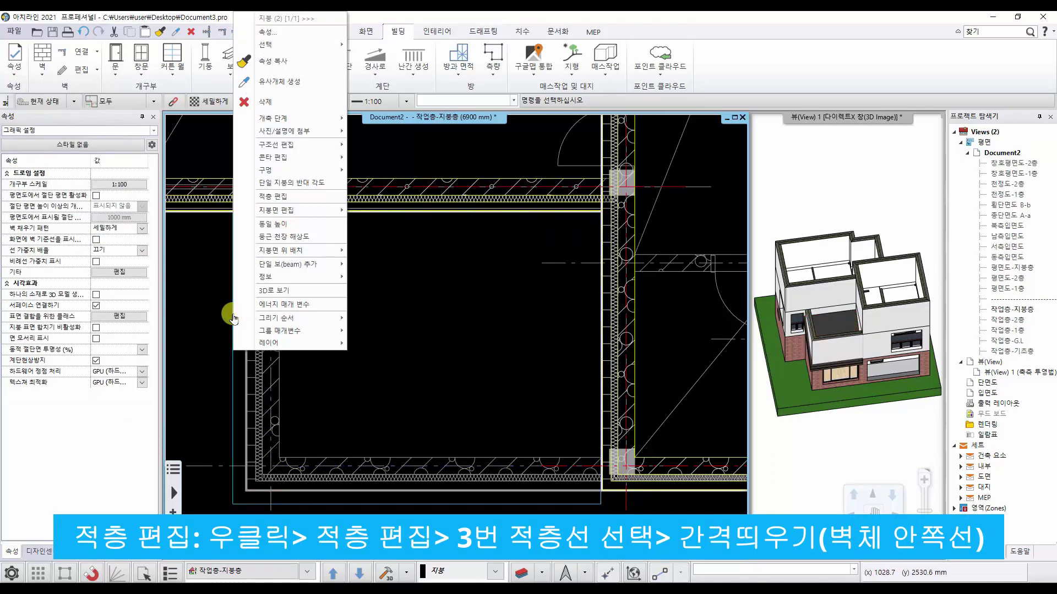
pyautogui.click(294, 197)
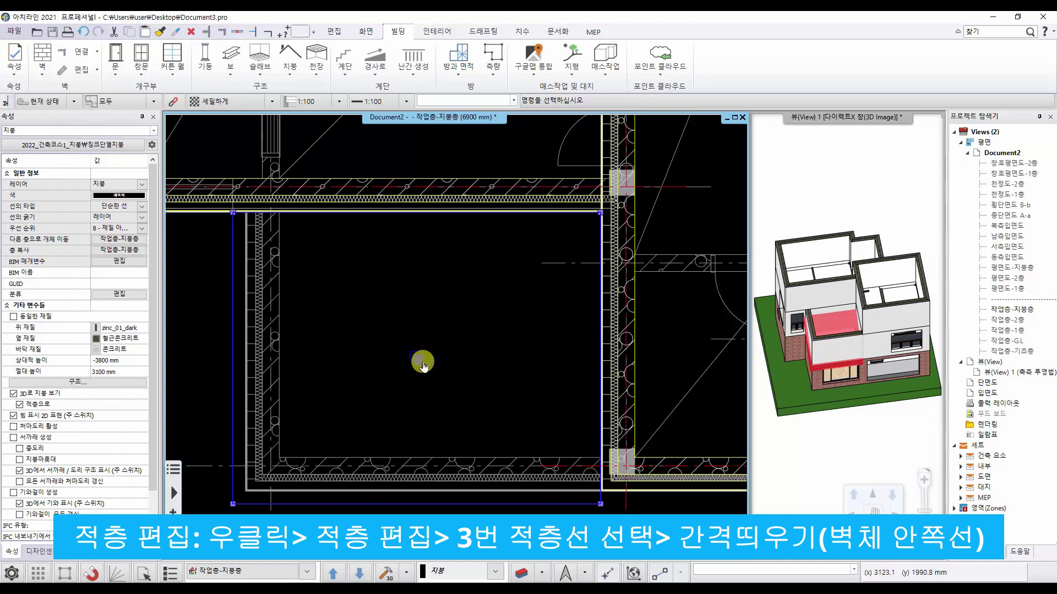
pyautogui.rightClick(232, 305)
pyautogui.click(289, 314)
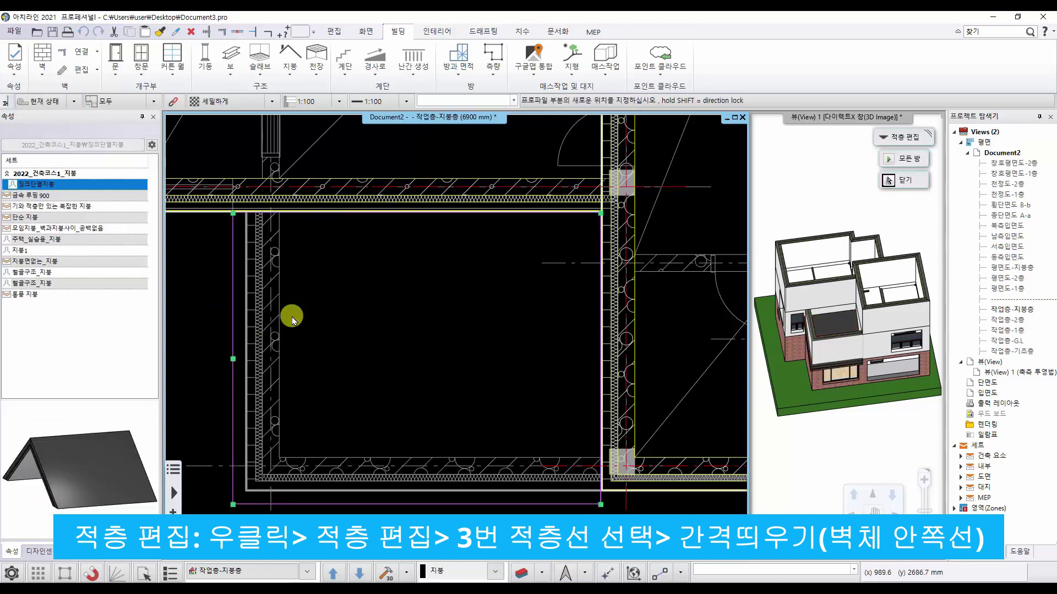
pyautogui.click(280, 259)
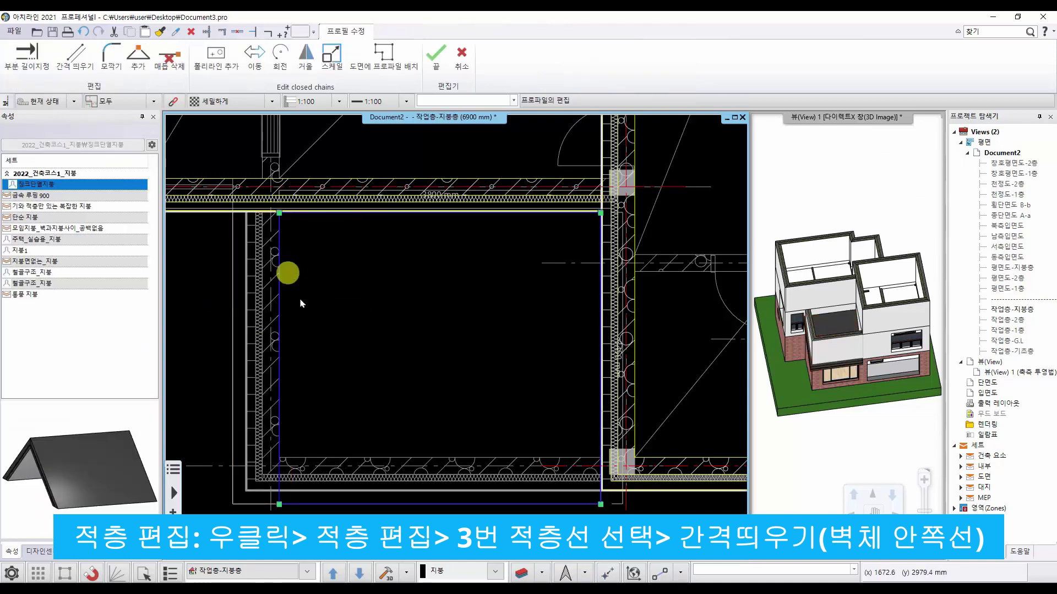
pyautogui.rightClick(331, 505)
pyautogui.click(358, 355)
pyautogui.click(312, 459)
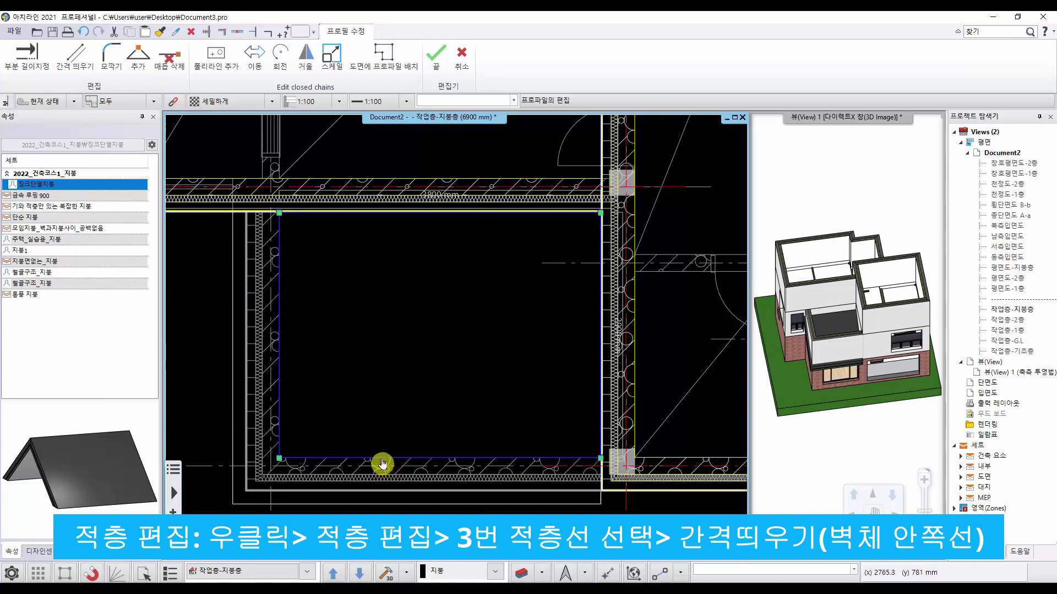
pyautogui.press('Return')
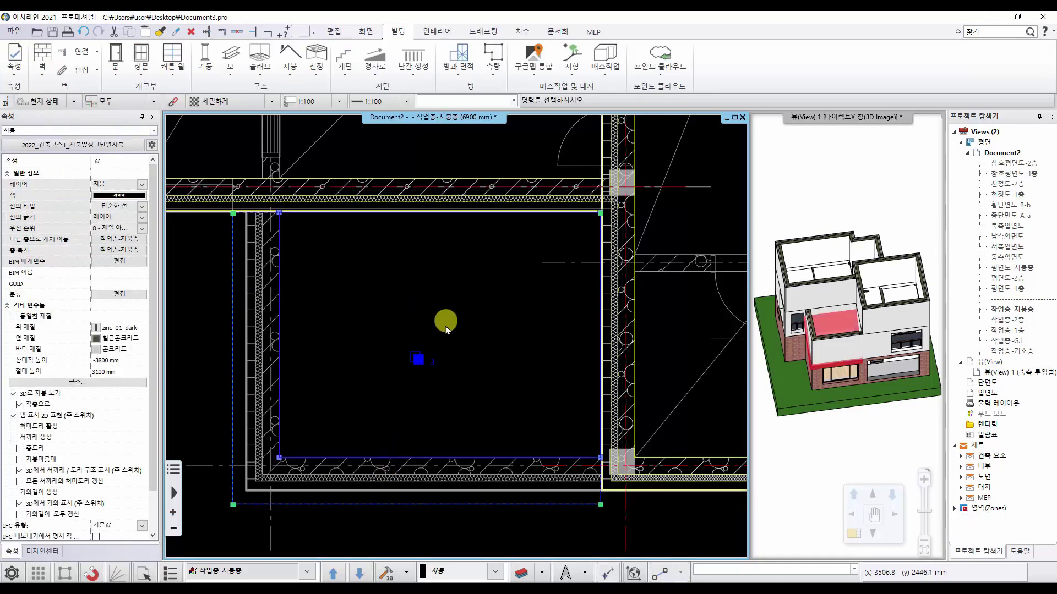
# Step: Edit the roof's second layer with 적층 편집, matching its left and lower edges to the third layer at the walls' inner faces
pyautogui.click(417, 359)
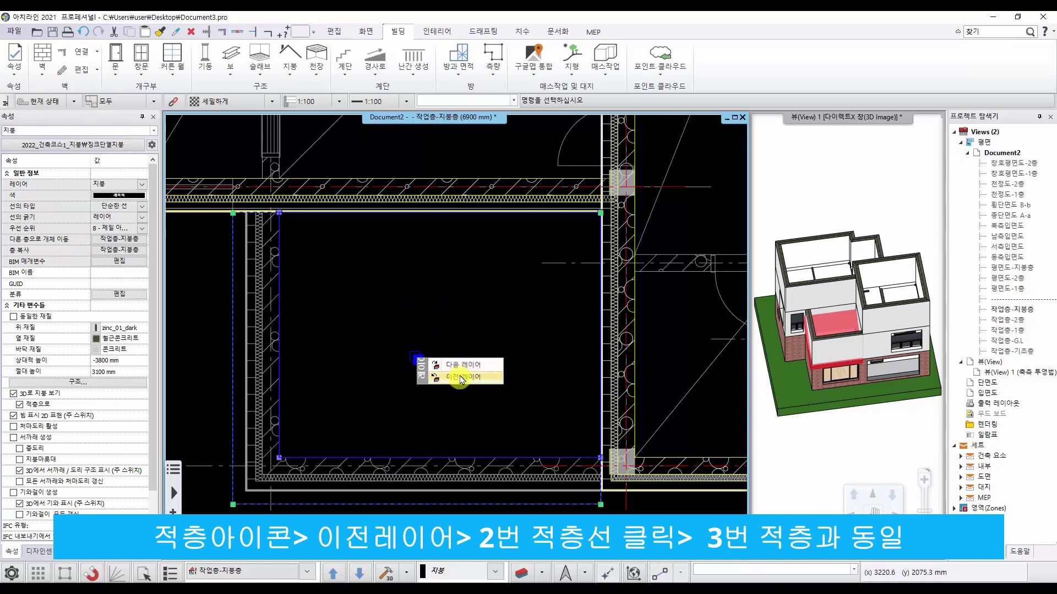
pyautogui.click(461, 379)
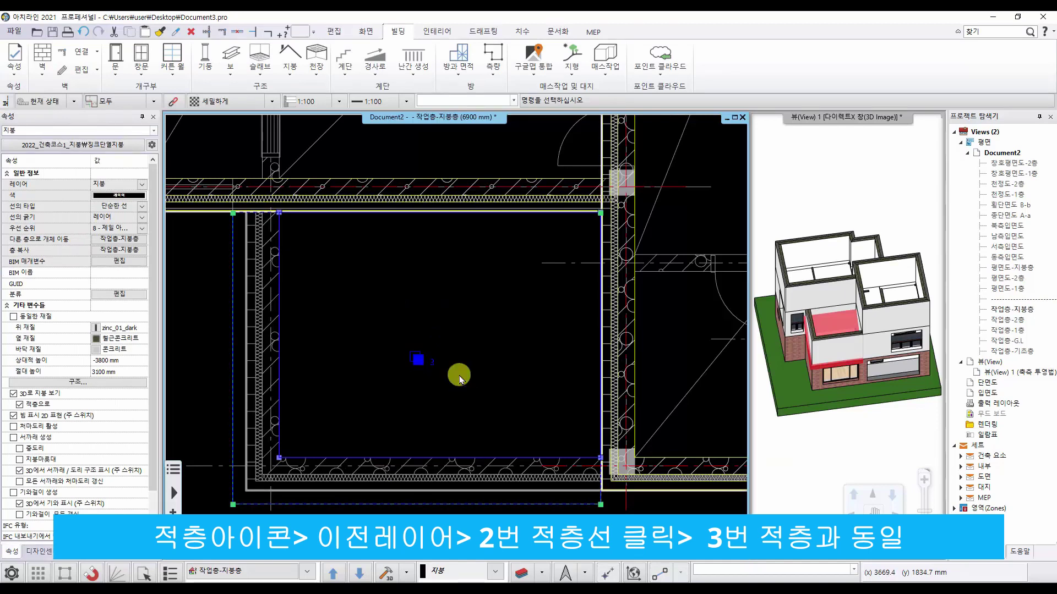
pyautogui.click(233, 329)
pyautogui.click(275, 333)
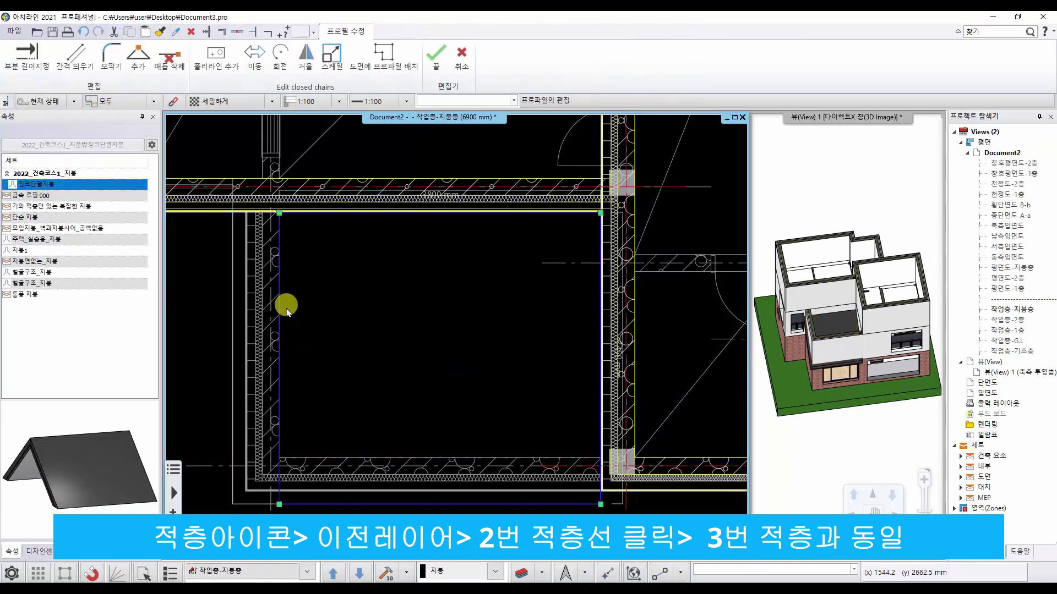
pyautogui.click(311, 457)
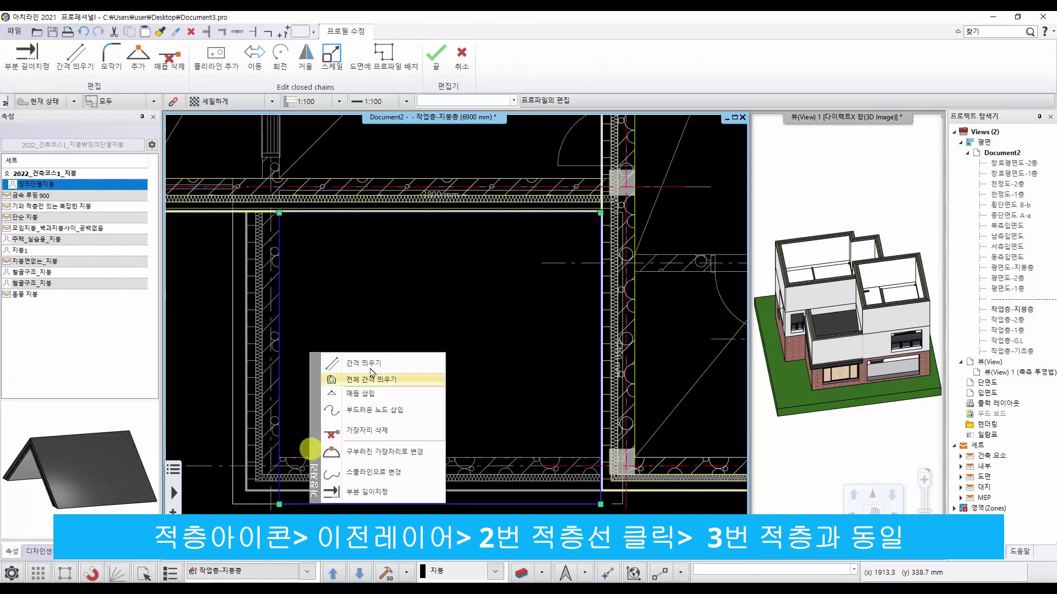
pyautogui.click(370, 363)
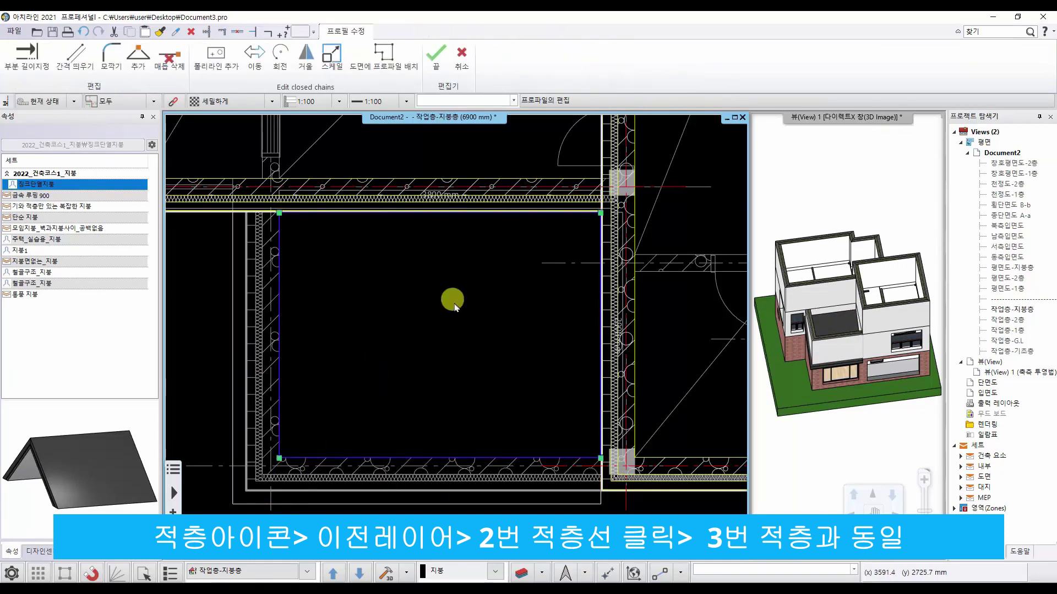
pyautogui.press('Return')
pyautogui.rightClick(456, 341)
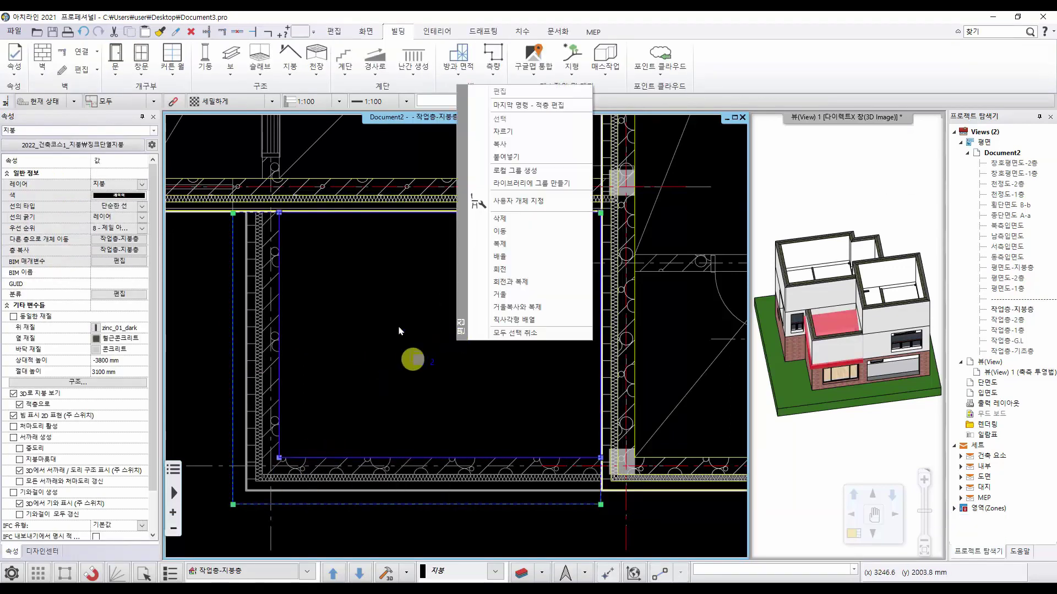
pyautogui.click(400, 331)
# Step: Examine the finished sloped roof in the 3D view, checking its eaves, slope and junctions with the adjoining walls from several sides
pyautogui.click(881, 196)
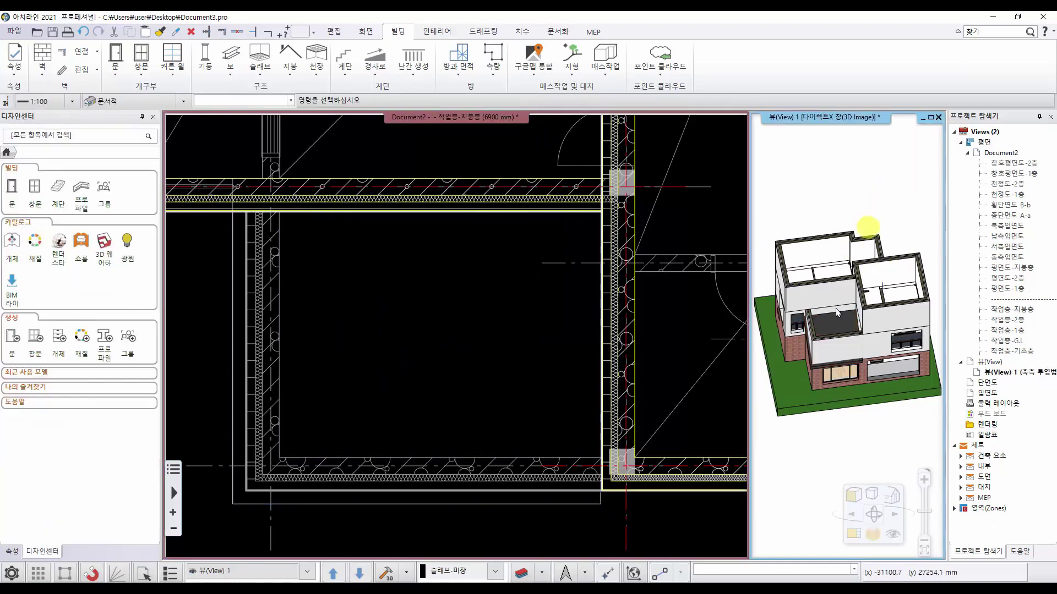
pyautogui.scroll(6, 825, 342)
pyautogui.scroll(3, 817, 361)
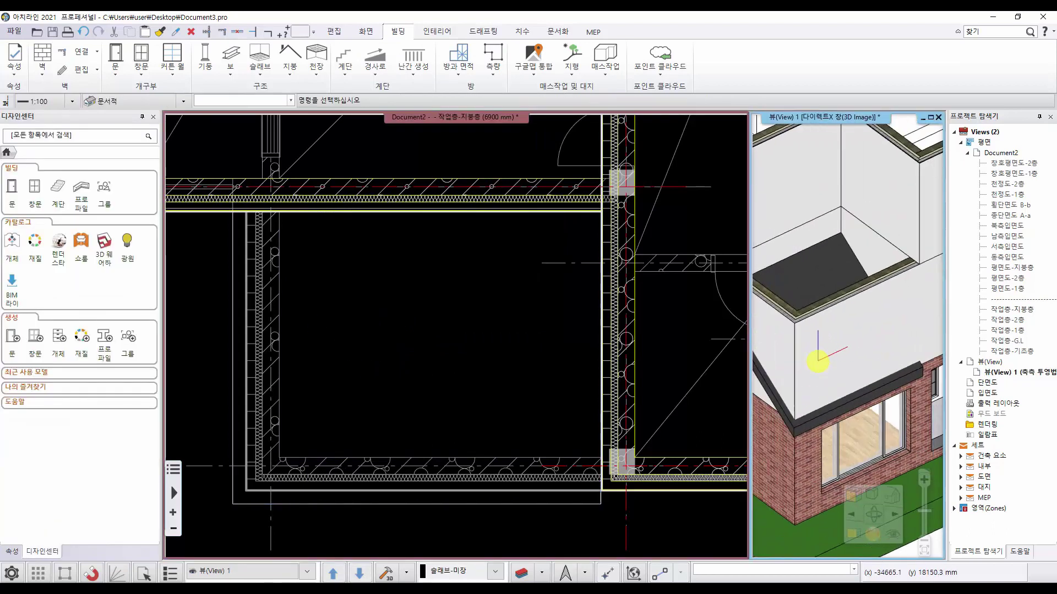
pyautogui.scroll(4, 886, 363)
pyautogui.moveTo(859, 351)
pyautogui.mouseDown(button='middle')
pyautogui.moveTo(870, 351)
pyautogui.moveTo(868, 334)
pyautogui.mouseUp(button='middle')
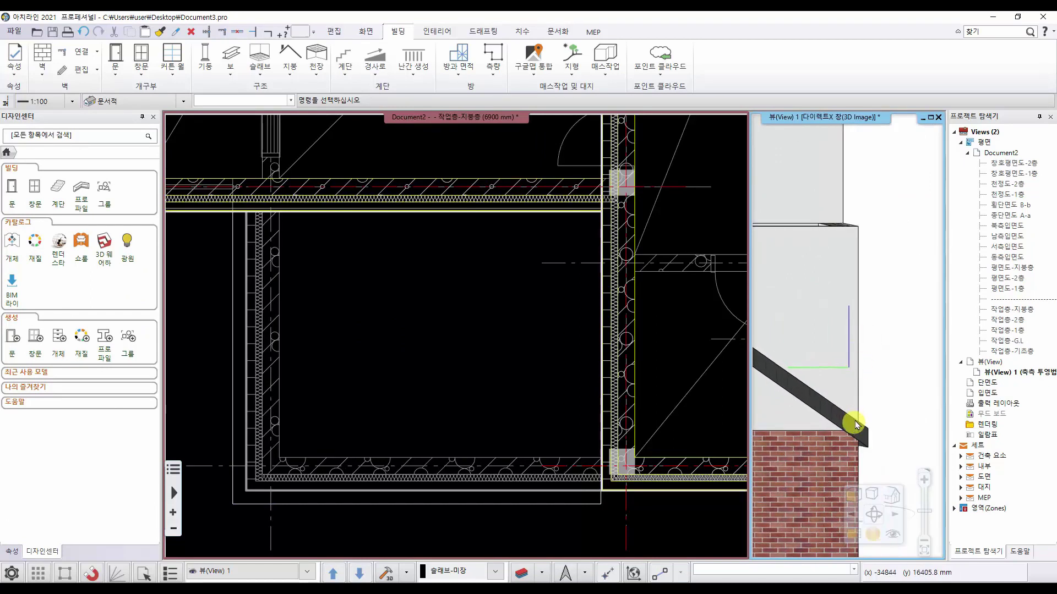
pyautogui.scroll(-4, 861, 411)
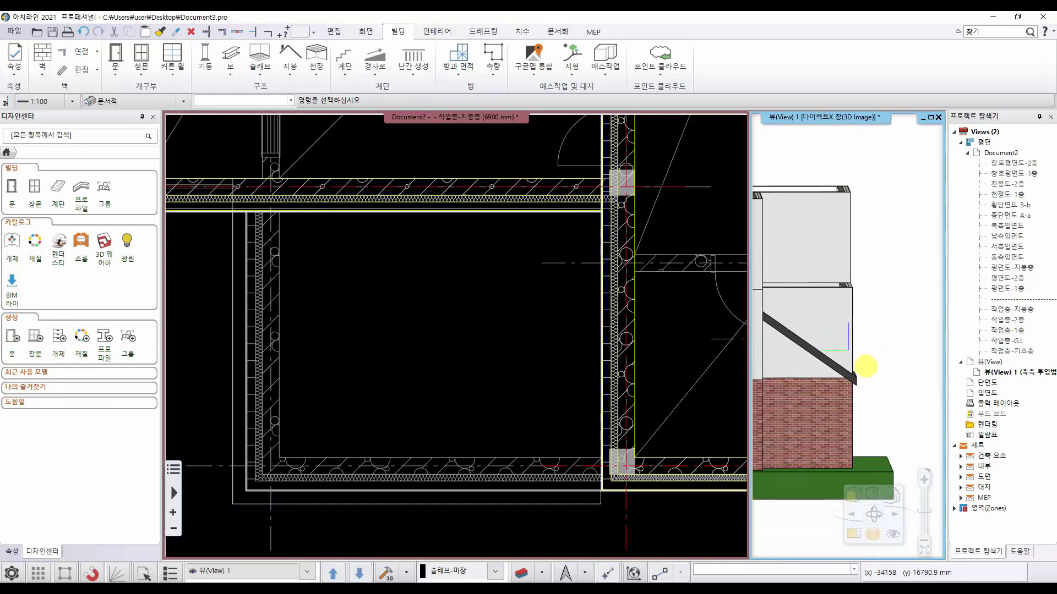
pyautogui.moveTo(862, 362); pyautogui.dragTo(843, 379, button='middle')
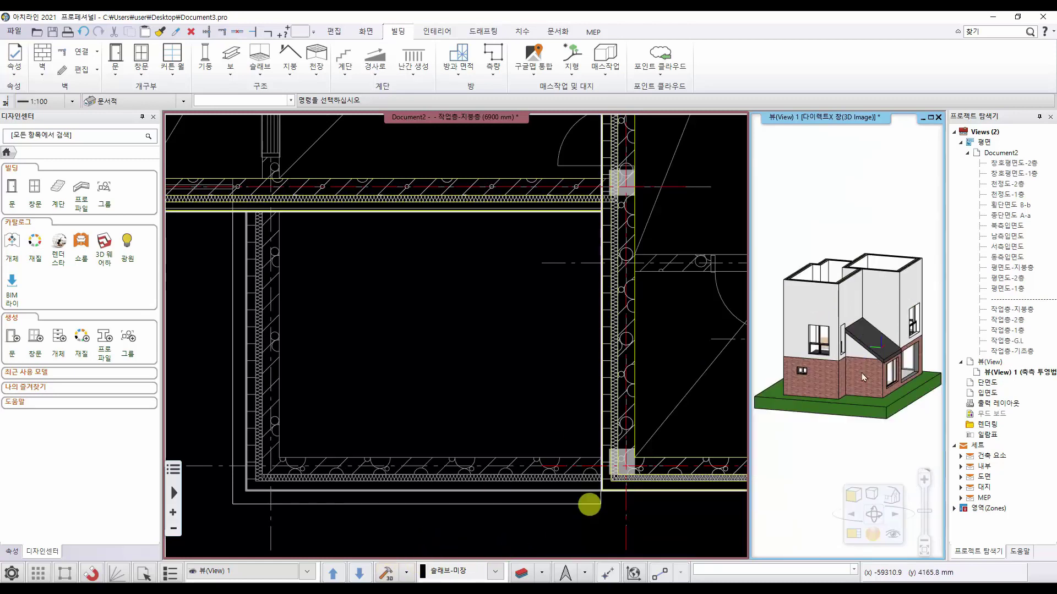
pyautogui.scroll(5, 851, 367)
pyautogui.scroll(-5, 809, 368)
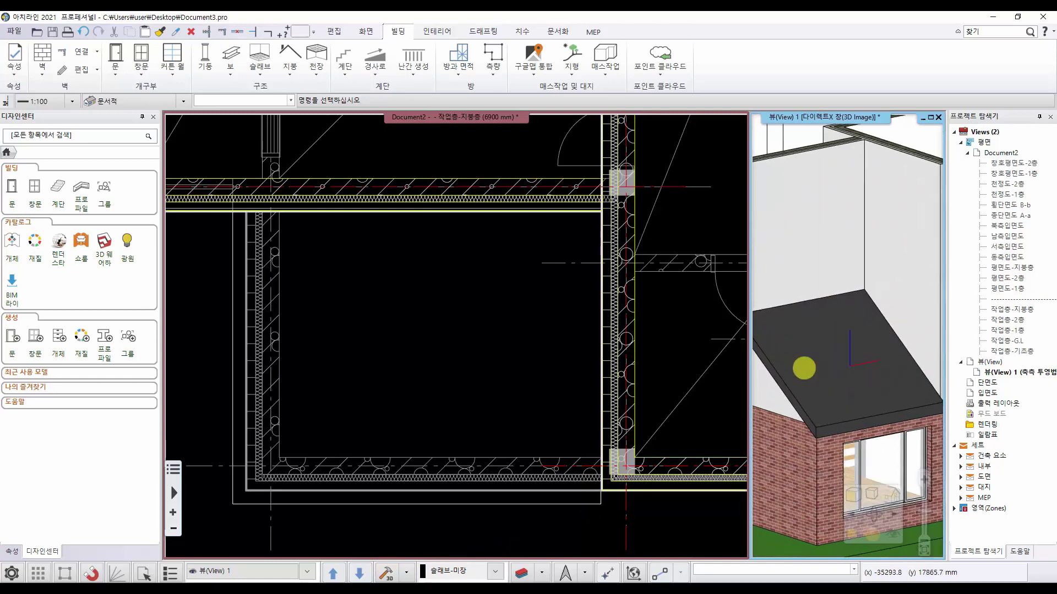
pyautogui.scroll(-2, 818, 368)
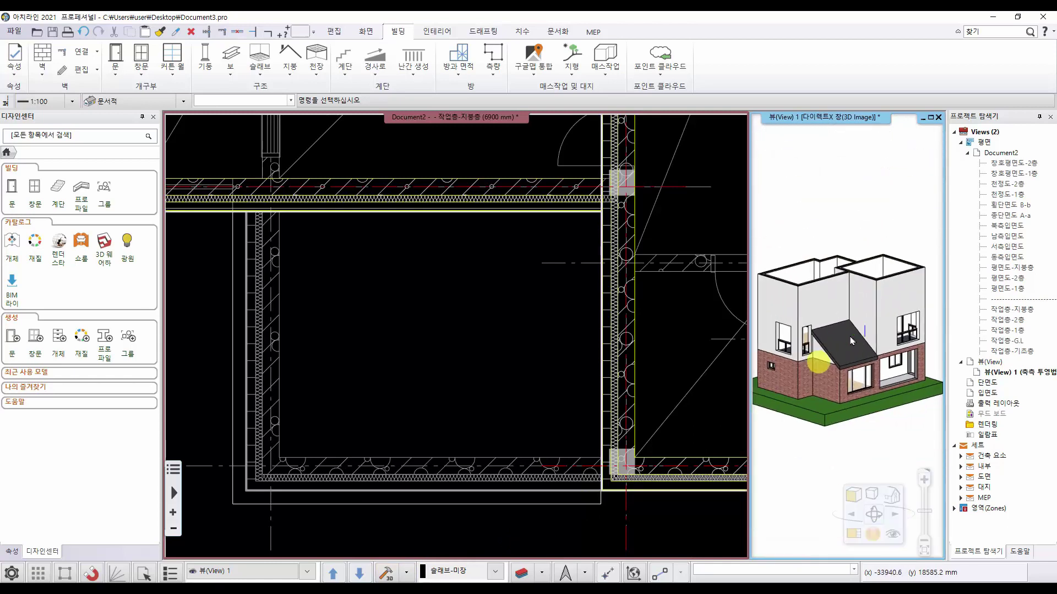
pyautogui.moveTo(817, 365); pyautogui.dragTo(801, 333, button='middle')
pyautogui.scroll(4, 855, 327)
pyautogui.scroll(-6, 862, 331)
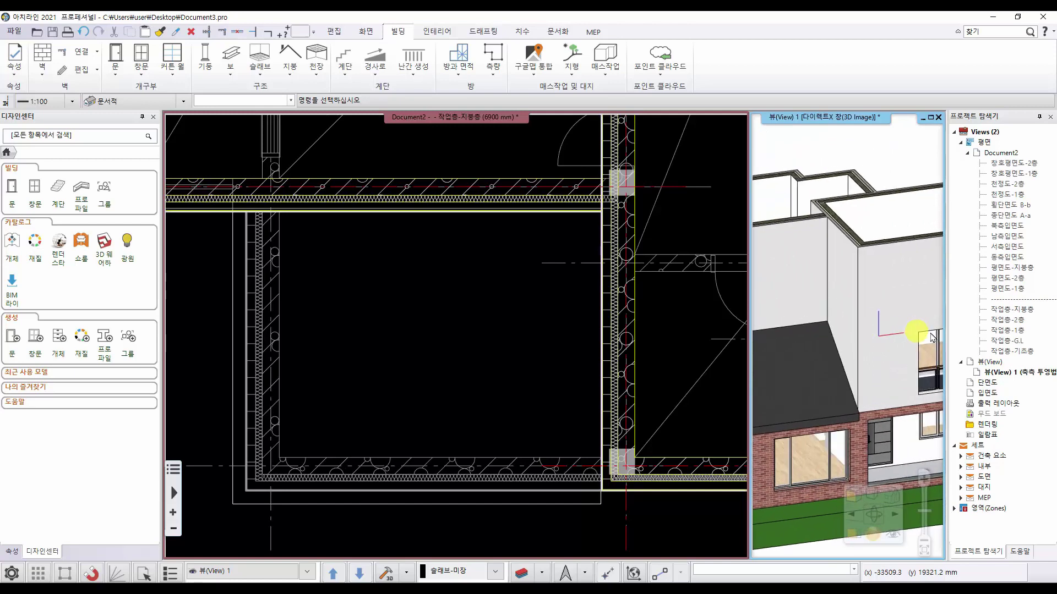
pyautogui.scroll(3, 881, 333)
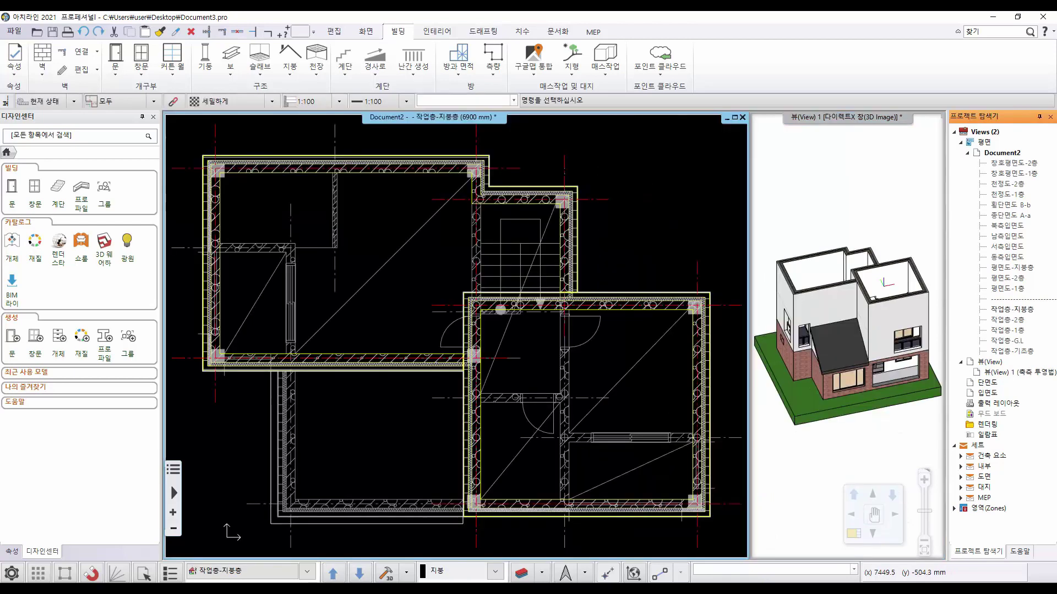
# Step: Start a reference-line roof of type 징크단열지붕 and outline it as a rectangle between the lower-right block's opposite wall-axis corners
pyautogui.click(290, 71)
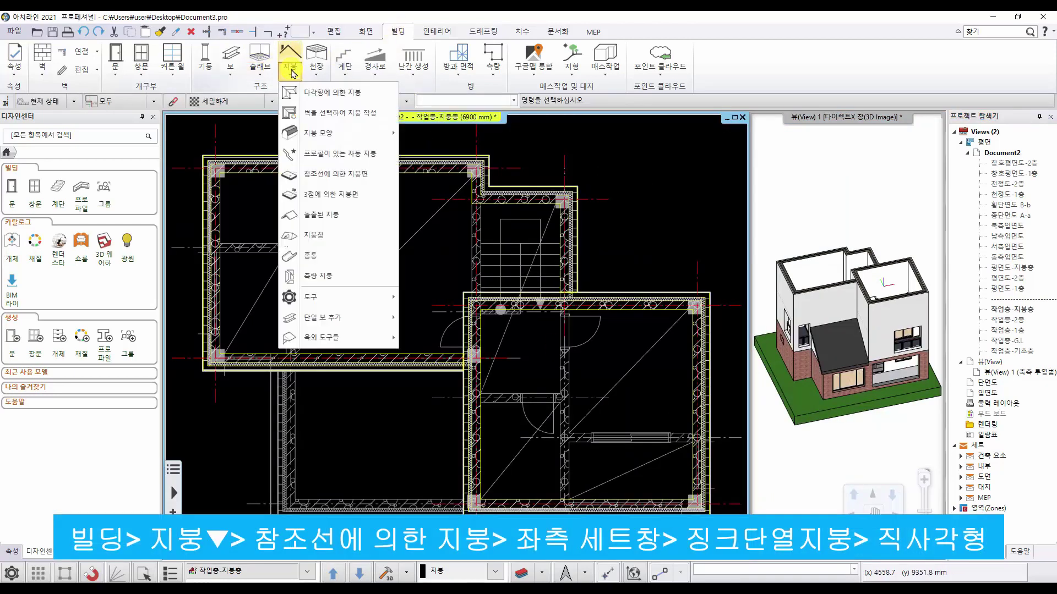
pyautogui.click(323, 175)
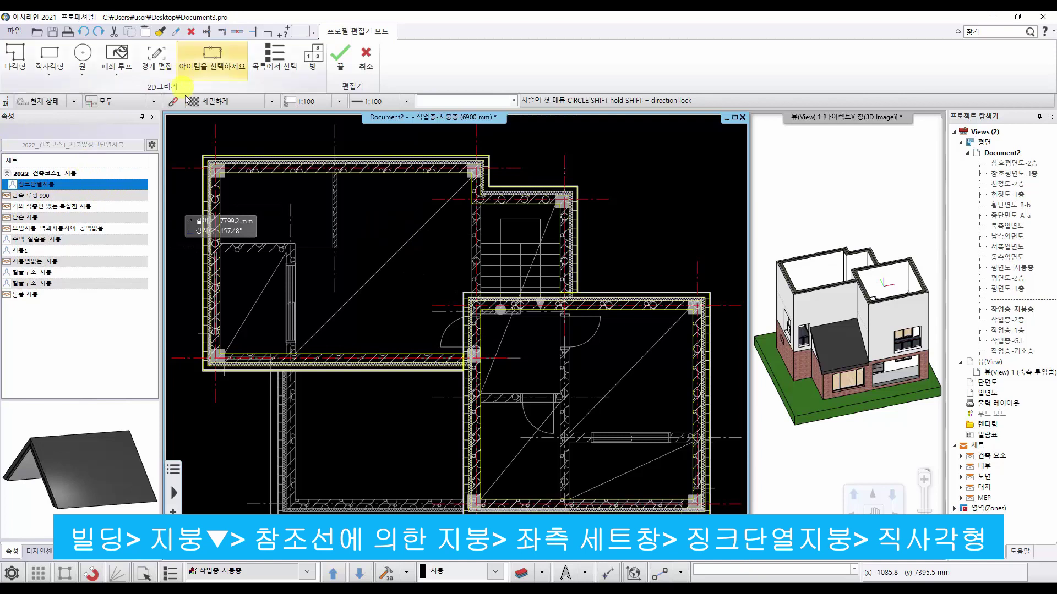
pyautogui.click(49, 55)
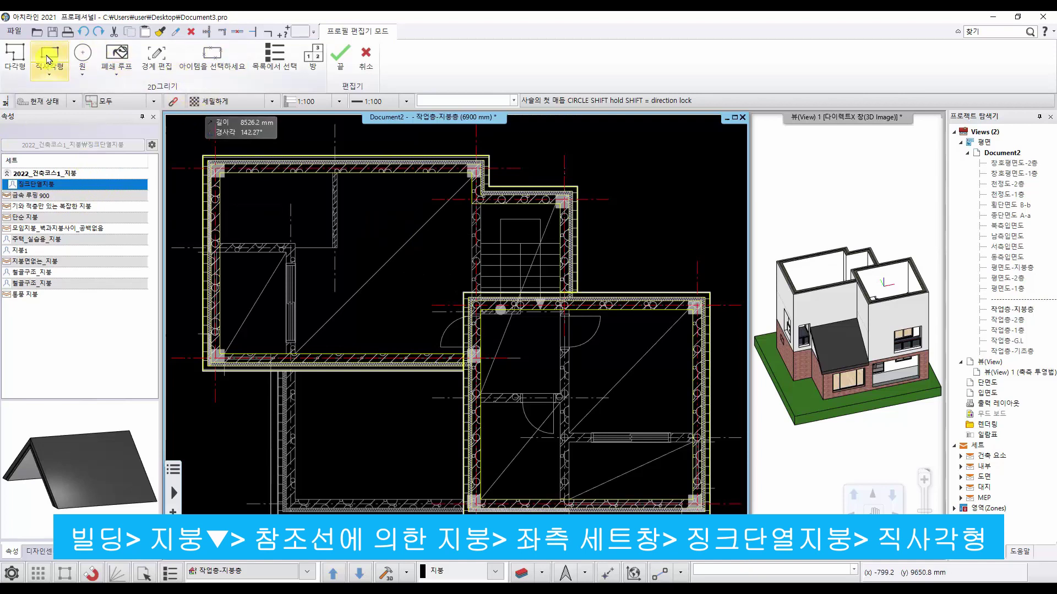
pyautogui.scroll(6, 482, 339)
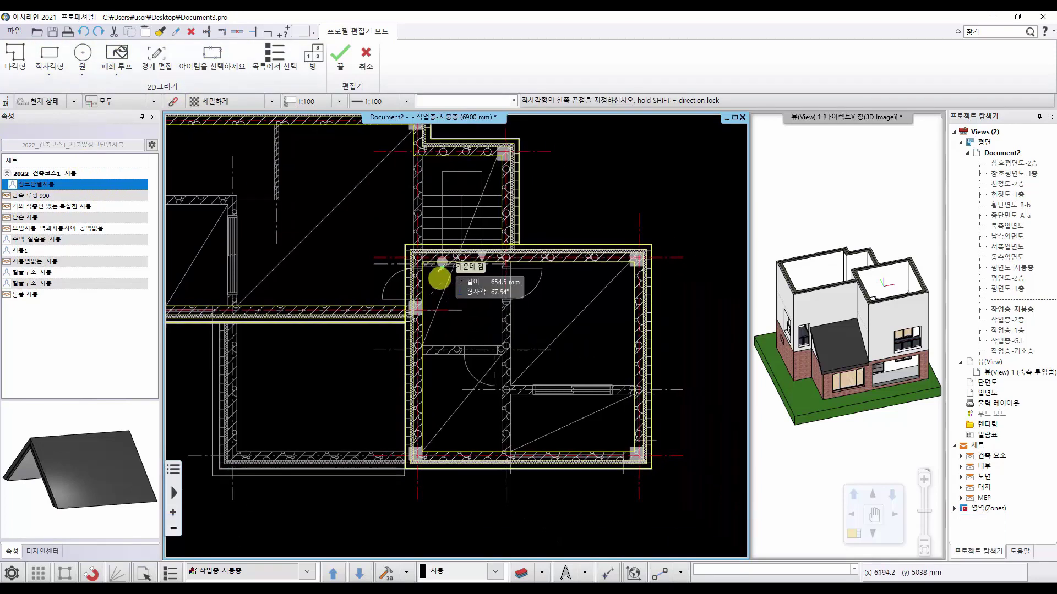
pyautogui.click(421, 282)
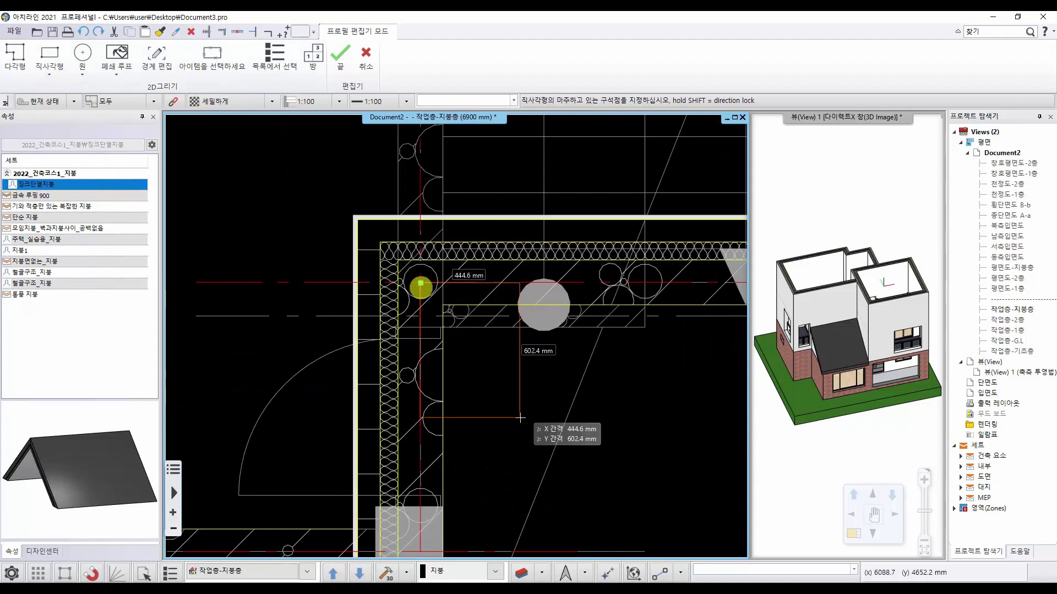
pyautogui.scroll(-4, 478, 312)
pyautogui.scroll(6, 590, 405)
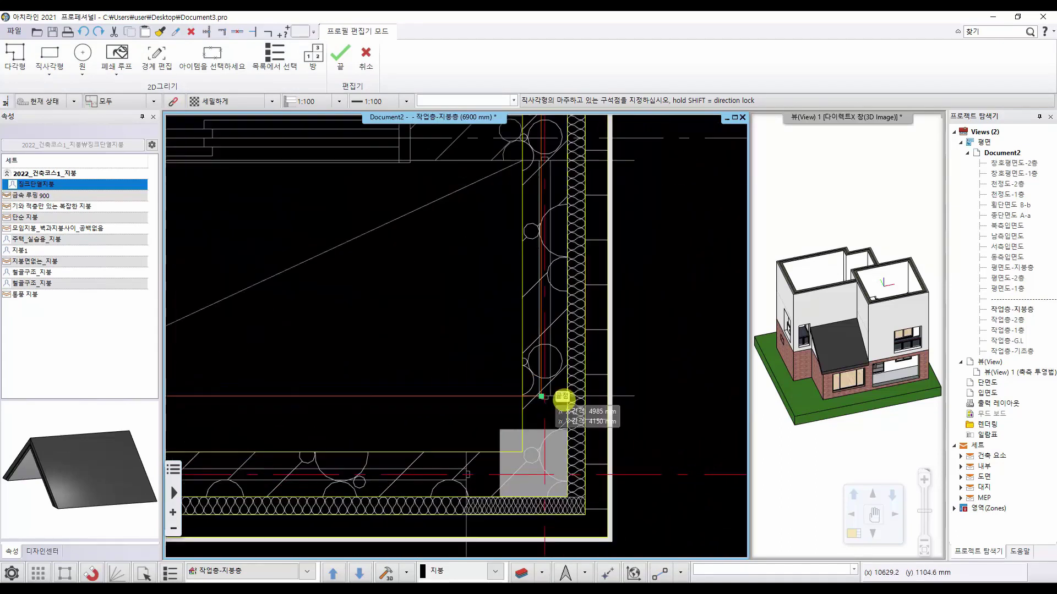
pyautogui.click(505, 482)
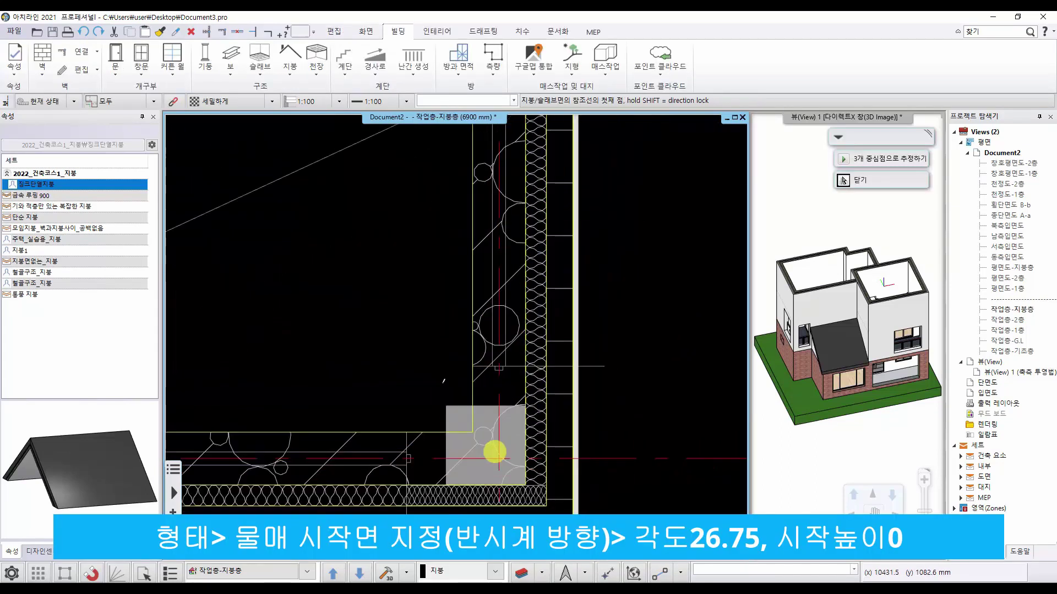
# Step: Define the slope's reference line along the rectangle's lower edge from left to right, with a 26.75° angle and a 0 mm start height
pyautogui.scroll(-3, 415, 342)
pyautogui.scroll(3, 507, 389)
pyautogui.scroll(-3, 496, 391)
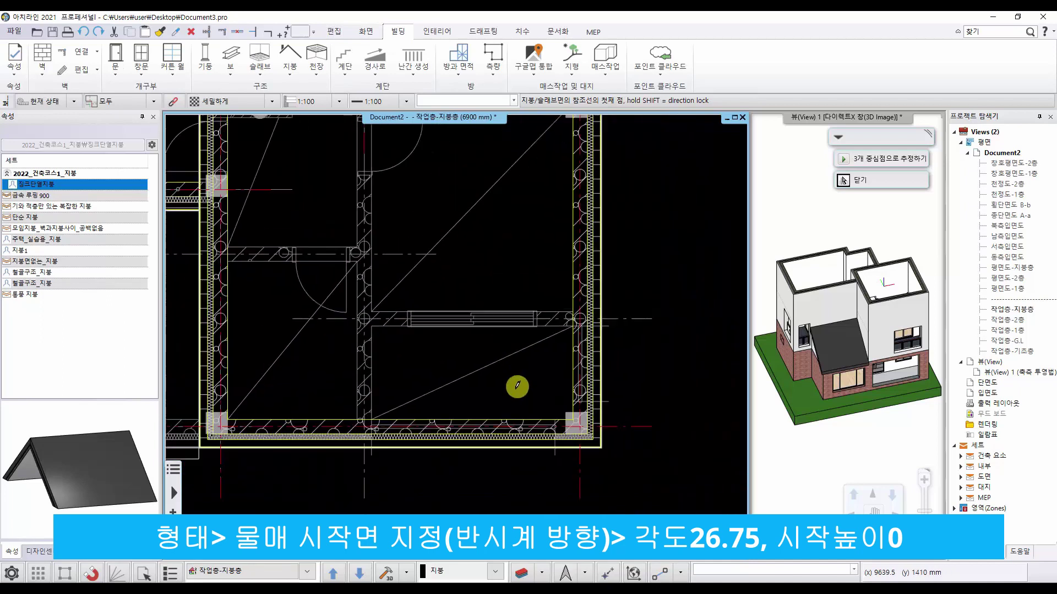
pyautogui.click(314, 453)
pyautogui.scroll(2, 311, 446)
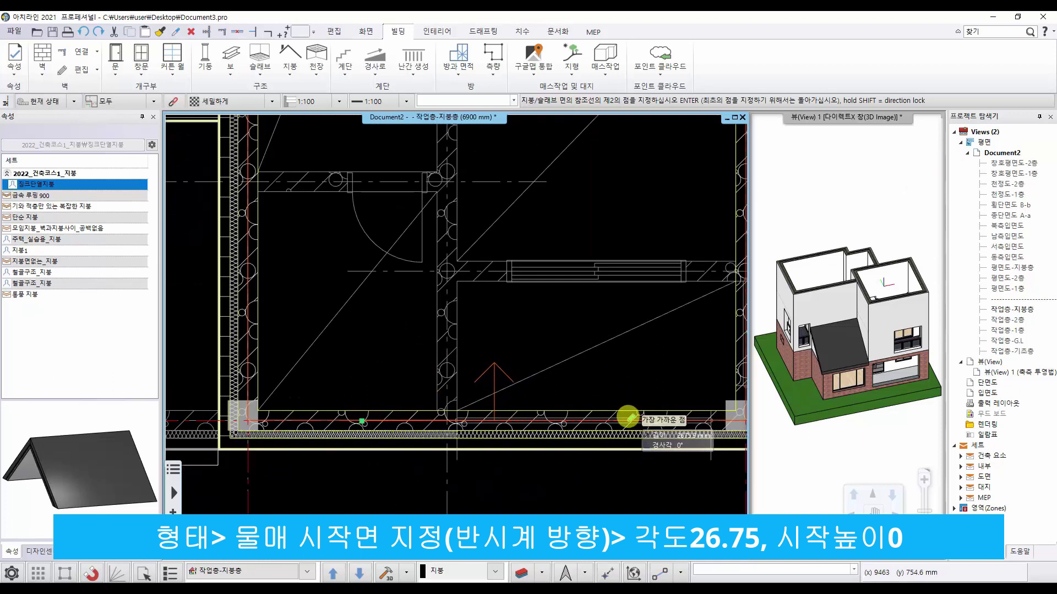
pyautogui.click(627, 417)
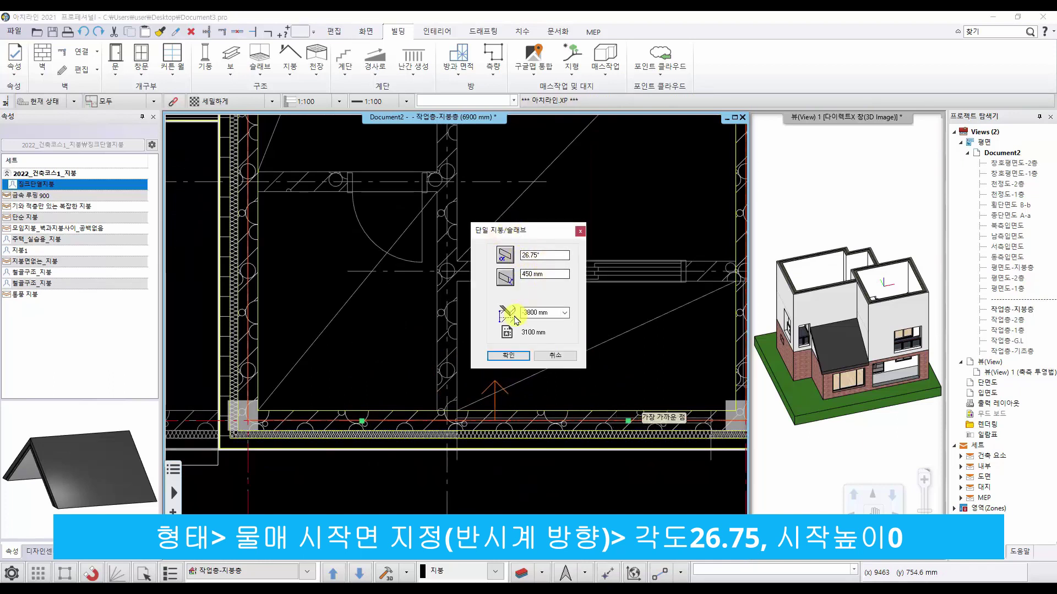
pyautogui.click(512, 356)
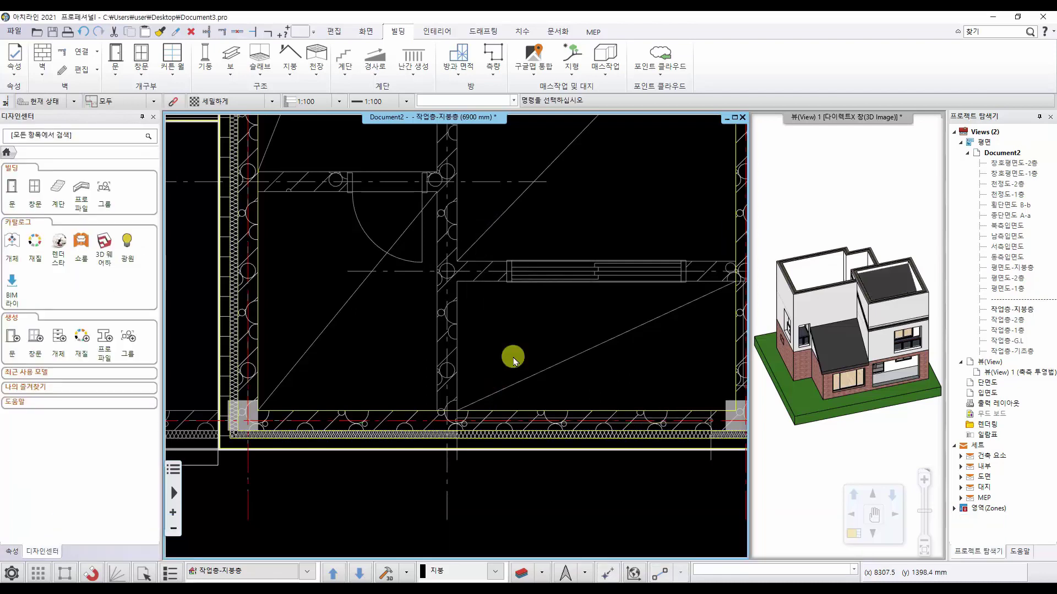
# Step: Offset the upper edge of the new roof over the lower-right block outward by 150 mm from the wall's outer face
pyautogui.scroll(-3, 510, 314)
pyautogui.moveTo(507, 313); pyautogui.dragTo(511, 378, button='middle')
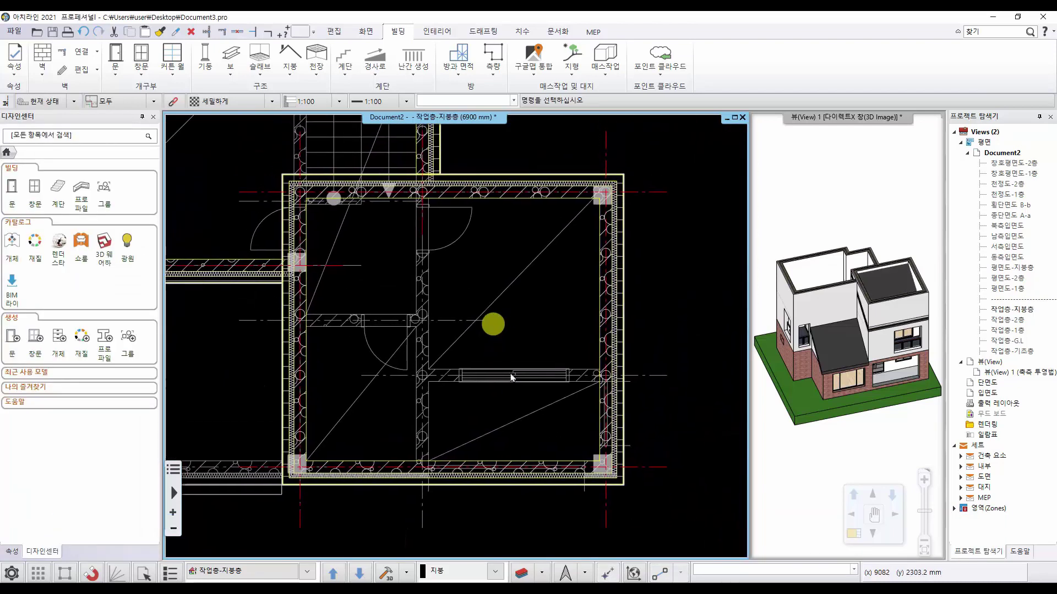
pyautogui.click(887, 281)
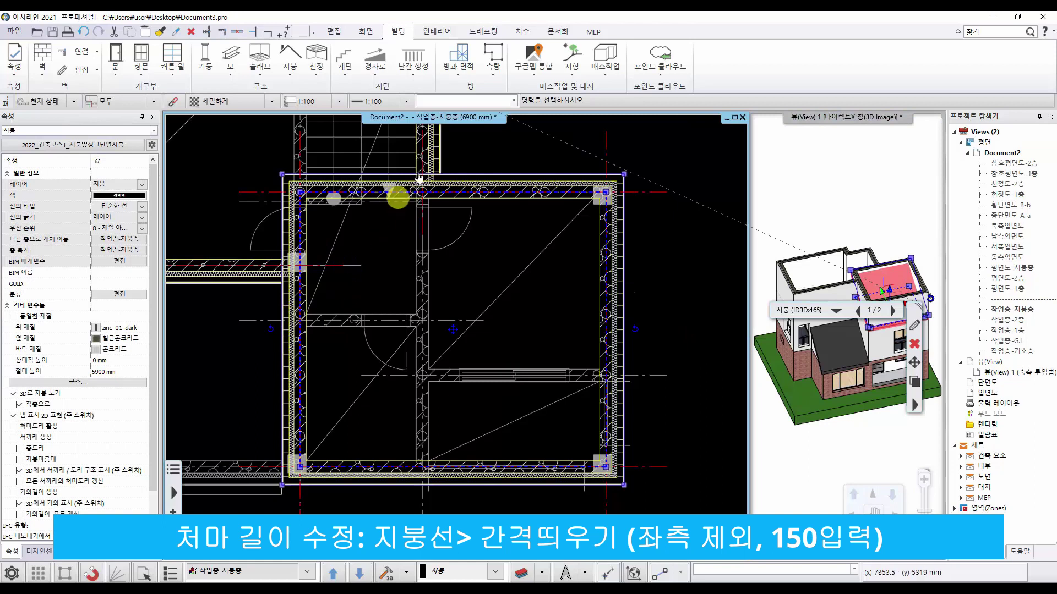
pyautogui.click(530, 178)
pyautogui.click(549, 178)
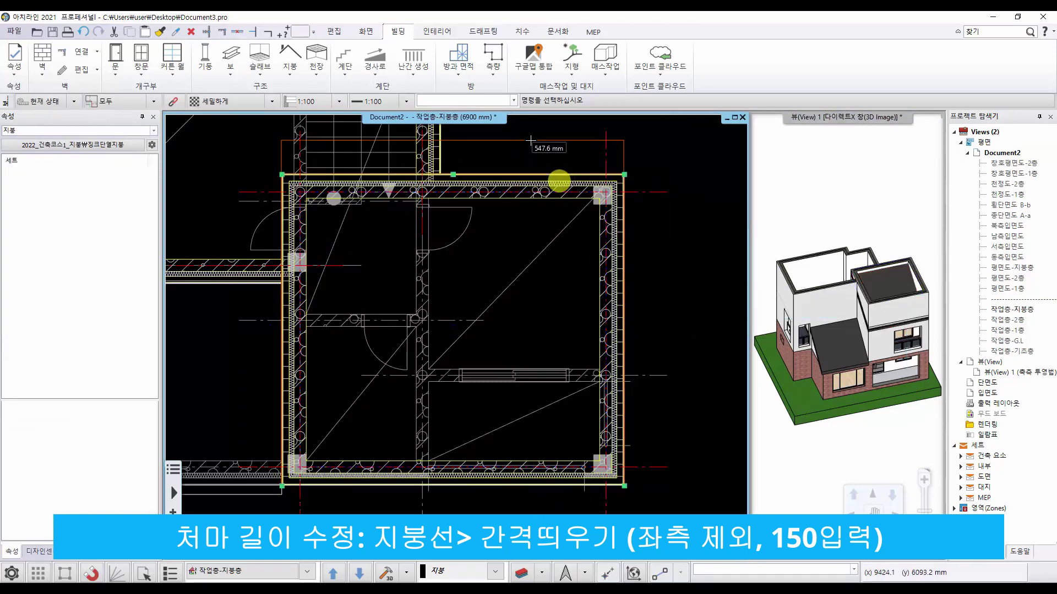
pyautogui.write('1')
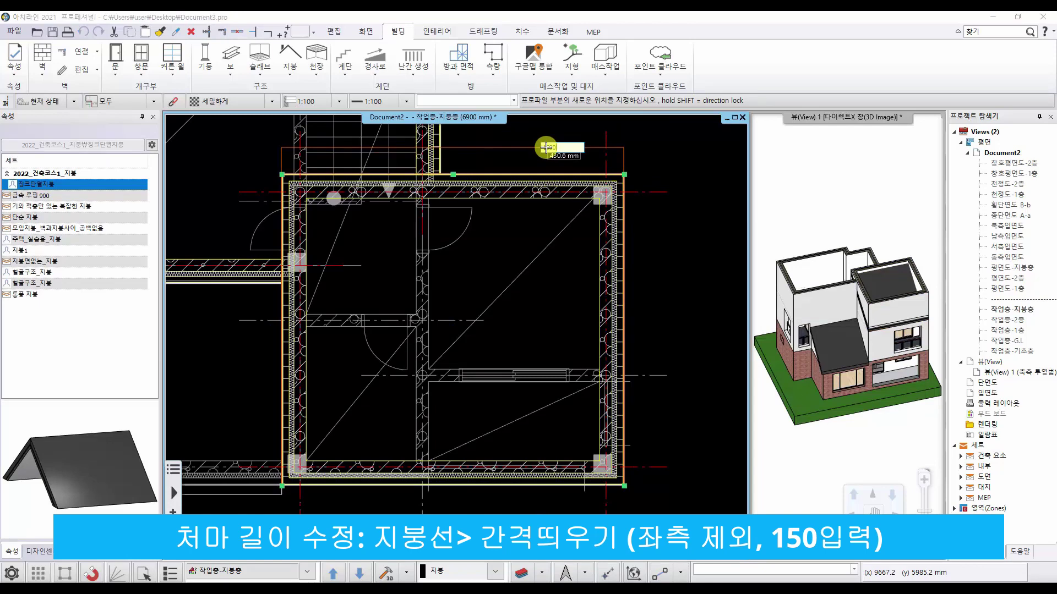
pyautogui.write('50')
pyautogui.press('Return')
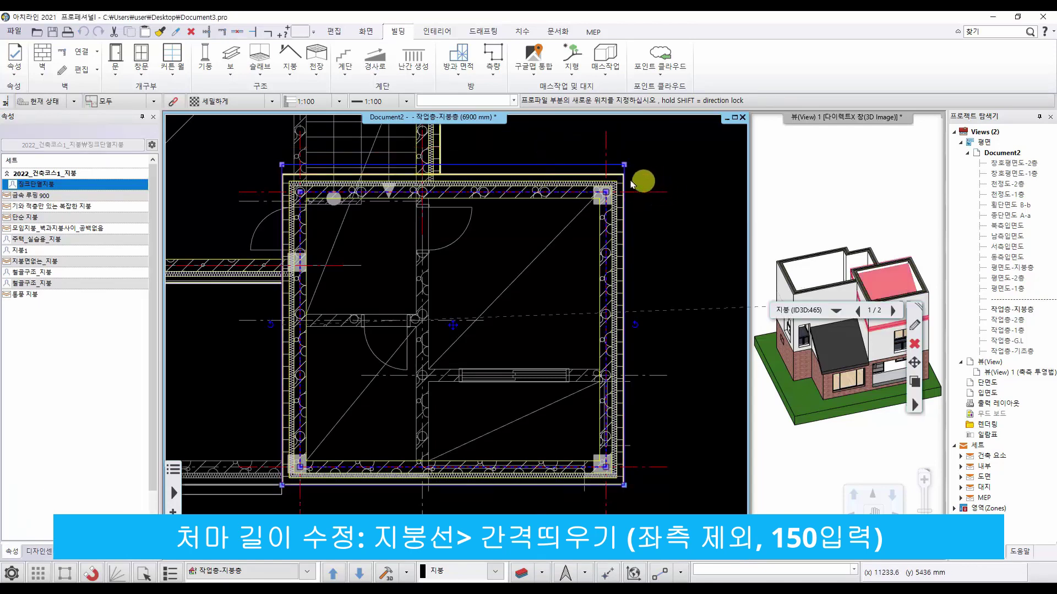
# Step: Offset the right and lower edges of the roof over the lower-right block outward by 150 mm each
pyautogui.click(623, 173)
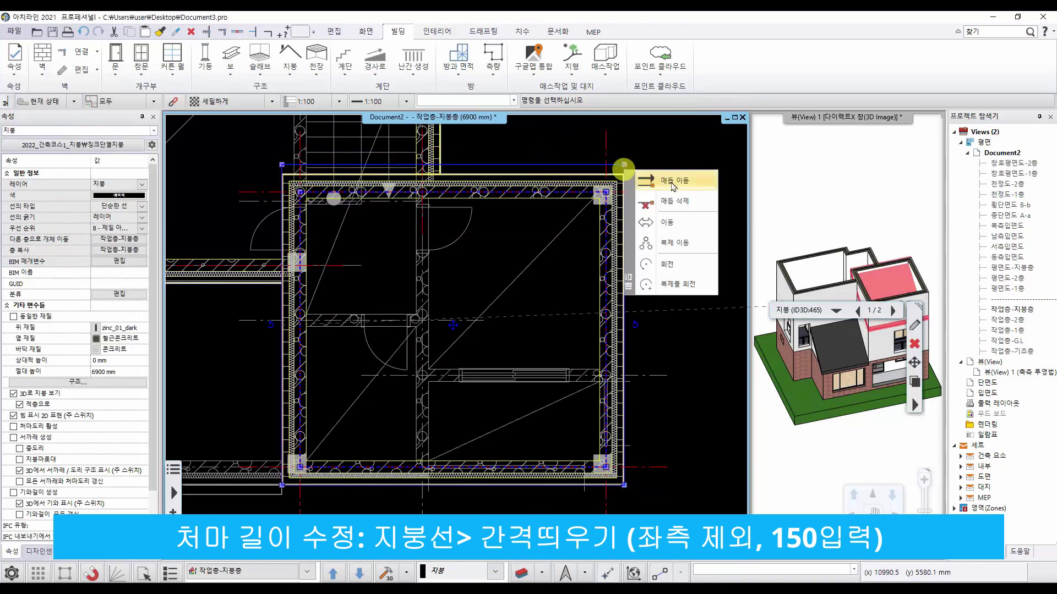
pyautogui.click(624, 312)
pyautogui.click(681, 308)
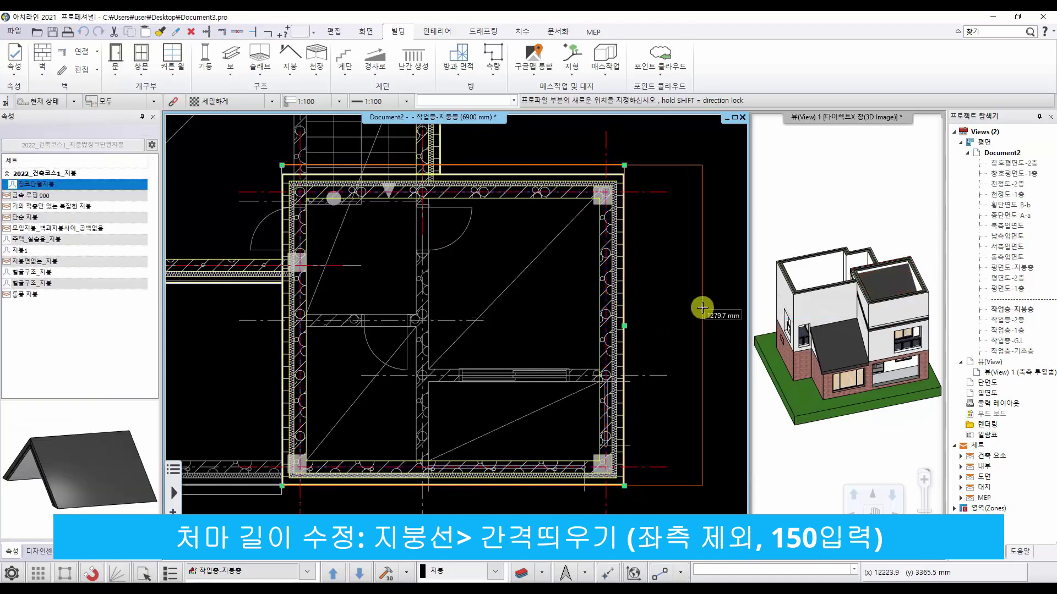
pyautogui.write('150')
pyautogui.press('Return')
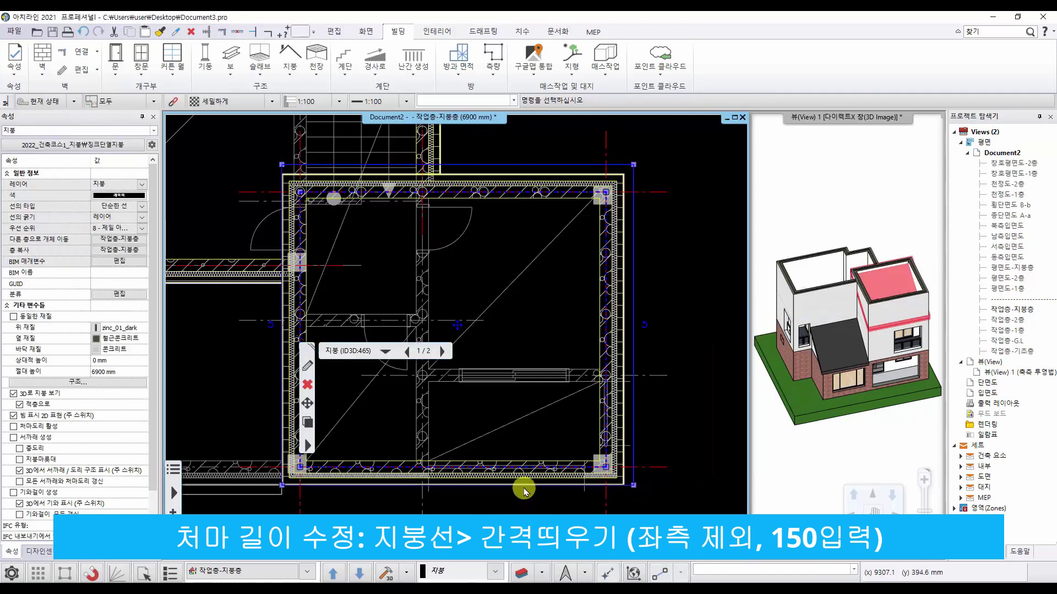
pyautogui.click(523, 487)
pyautogui.click(558, 491)
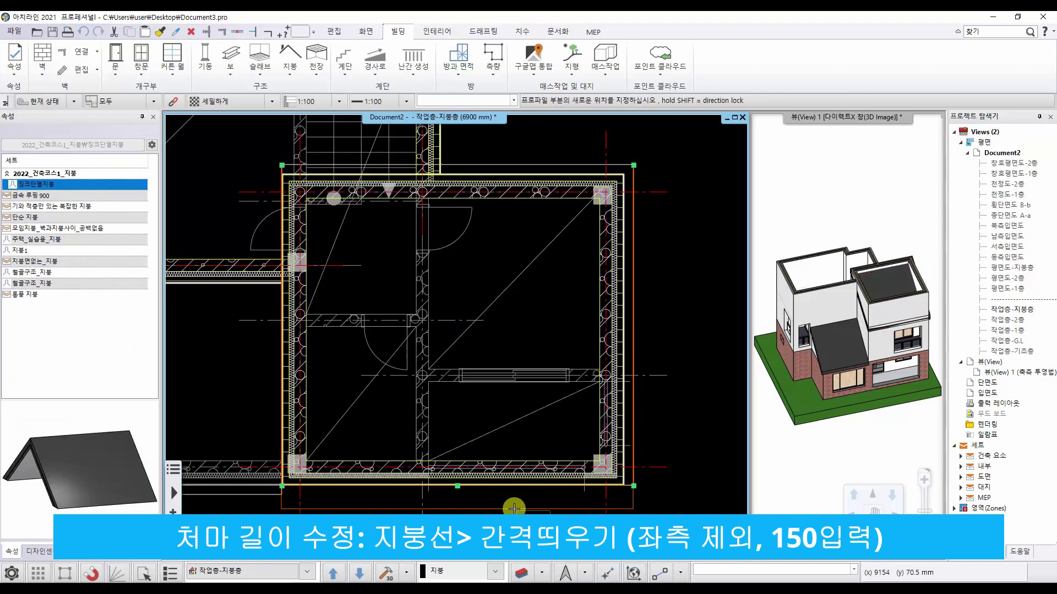
pyautogui.write('150')
pyautogui.press('Return')
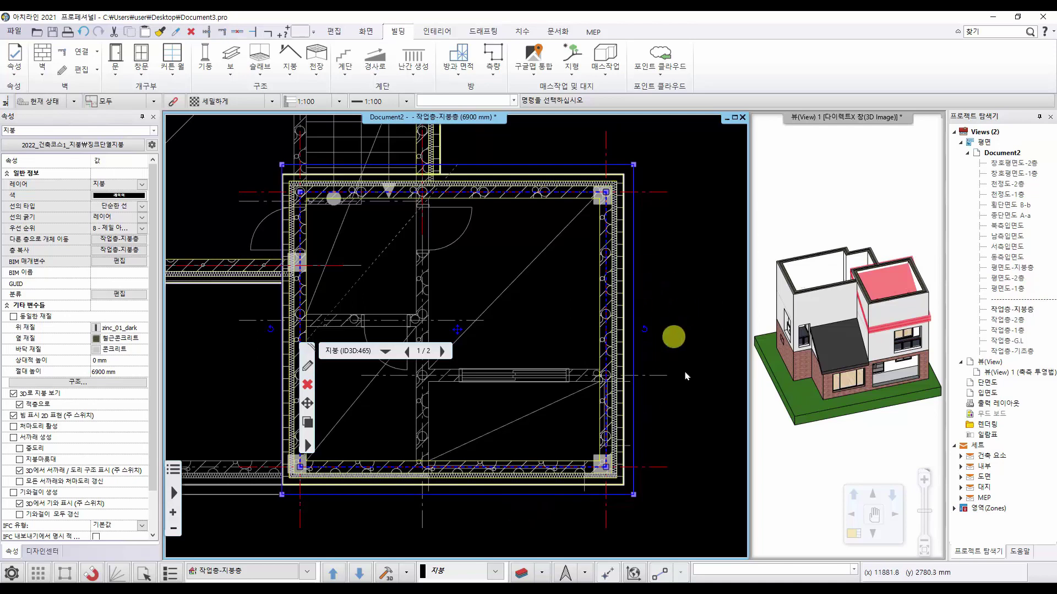
# Step: Start editing the roof's layers and offset the entire contour of layer 3 inward by 750 mm
pyautogui.rightClick(635, 263)
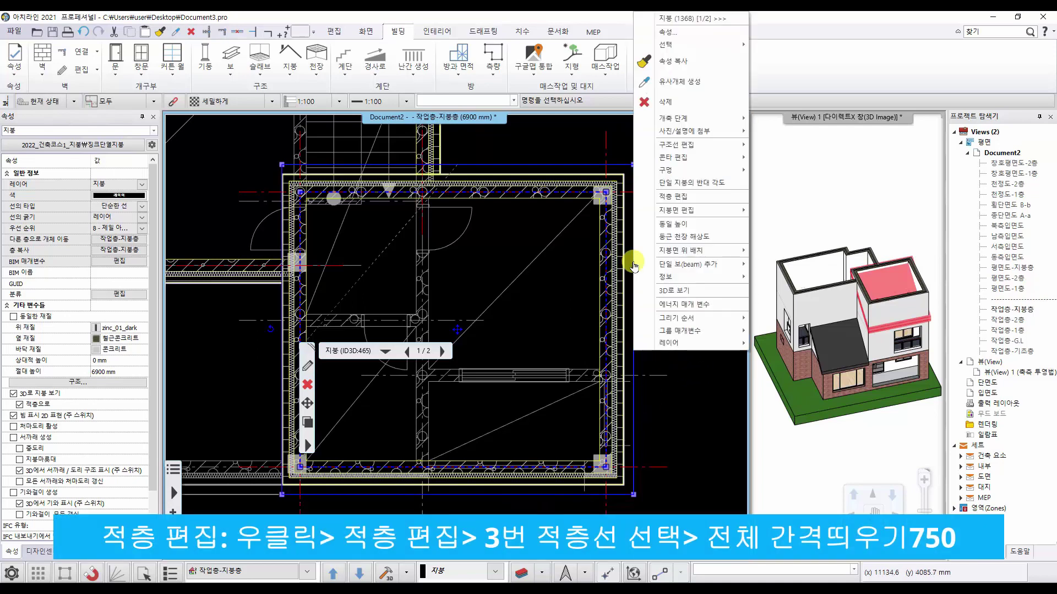
pyautogui.click(701, 198)
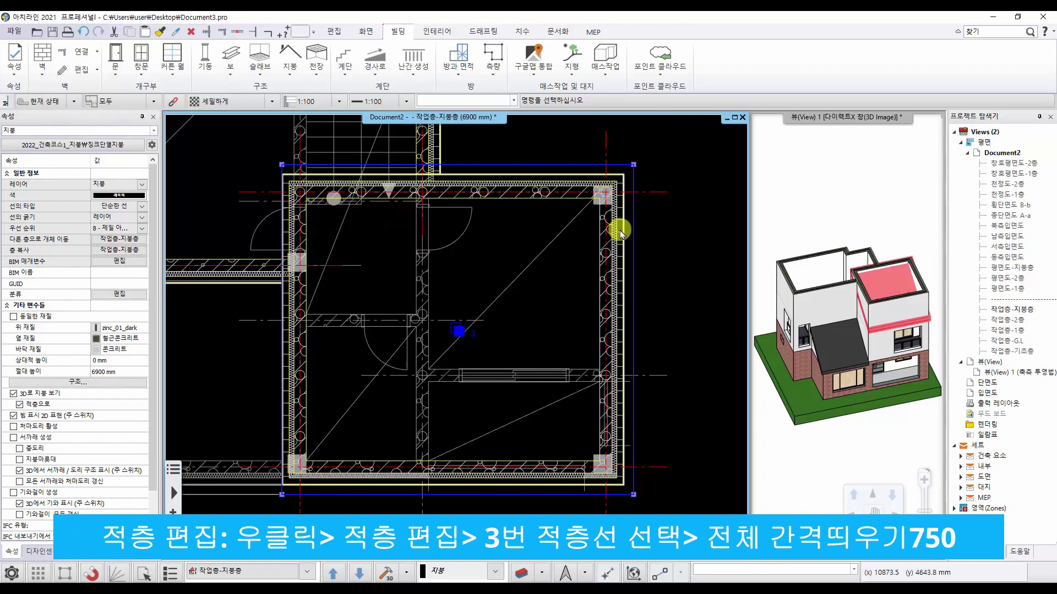
pyautogui.rightClick(499, 170)
pyautogui.click(570, 194)
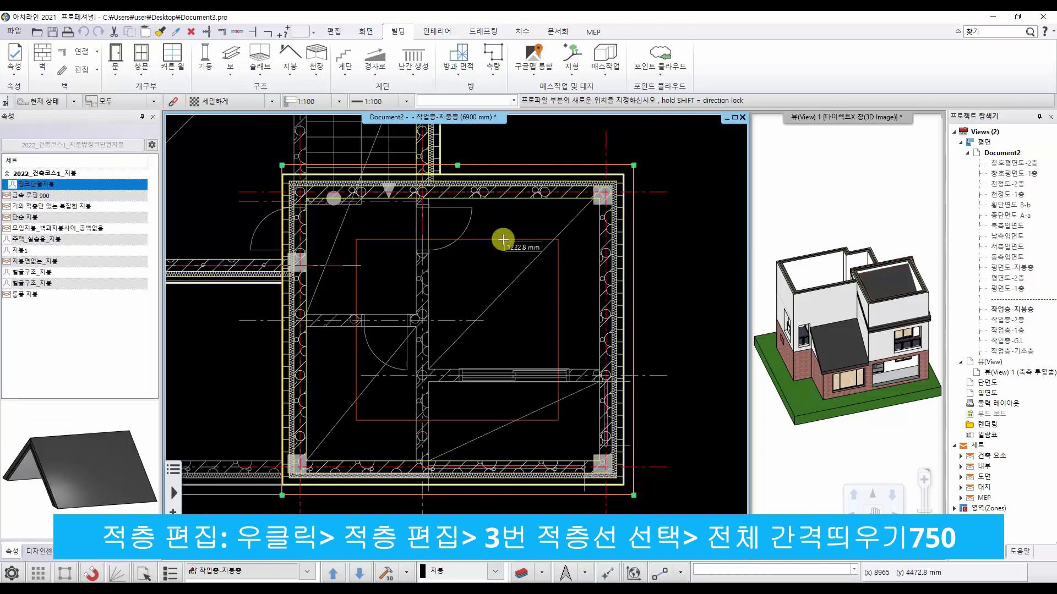
pyautogui.click(503, 240)
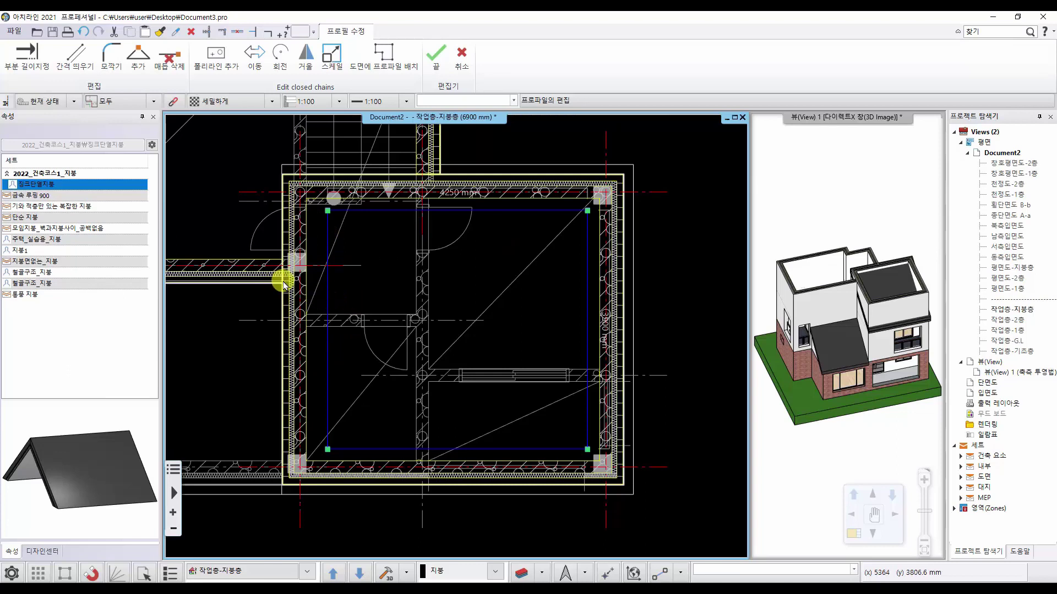
# Step: Offset the left edge of the roof's layer 3 contour outward by 150 mm and accept the contour
pyautogui.rightClick(327, 281)
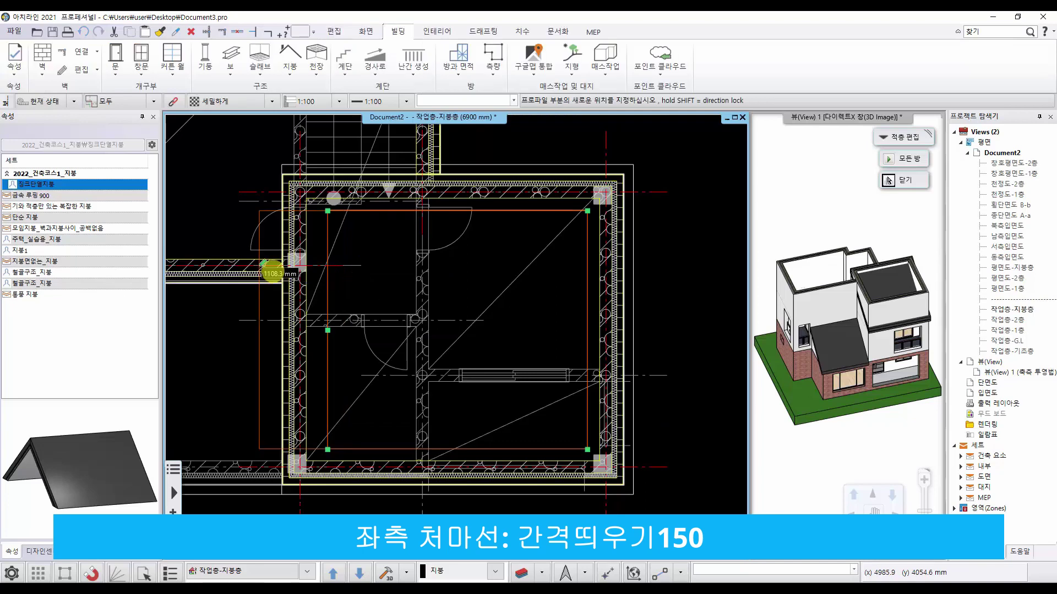
pyautogui.click(221, 259)
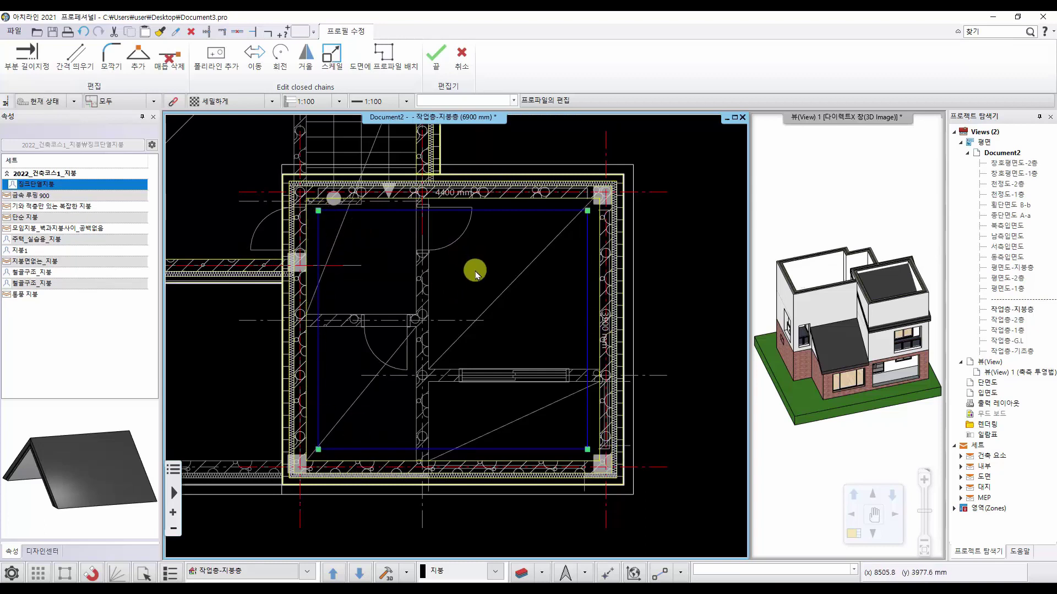
pyautogui.press('Return')
# Step: Switch to the previous roof layer, layer 2, and offset its entire contour inward by 750 mm
pyautogui.click(456, 332)
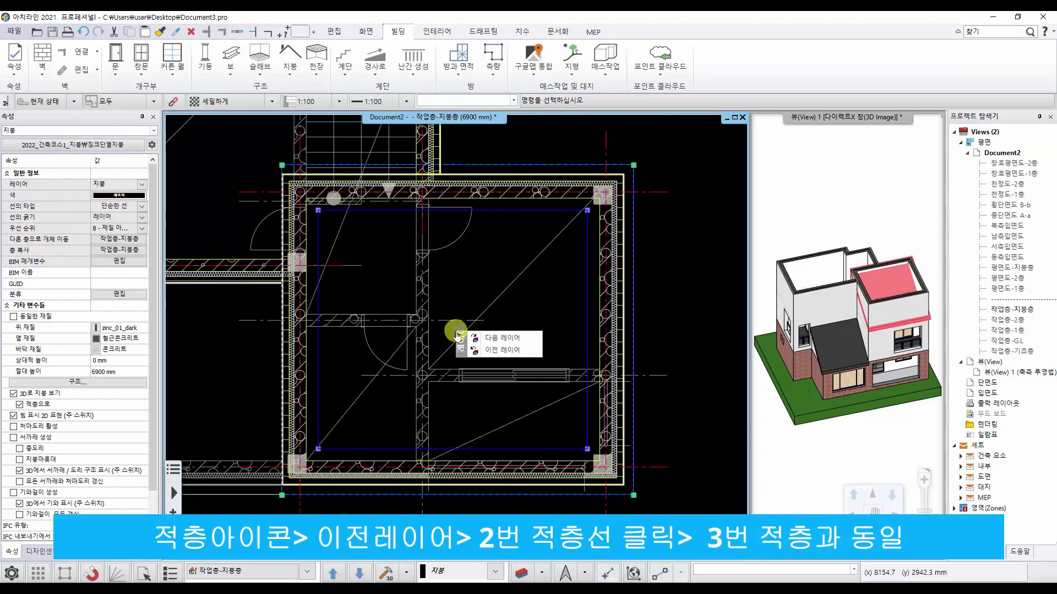
pyautogui.click(499, 354)
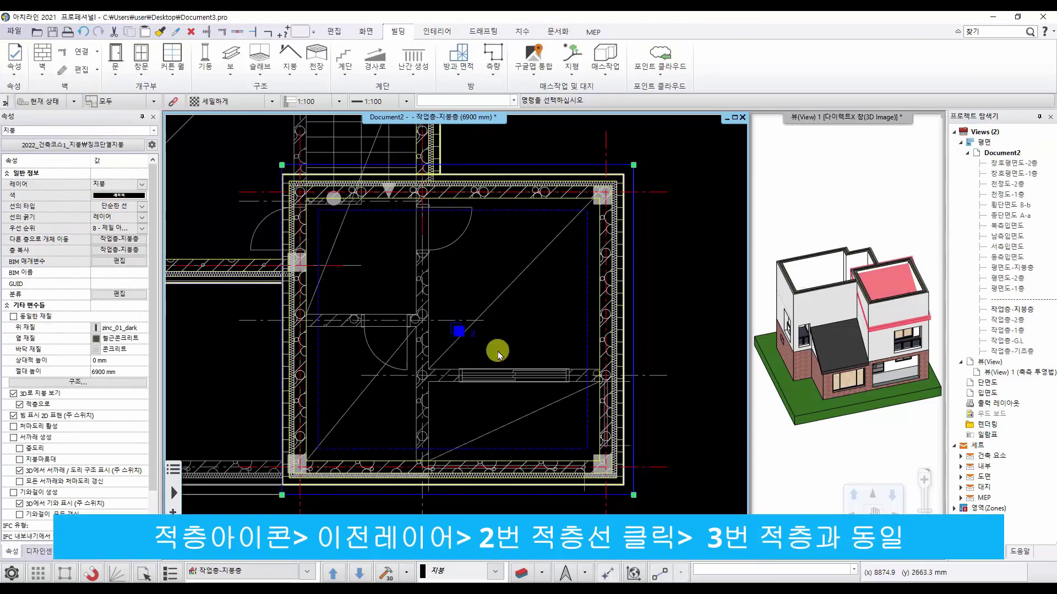
pyautogui.click(450, 189)
pyautogui.click(475, 166)
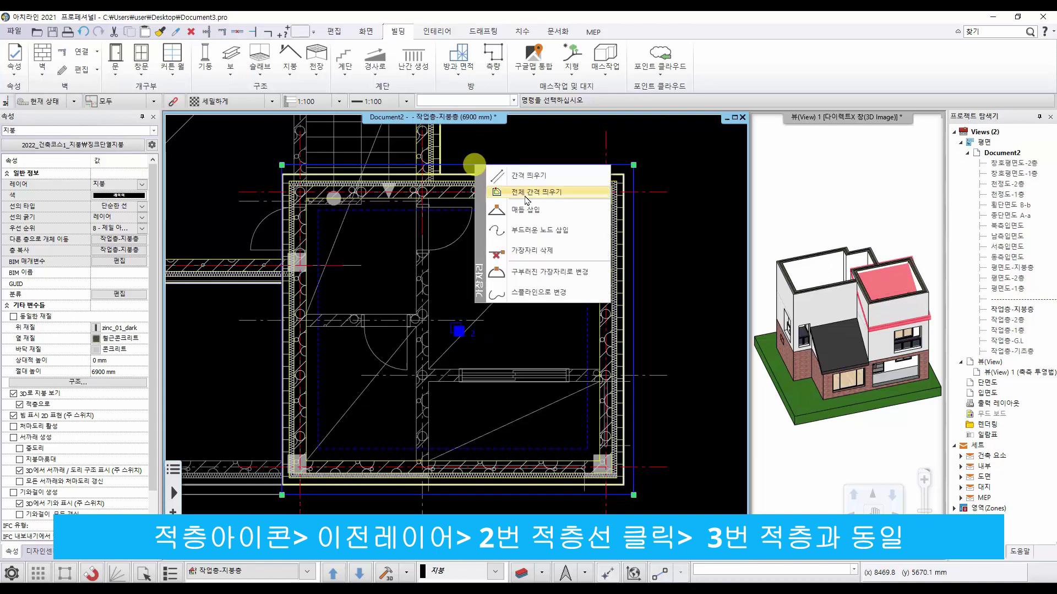
pyautogui.click(526, 194)
pyautogui.click(482, 209)
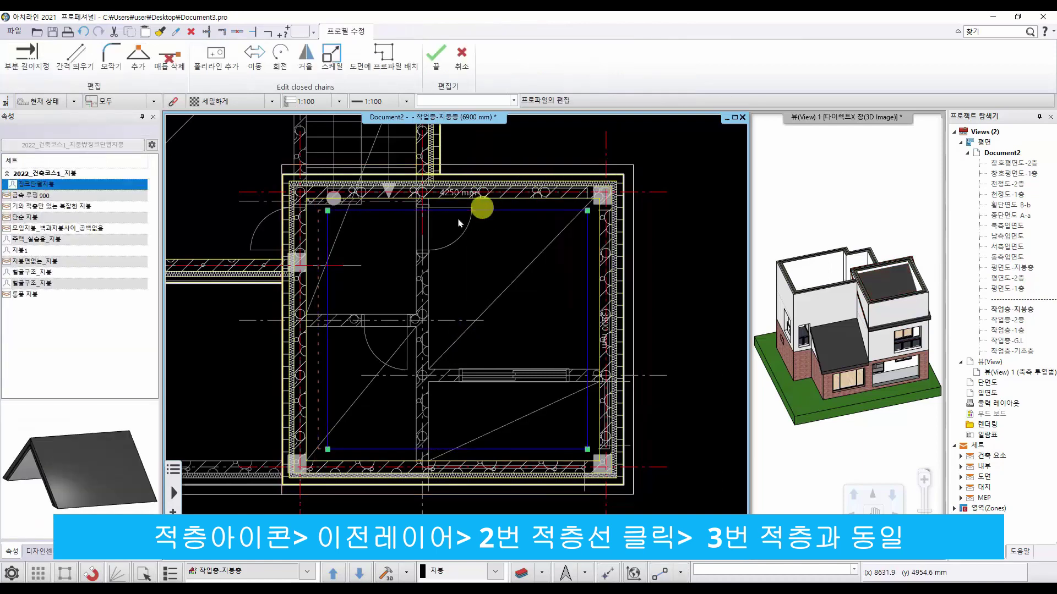
# Step: Offset the left edge of the layer 2 contour outward by 150 mm and finish the roof's layer editing
pyautogui.rightClick(330, 237)
pyautogui.click(380, 248)
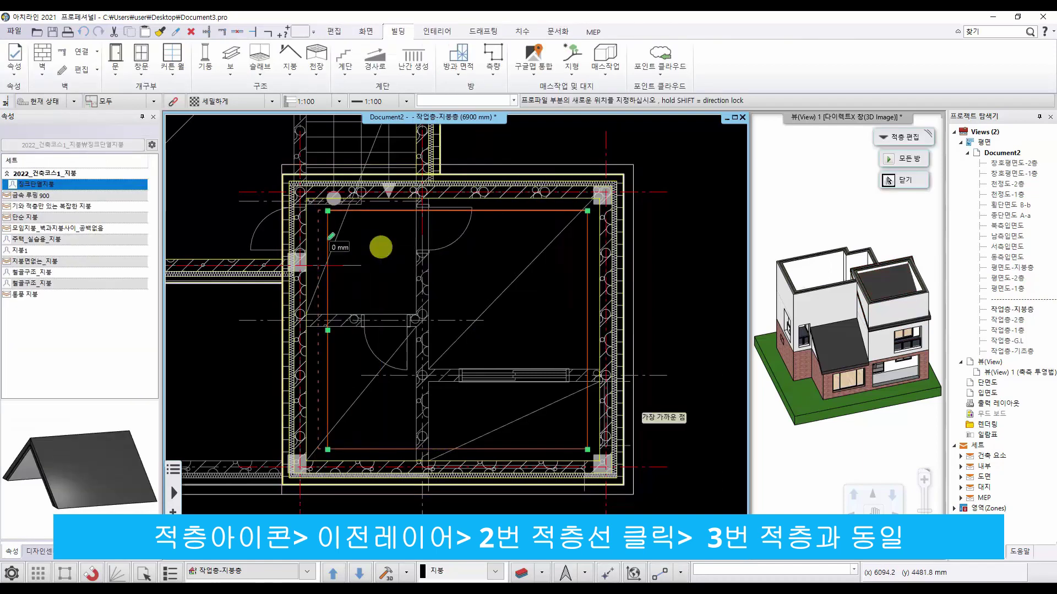
pyautogui.click(323, 245)
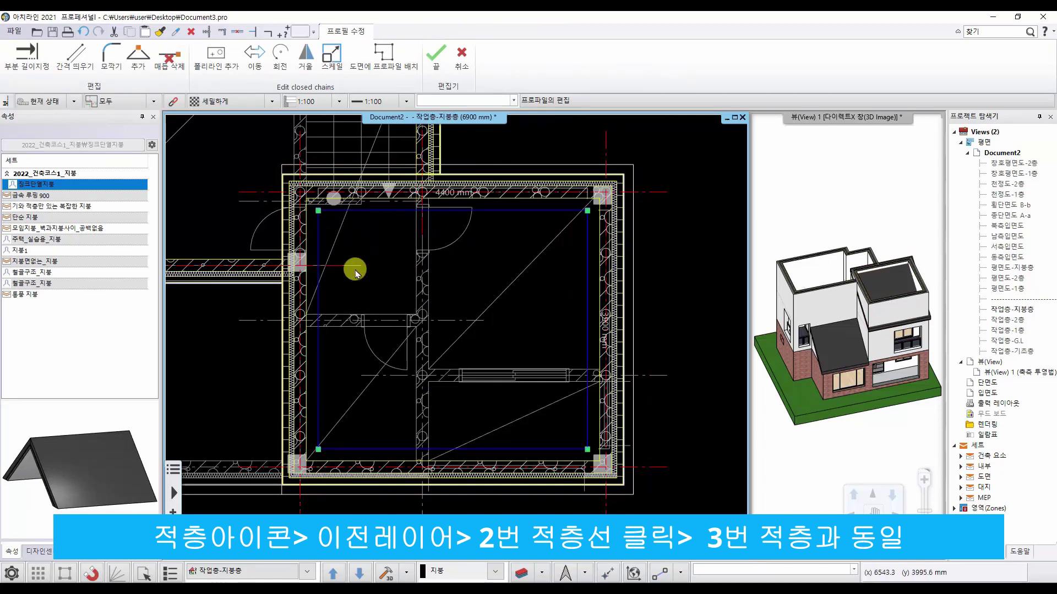
pyautogui.click(714, 213)
pyautogui.click(698, 167)
pyautogui.click(898, 200)
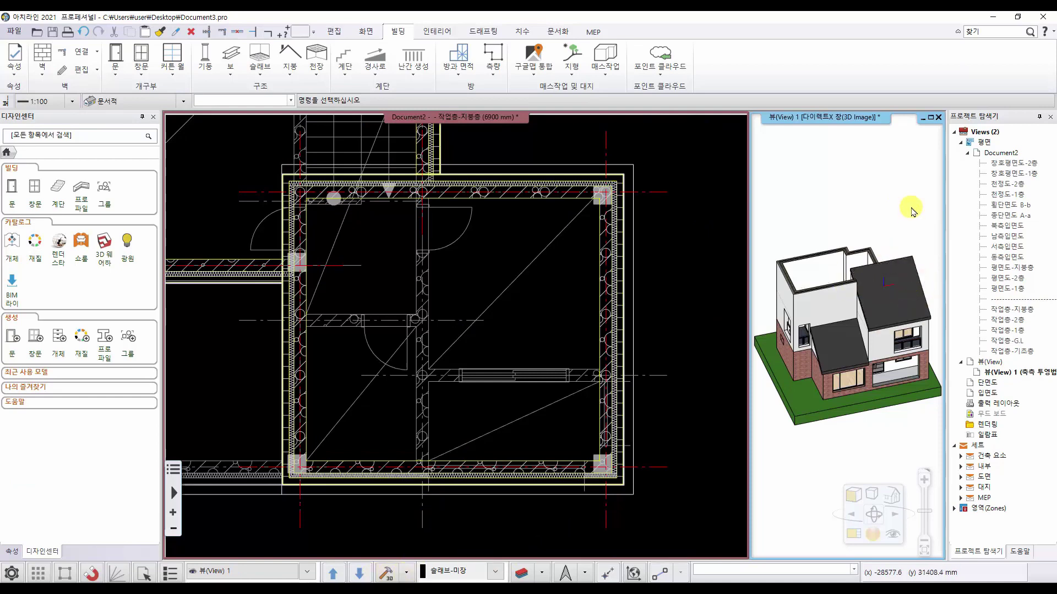
# Step: Examine the finished roof over the lower-right block in the 3D view, checking its slope, eaves and junction with the adjoining walls
pyautogui.scroll(5, 903, 207)
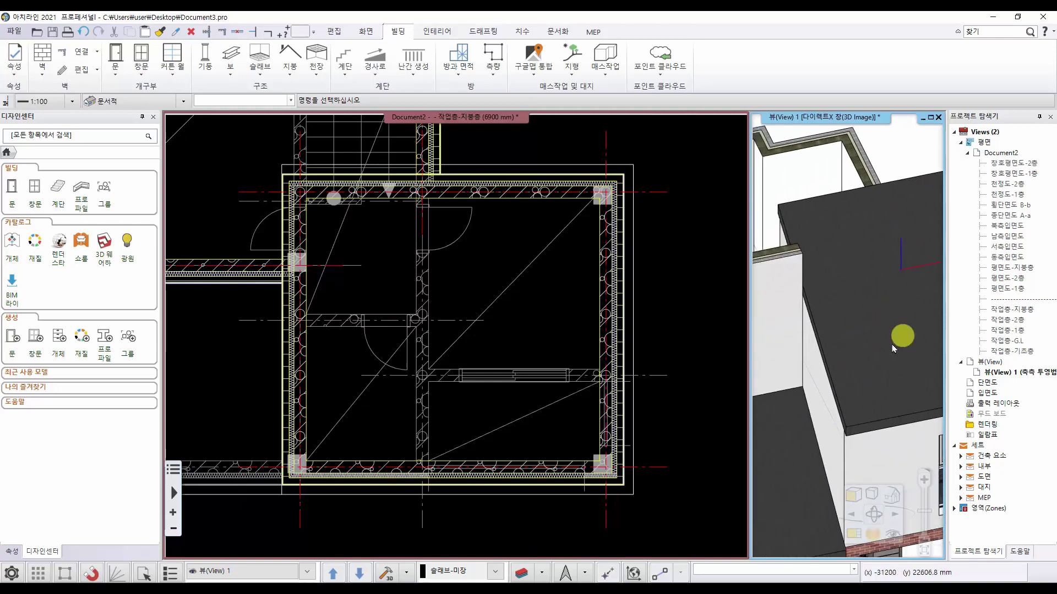
pyautogui.scroll(-5, 892, 348)
pyautogui.moveTo(877, 344)
pyautogui.mouseDown(button='middle')
pyautogui.moveTo(897, 339)
pyautogui.moveTo(822, 353)
pyautogui.moveTo(962, 318)
pyautogui.moveTo(884, 356)
pyautogui.mouseUp(button='middle')
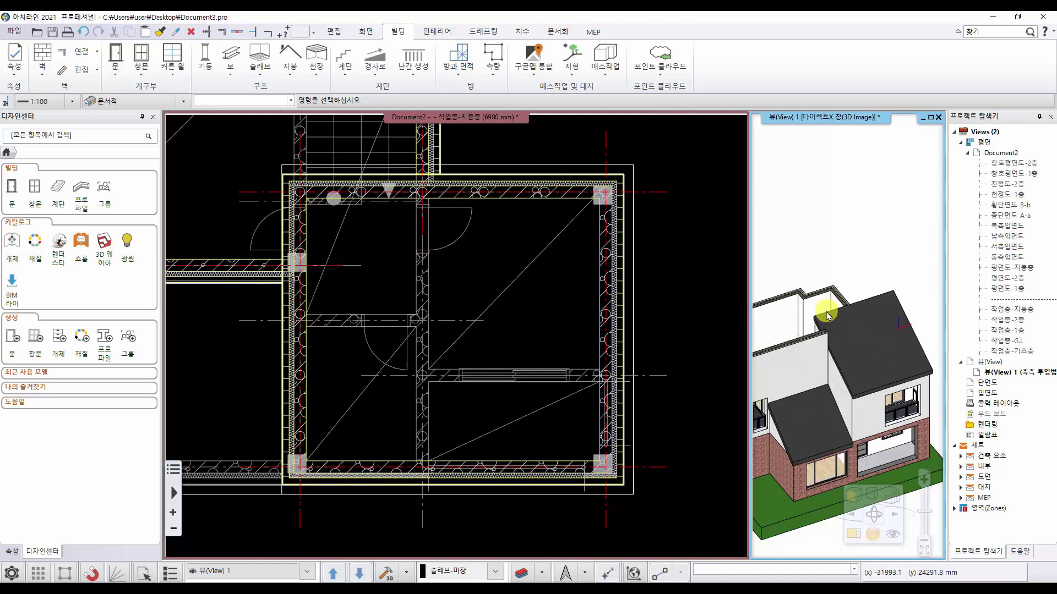
pyautogui.moveTo(827, 312); pyautogui.dragTo(868, 302, button='middle')
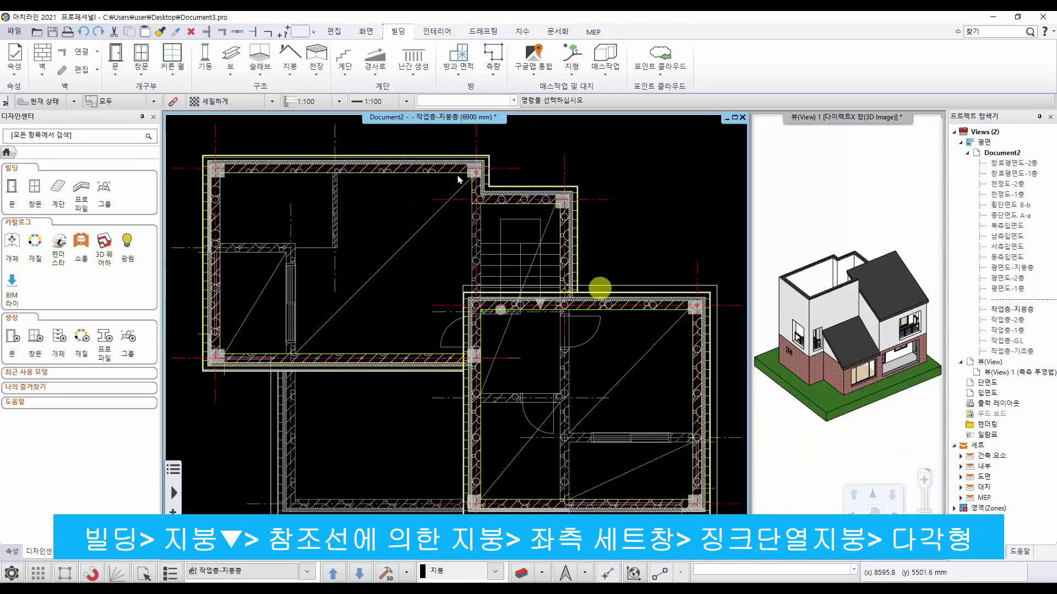
# Step: Start a polygonal reference-line roof of type 징크단열지붕 and trace it along the lower-right block's outer wall face to the stair block's right wall axis
pyautogui.click(291, 77)
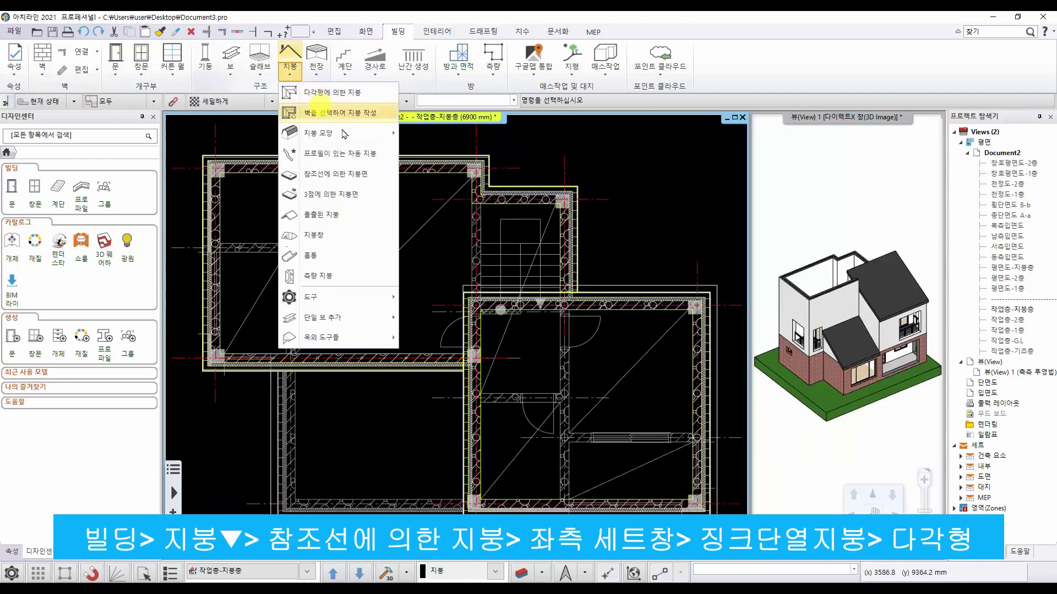
pyautogui.click(321, 176)
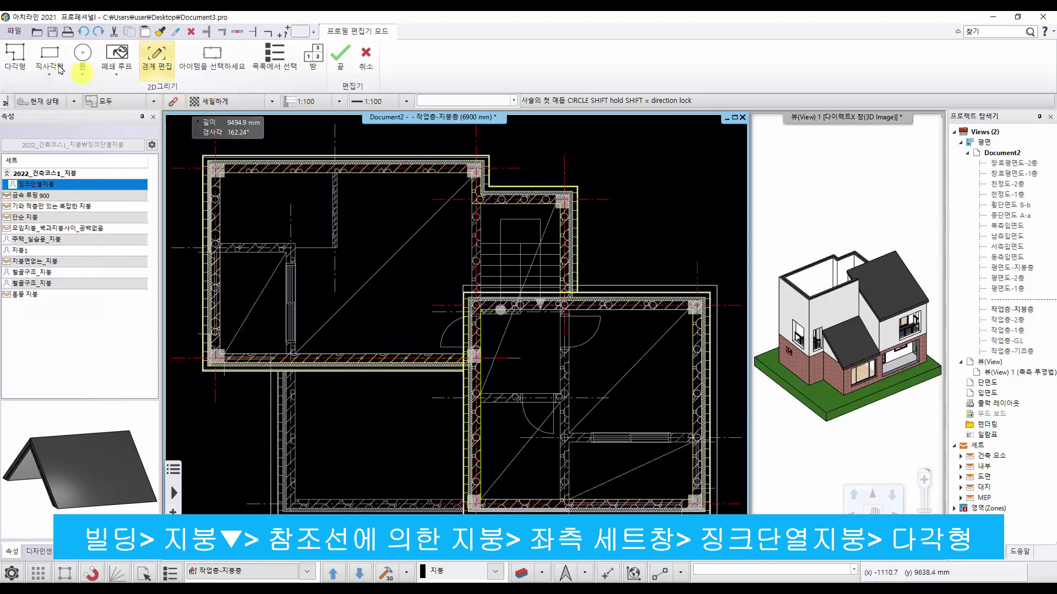
pyautogui.click(14, 53)
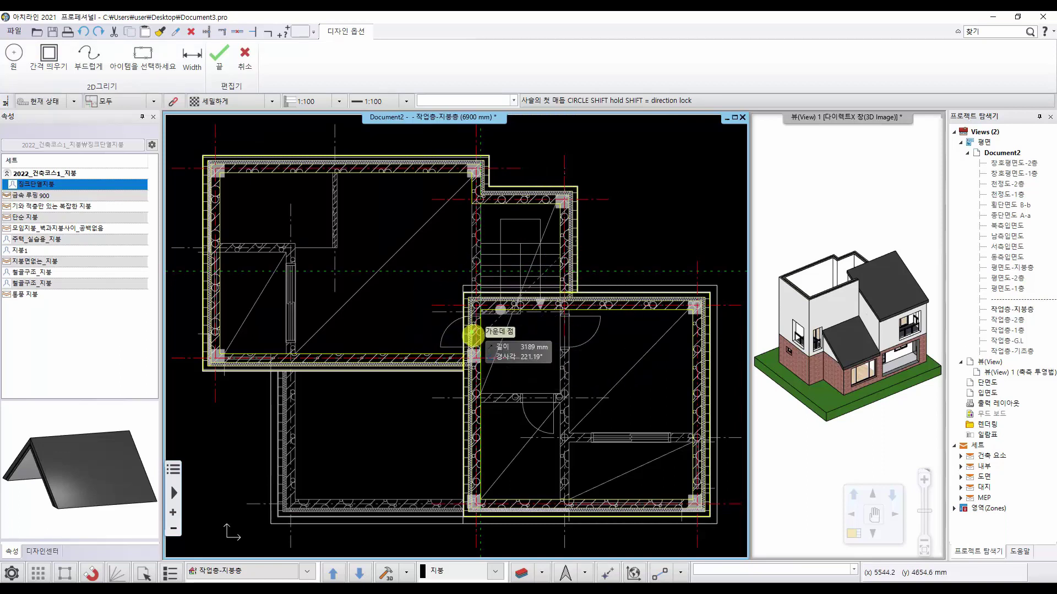
pyautogui.scroll(4, 472, 325)
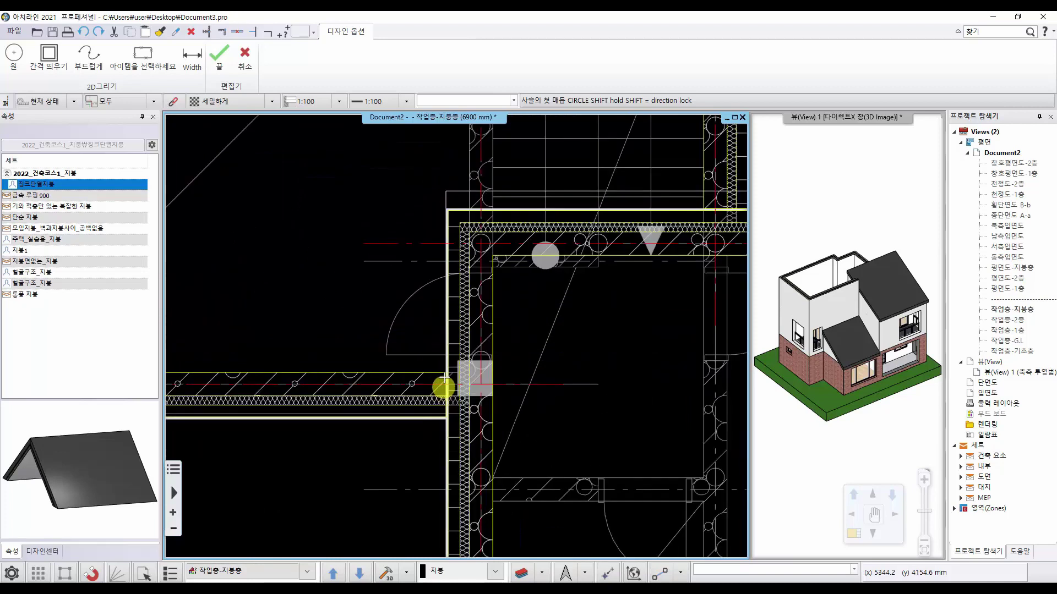
pyautogui.click(451, 357)
pyautogui.scroll(2, 448, 369)
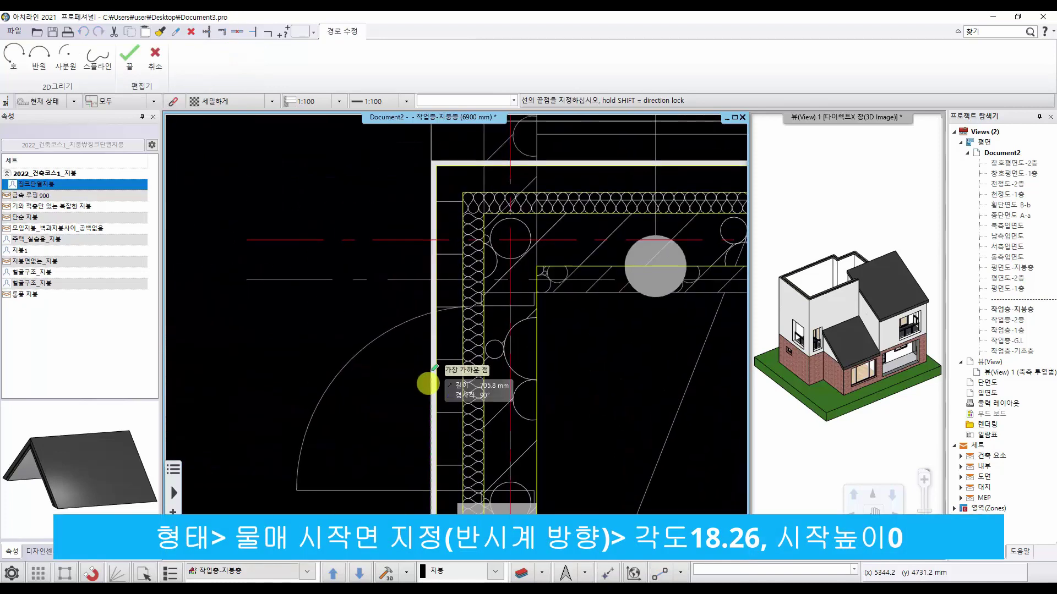
pyautogui.click(429, 157)
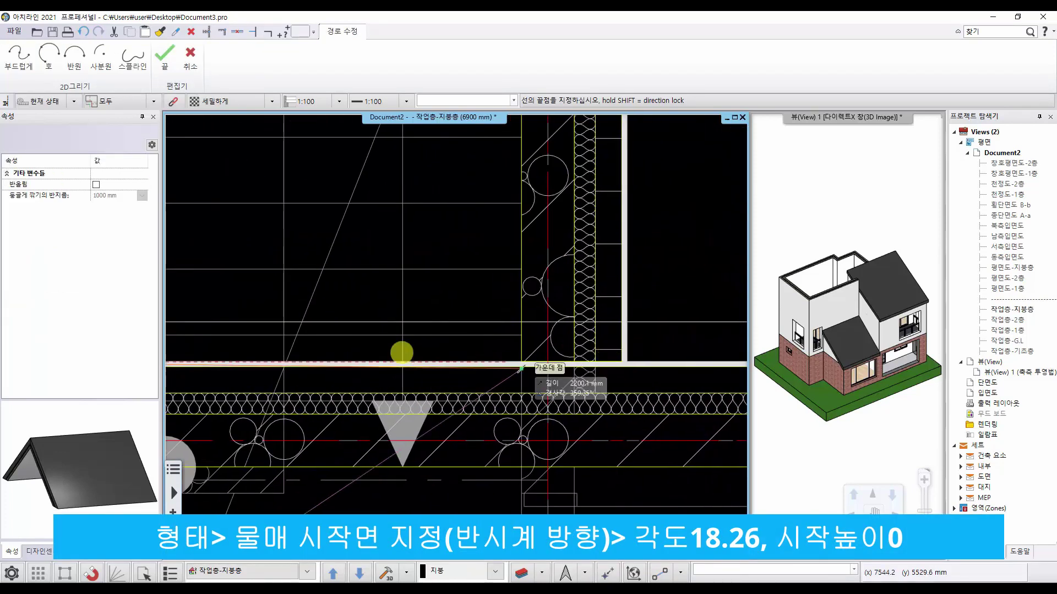
pyautogui.click(549, 362)
# Step: Continue the roof outline around the stair block's wall-axis corners up to the upper-left block's upper-right axis corner
pyautogui.scroll(-2, 542, 275)
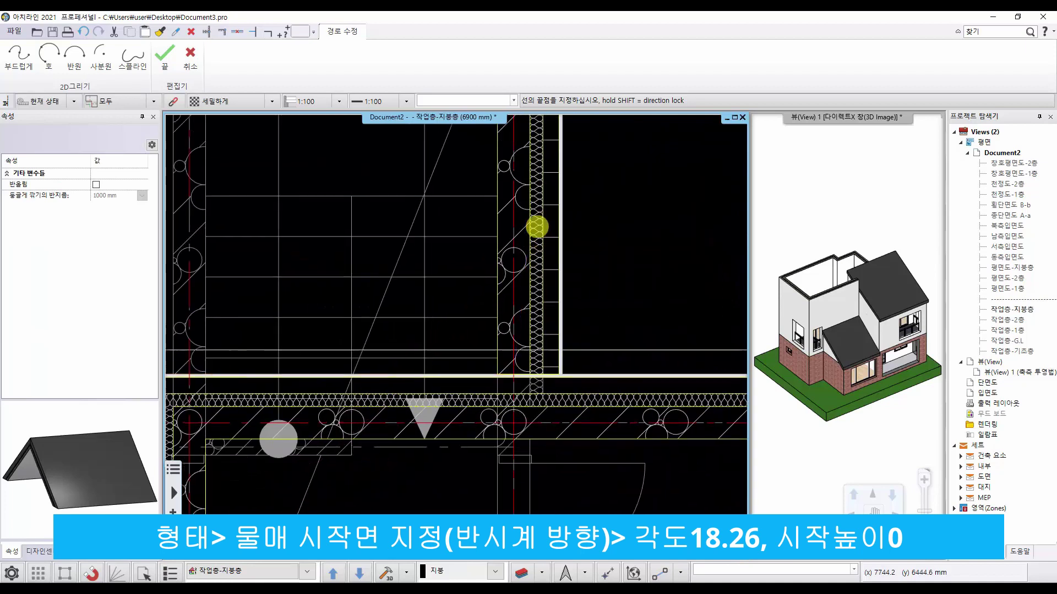
pyautogui.moveTo(533, 218); pyautogui.dragTo(549, 407, button='middle')
pyautogui.click(534, 231)
pyautogui.moveTo(248, 221); pyautogui.dragTo(437, 294, button='middle')
pyautogui.scroll(3, 448, 306)
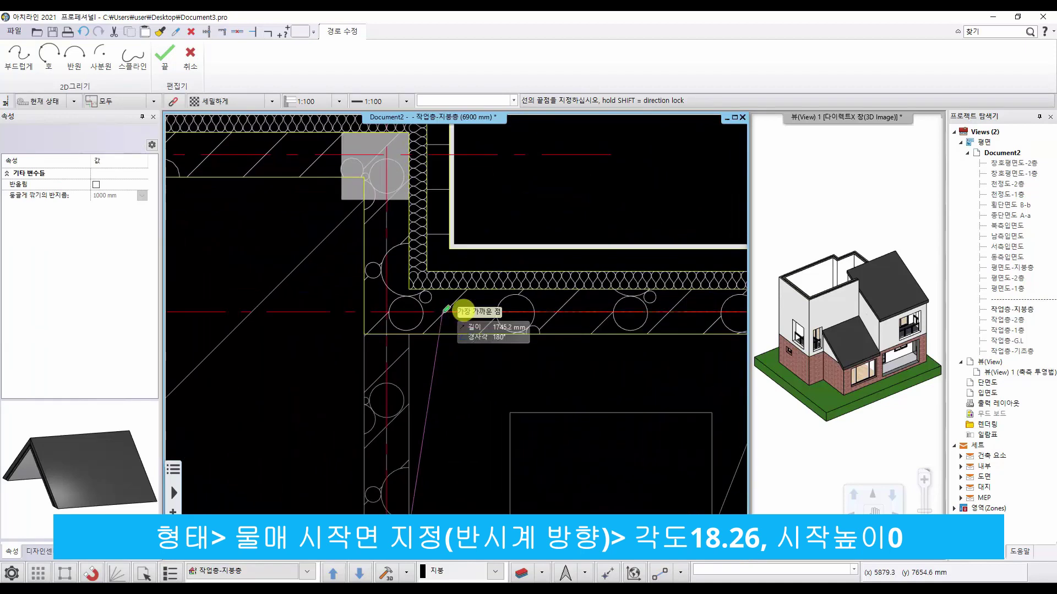
pyautogui.click(387, 320)
pyautogui.moveTo(390, 229); pyautogui.dragTo(482, 392, button='middle')
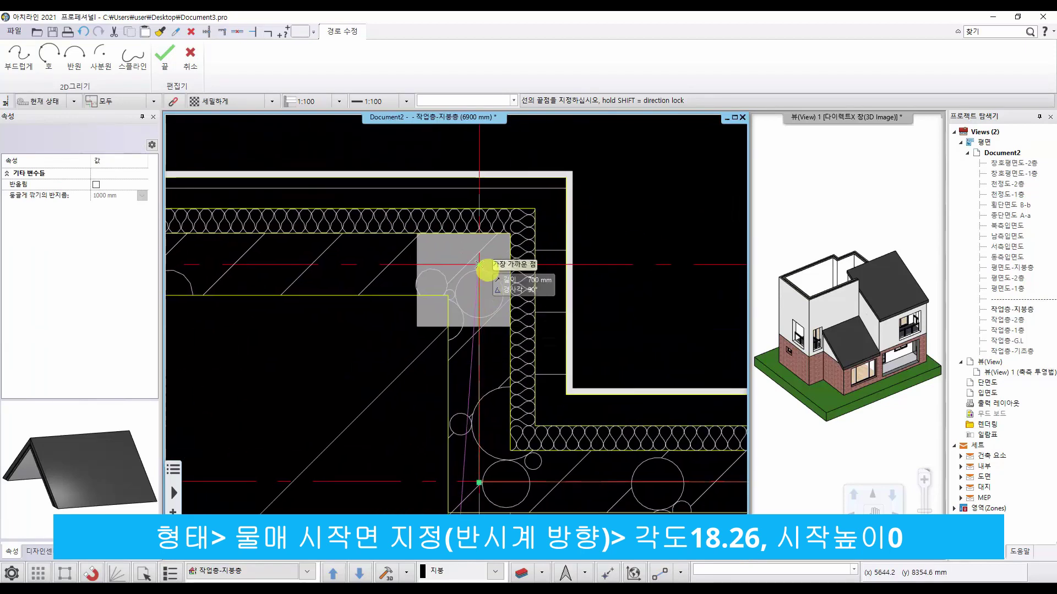
# Step: Complete the roof outline through the upper-left block's upper-left and lower-left wall-axis corners and close the polygon
pyautogui.scroll(-3, 398, 297)
pyautogui.moveTo(349, 334); pyautogui.dragTo(740, 404, button='middle')
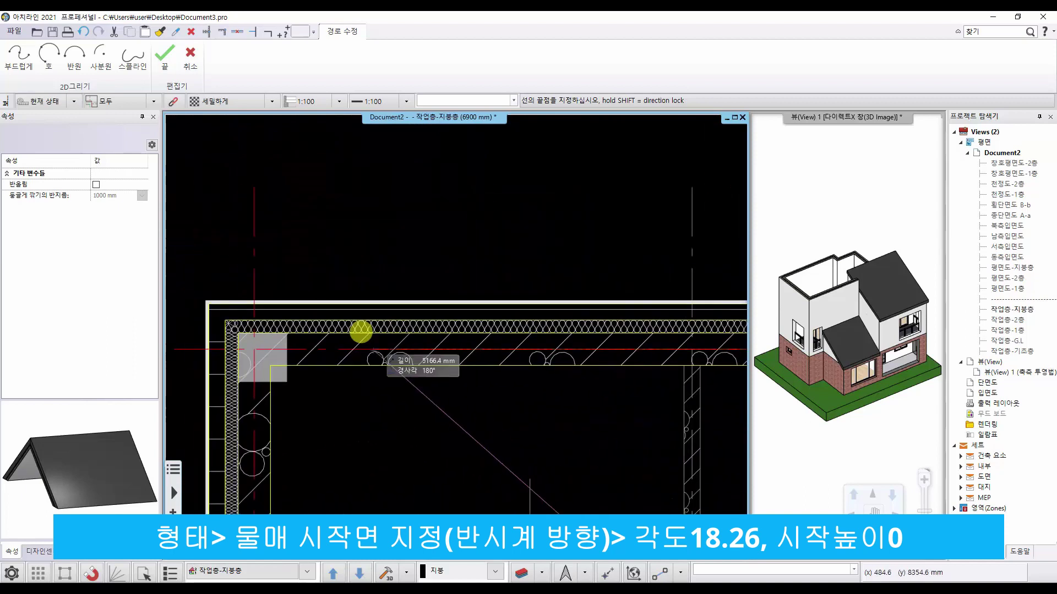
pyautogui.click(254, 350)
pyautogui.scroll(-5, 287, 366)
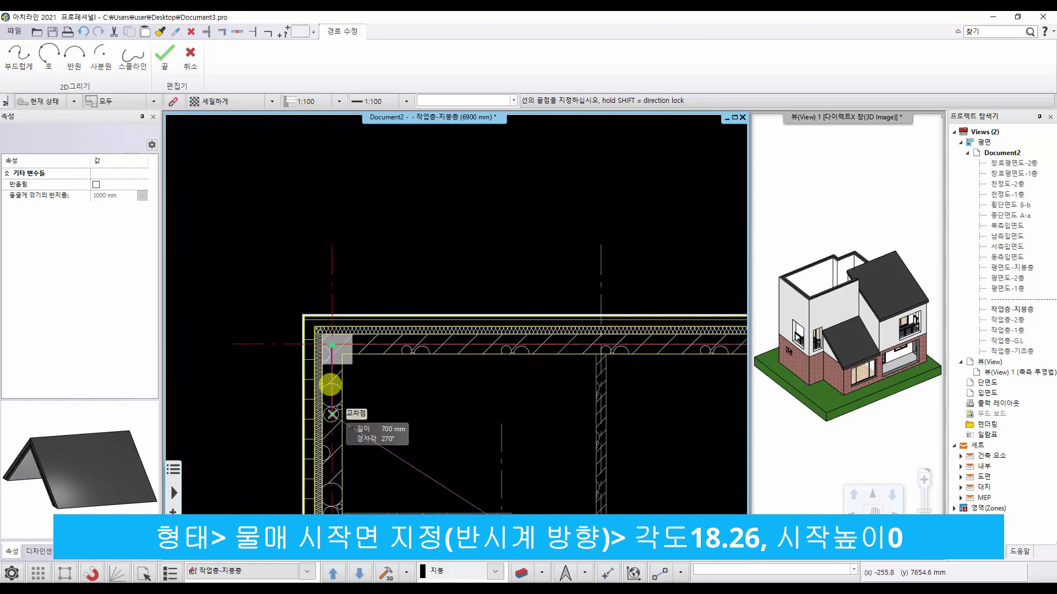
pyautogui.moveTo(389, 480); pyautogui.dragTo(383, 119, button='middle')
pyautogui.scroll(3, 352, 239)
pyautogui.scroll(2, 386, 309)
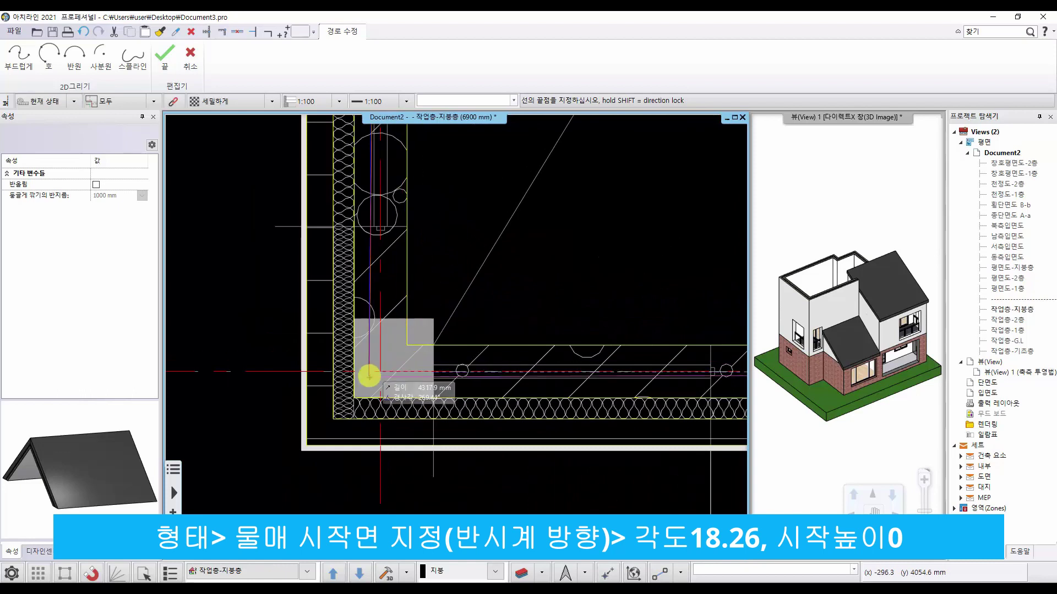
pyautogui.click(381, 372)
pyautogui.scroll(-3, 538, 348)
pyautogui.moveTo(715, 366); pyautogui.dragTo(455, 363, button='middle')
pyautogui.press('Return')
pyautogui.scroll(-5, 446, 207)
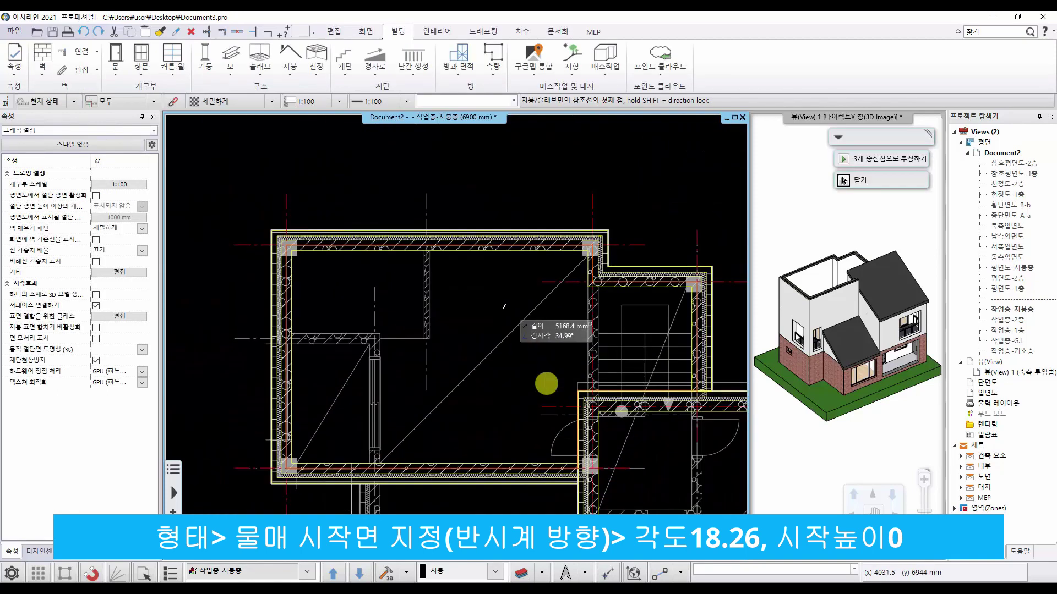
pyautogui.scroll(1, 451, 245)
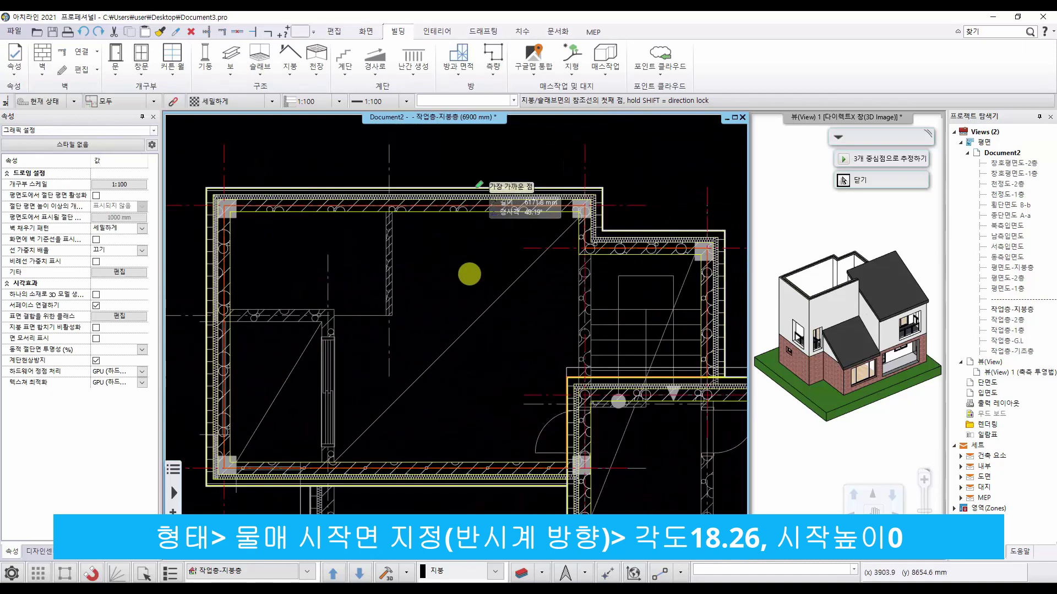
# Step: Set the roof slope to start along the upper-left block's upper wall axis, with an 18.26° angle and 0 mm start height
pyautogui.scroll(2, 441, 229)
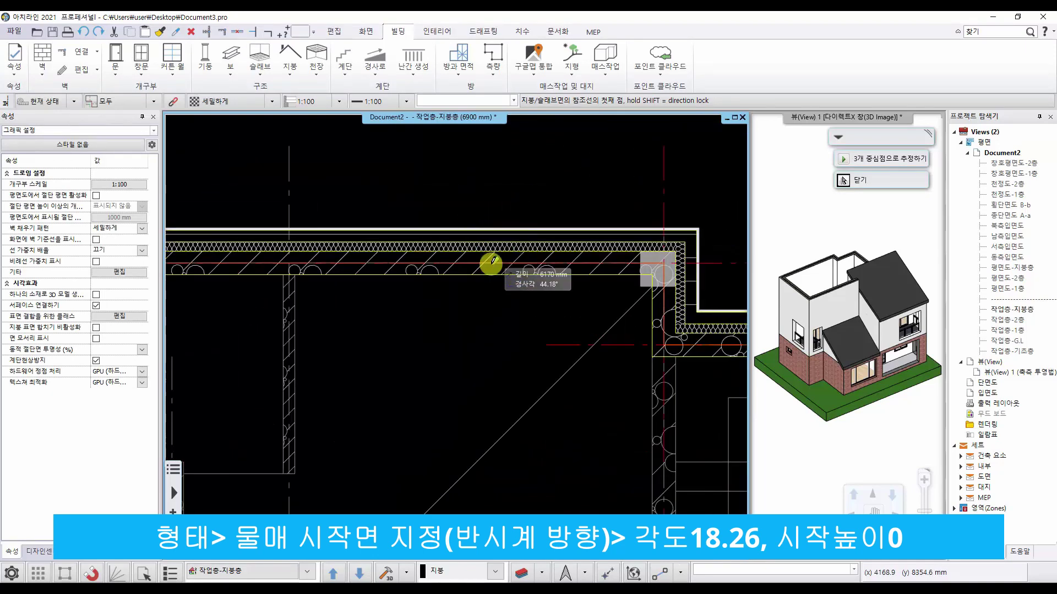
pyautogui.click(490, 263)
pyautogui.click(267, 264)
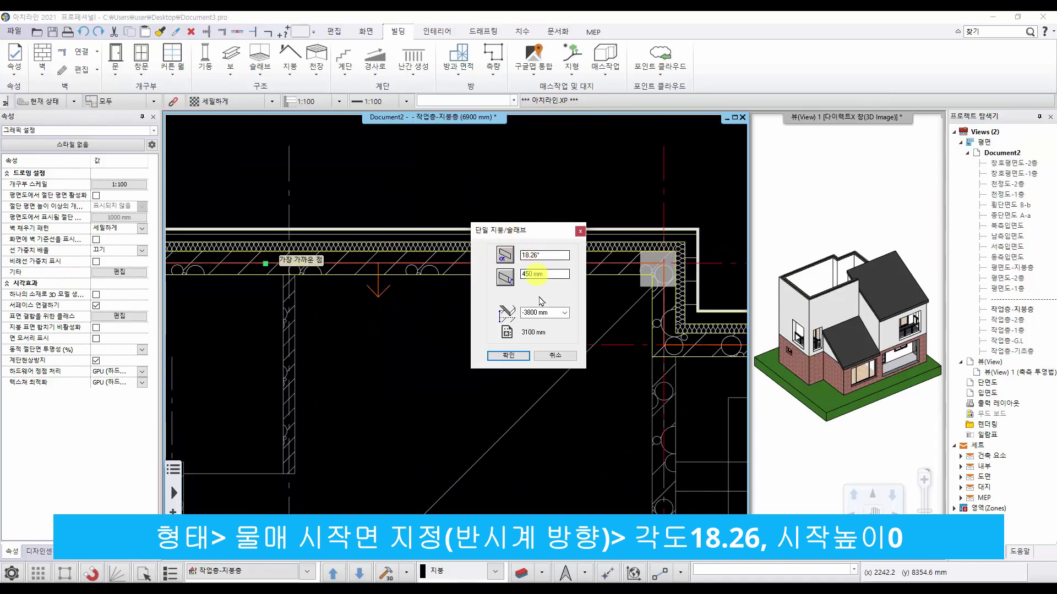
pyautogui.click(513, 359)
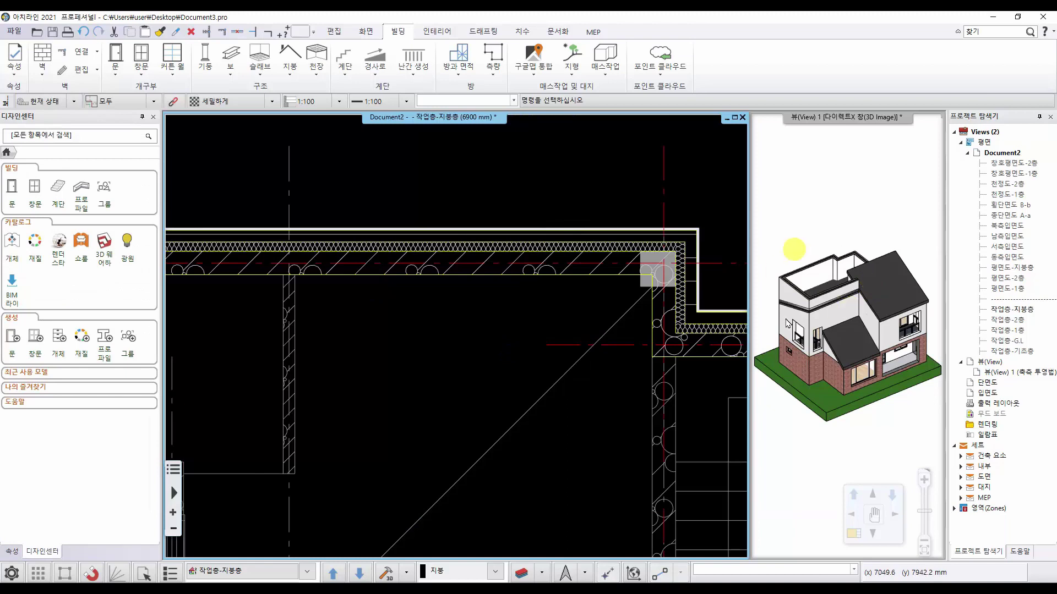
# Step: Select the new sloped roof and offset its vertical eave edge beside the lower-right block to that block's outer left wall face
pyautogui.scroll(-4, 511, 237)
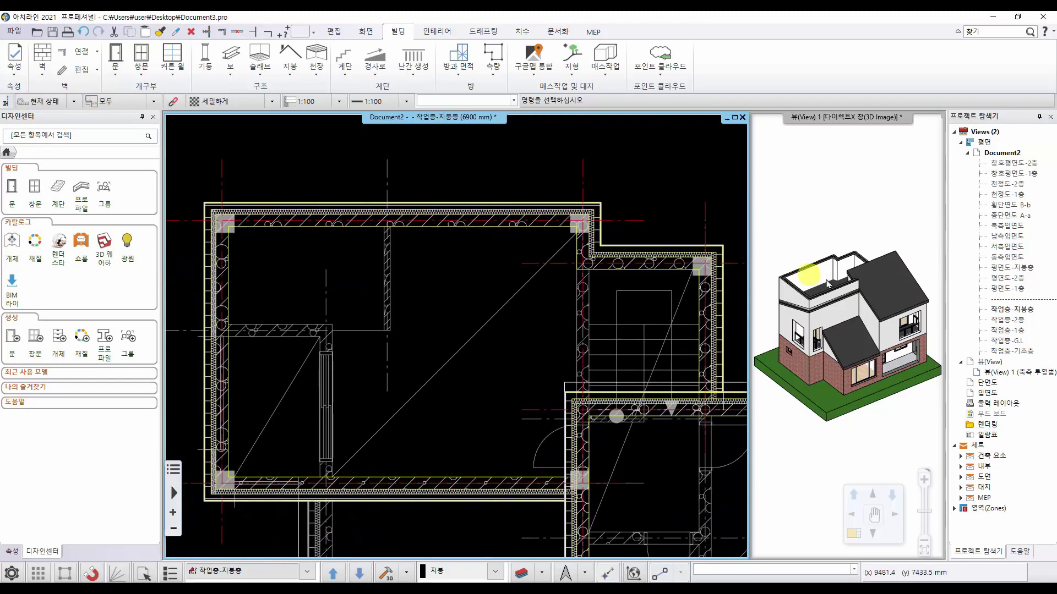
pyautogui.click(825, 294)
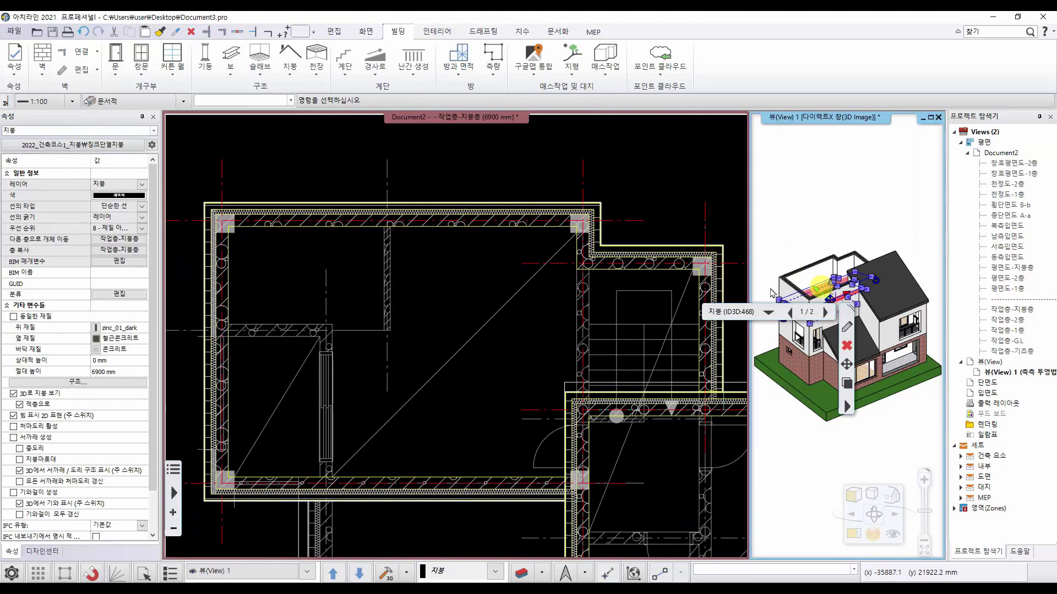
pyautogui.click(408, 297)
pyautogui.moveTo(568, 349); pyautogui.dragTo(565, 336, button='middle')
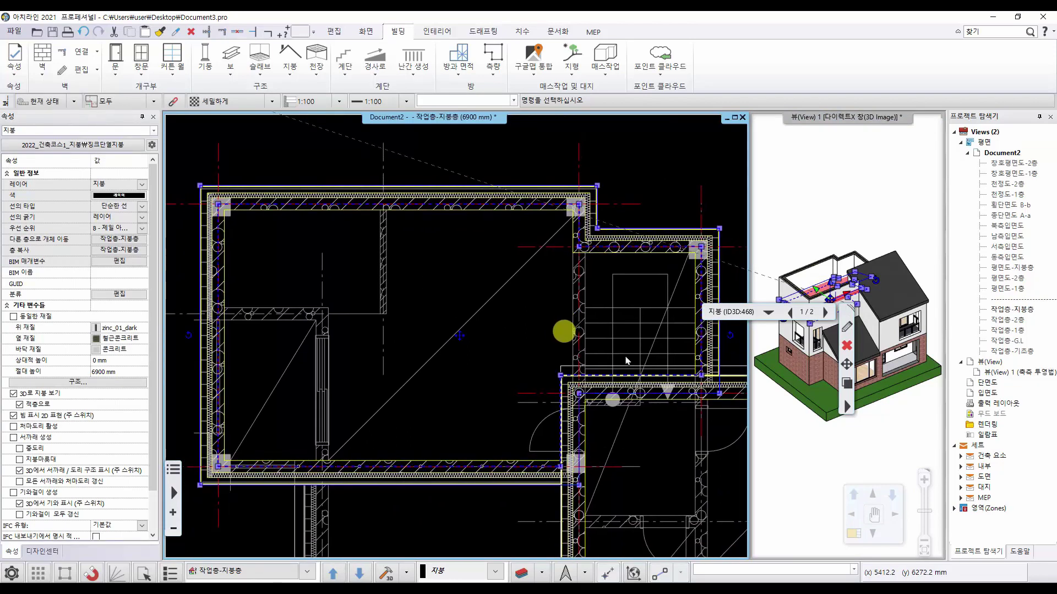
pyautogui.moveTo(631, 250); pyautogui.dragTo(625, 238, button='middle')
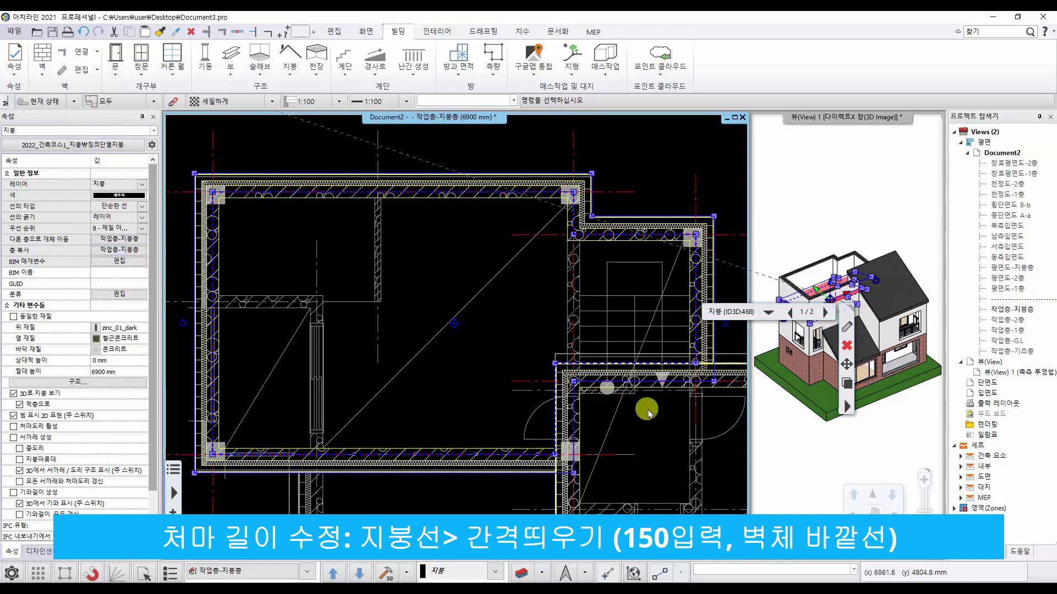
pyautogui.moveTo(648, 414); pyautogui.dragTo(573, 367, button='middle')
pyautogui.scroll(5, 542, 317)
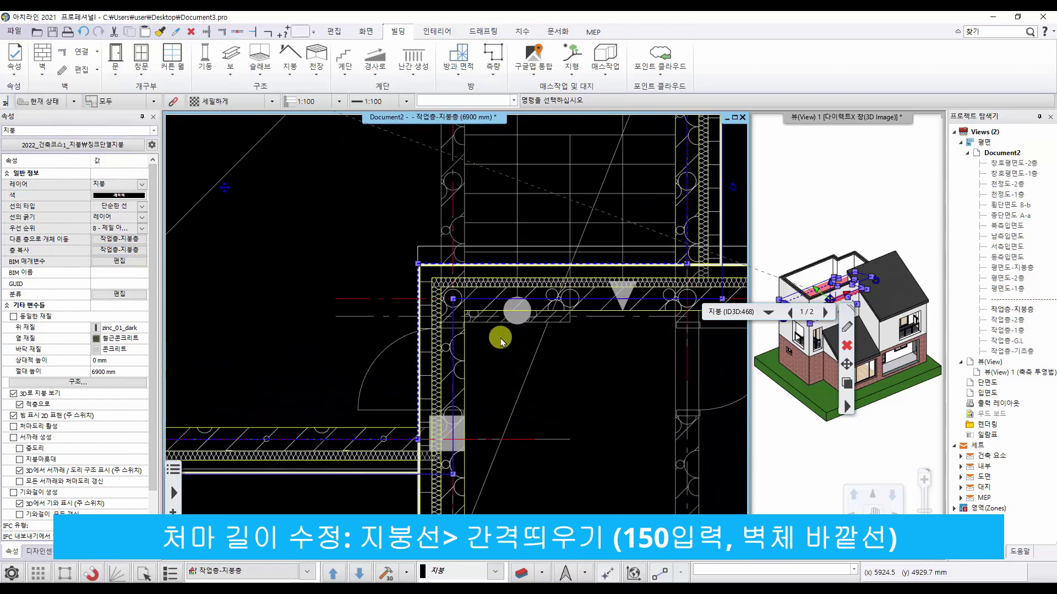
pyautogui.click(432, 305)
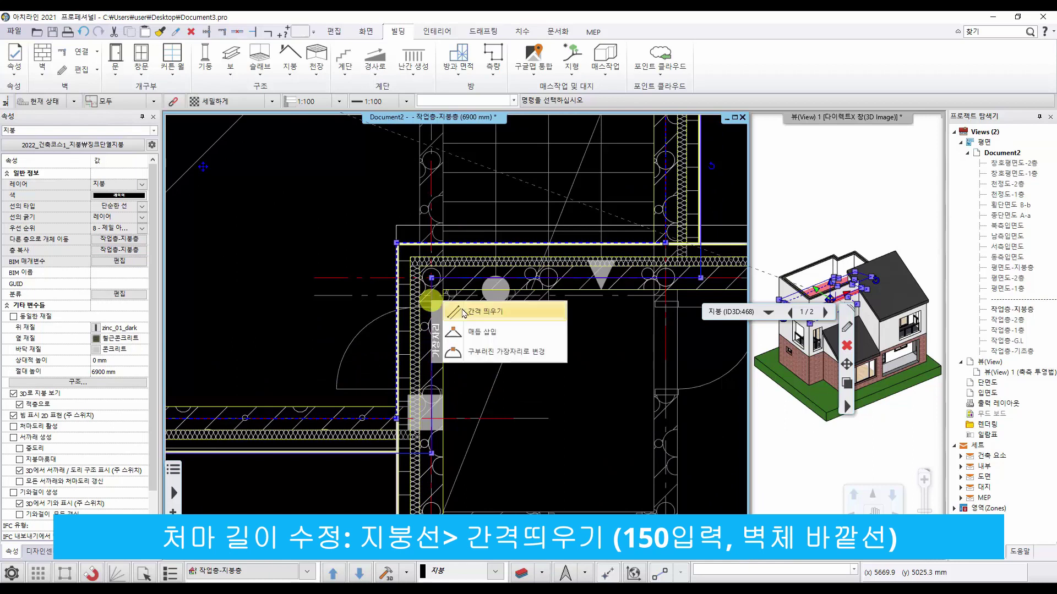
pyautogui.click(452, 304)
pyautogui.click(395, 276)
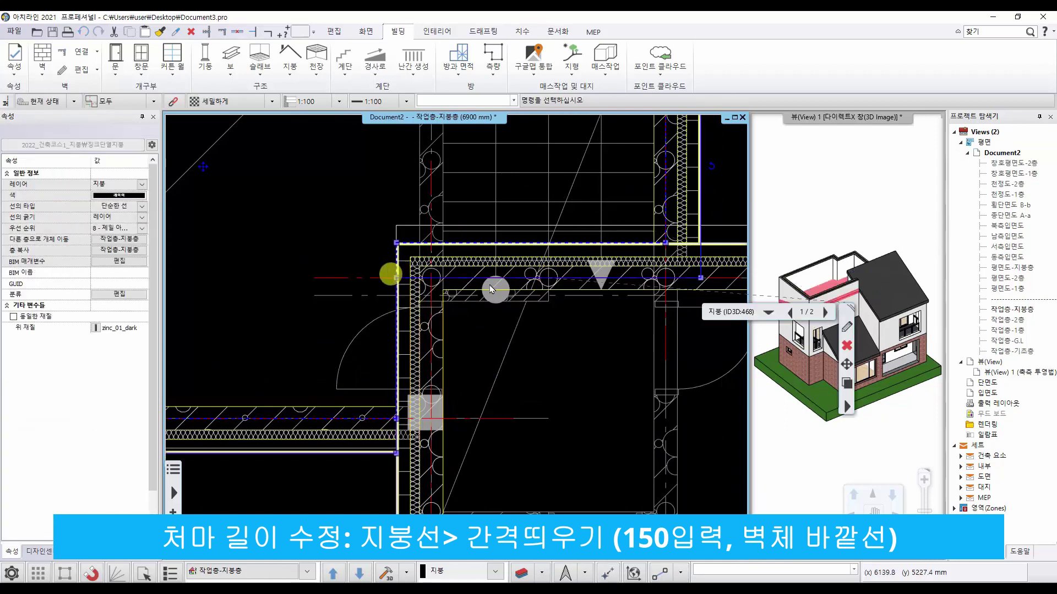
# Step: Offset the roof's horizontal eave edge between the stair and lower-right blocks to the lower-right block's outer upper wall face
pyautogui.click(468, 278)
pyautogui.click(488, 287)
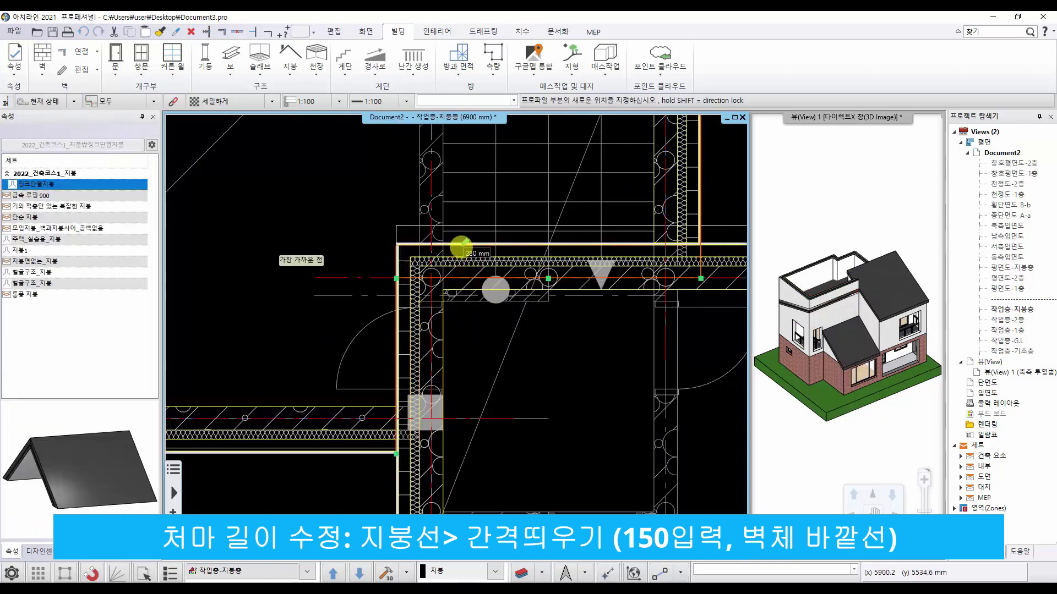
pyautogui.click(463, 243)
# Step: Offset the roof's right and upper eave edges around the stair block outward by 150 mm each
pyautogui.moveTo(567, 236); pyautogui.dragTo(514, 382, button='middle')
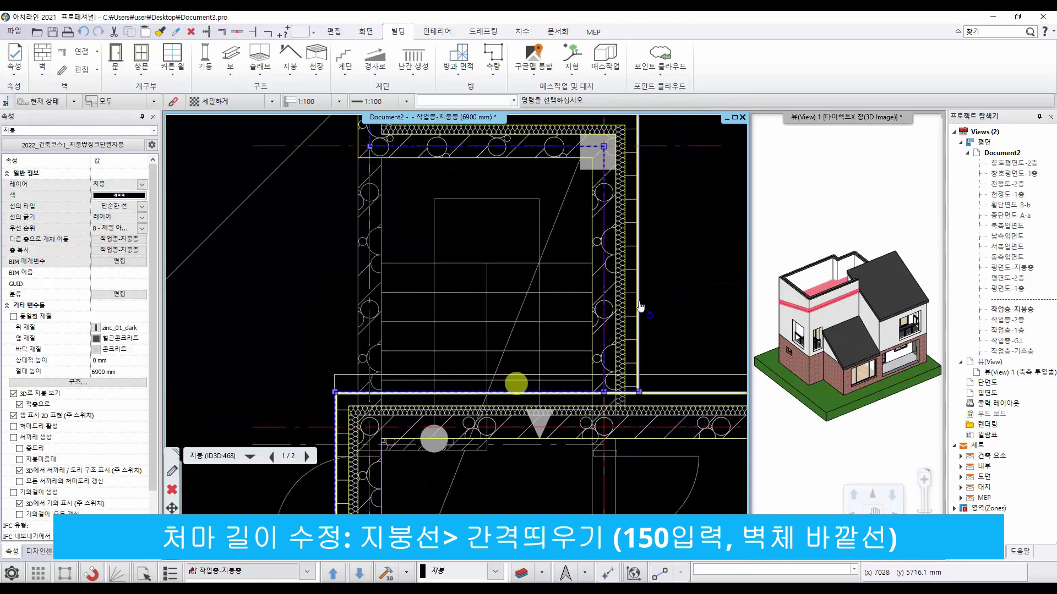
pyautogui.click(639, 255)
pyautogui.click(660, 259)
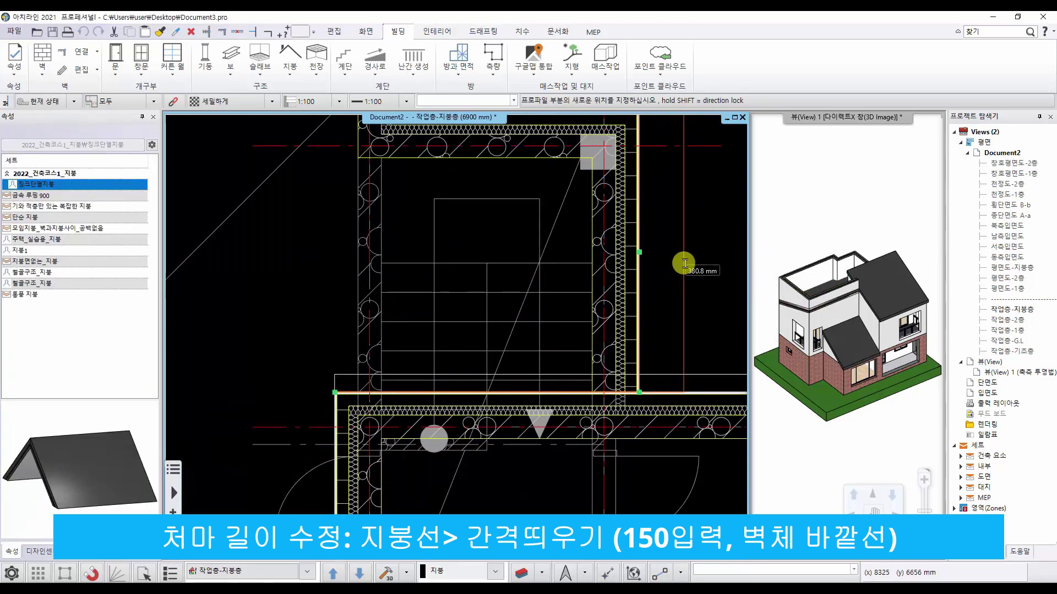
pyautogui.click(682, 262)
pyautogui.moveTo(681, 262); pyautogui.dragTo(614, 354, button='middle')
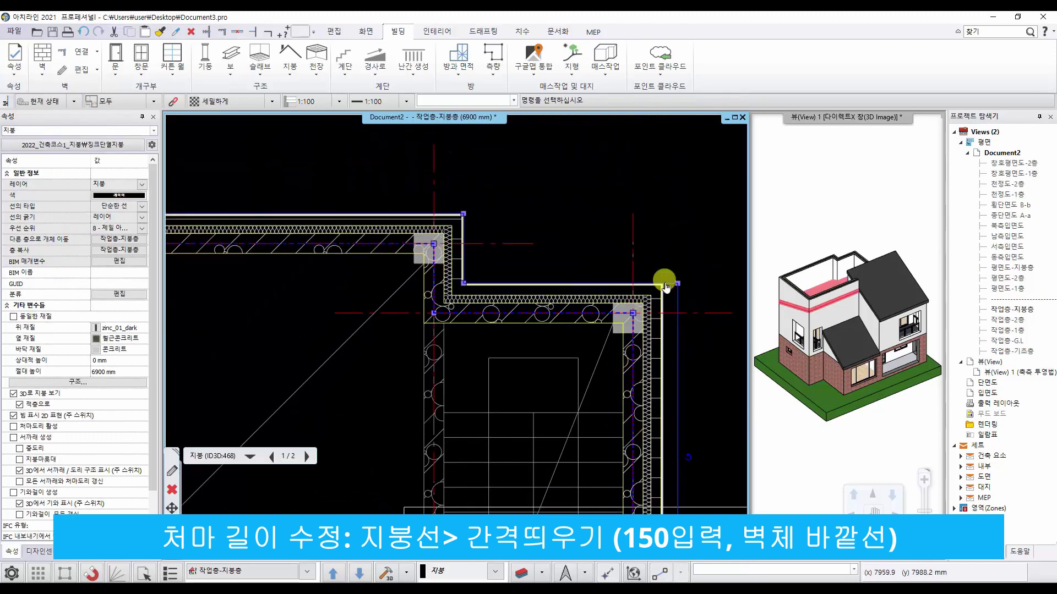
pyautogui.click(665, 286)
pyautogui.click(686, 287)
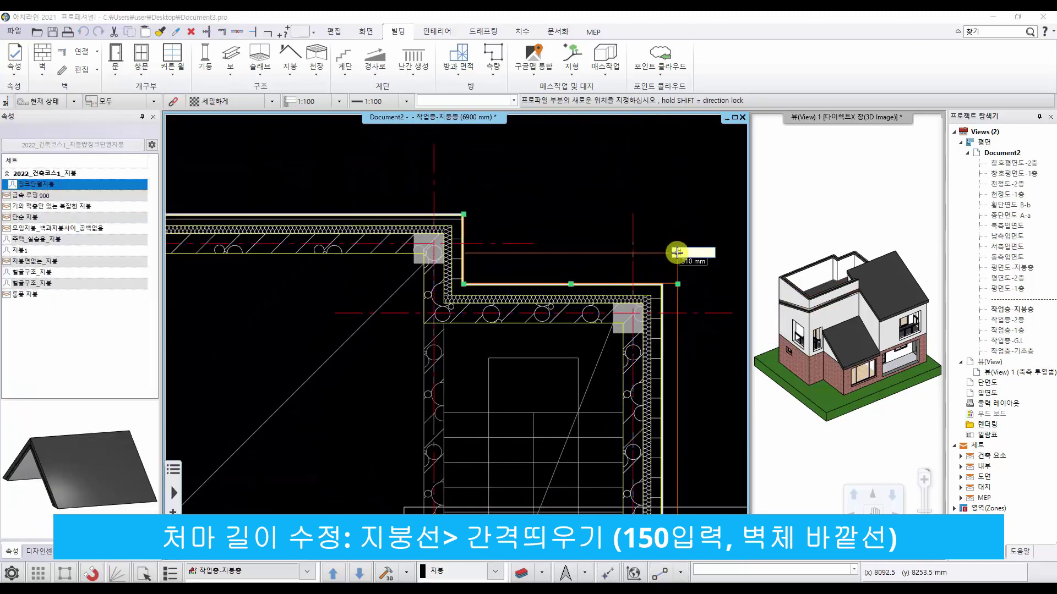
pyautogui.write('150')
pyautogui.press('Return')
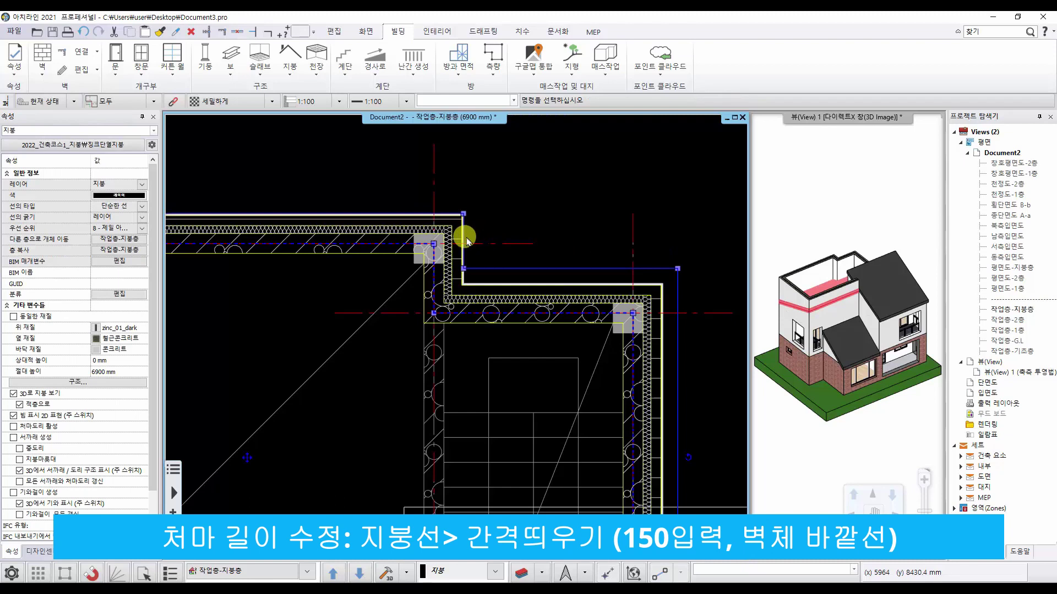
# Step: Offset the upper-left block's short right eave edge and its long upper eave edge outward by 150 mm each
pyautogui.click(465, 241)
pyautogui.click(510, 237)
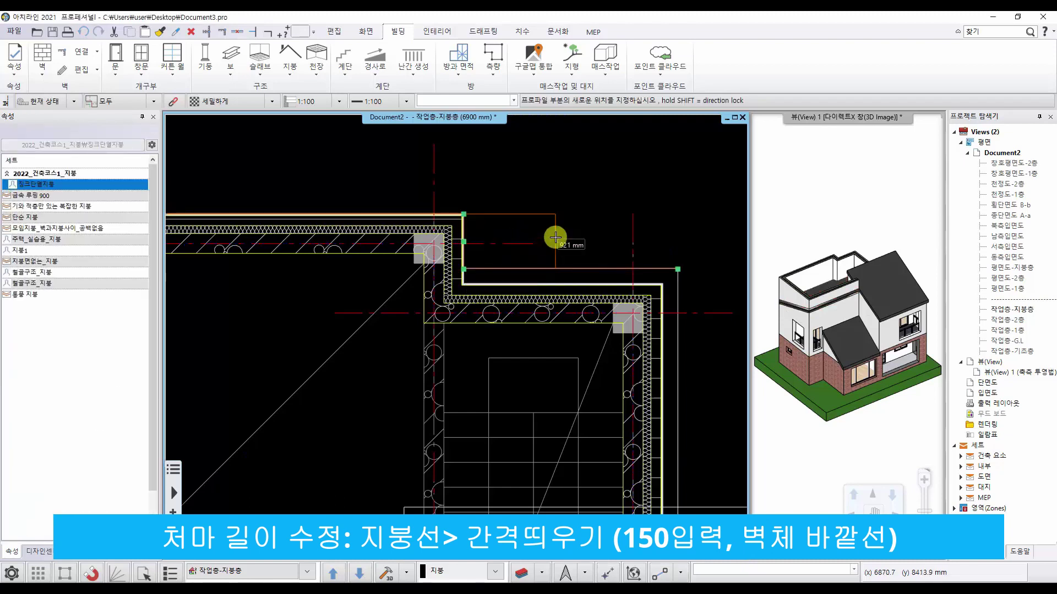
pyautogui.click(478, 227)
pyautogui.click(467, 219)
pyautogui.click(488, 165)
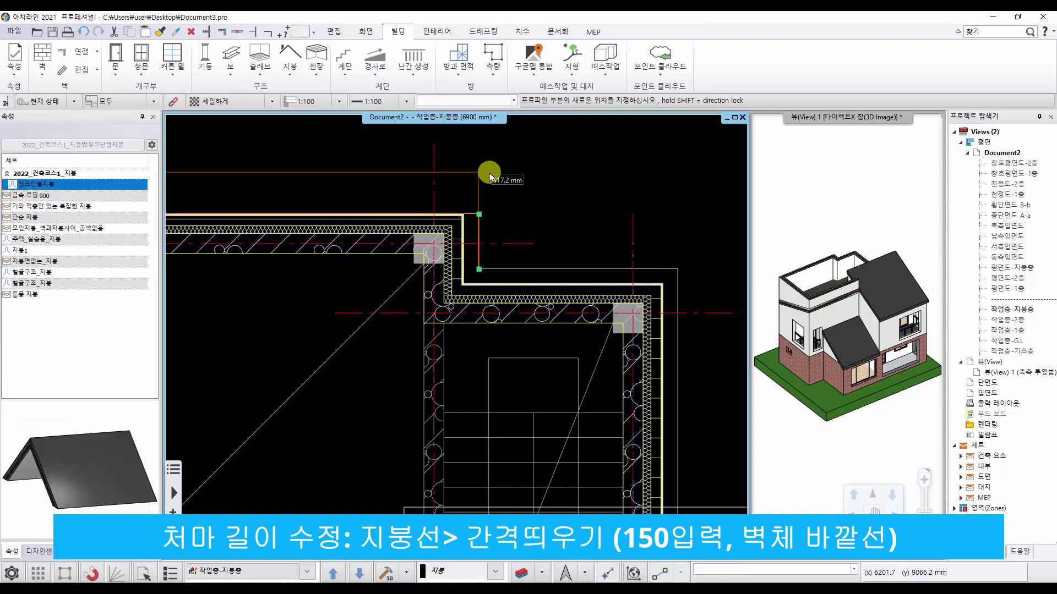
pyautogui.write('150')
pyautogui.press('Return')
# Step: Offset the left eave edge of the roof over the upper-left block outward by 150 mm
pyautogui.scroll(-4, 485, 300)
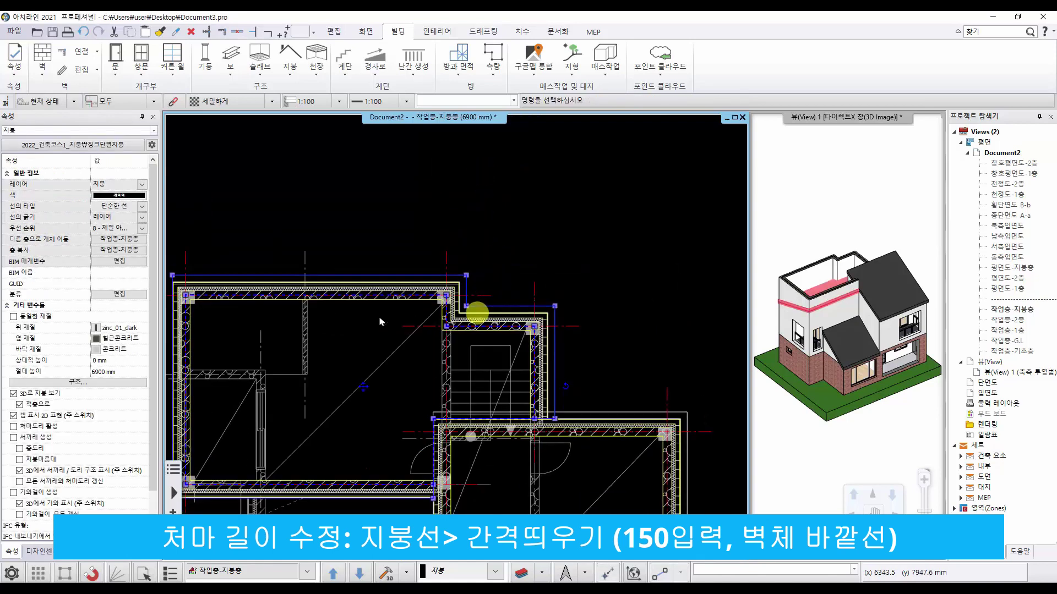
pyautogui.moveTo(248, 308); pyautogui.dragTo(435, 217, button='middle')
pyautogui.scroll(3, 243, 283)
pyautogui.click(490, 149)
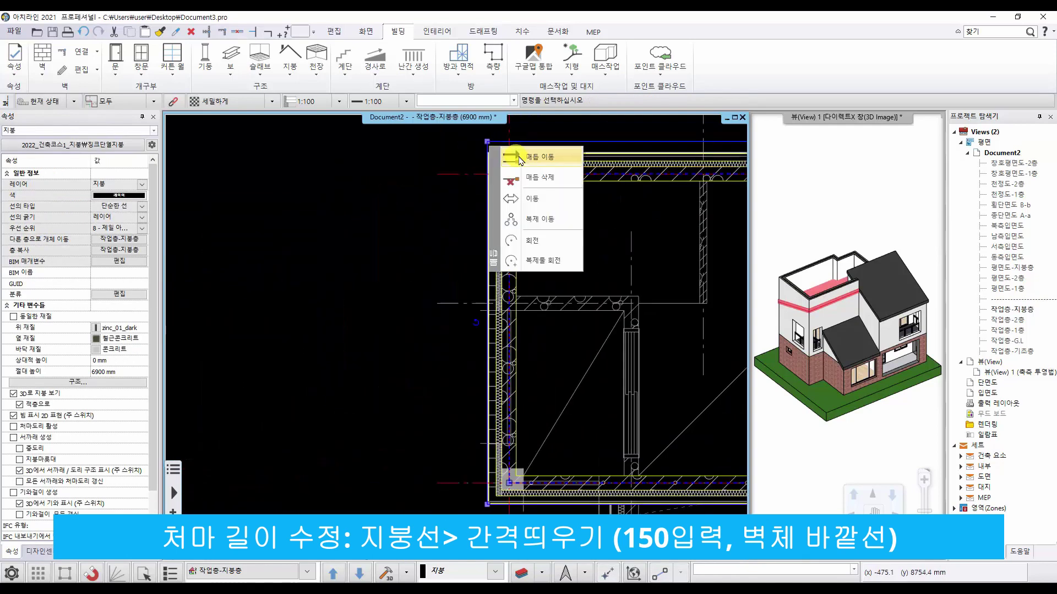
pyautogui.click(484, 281)
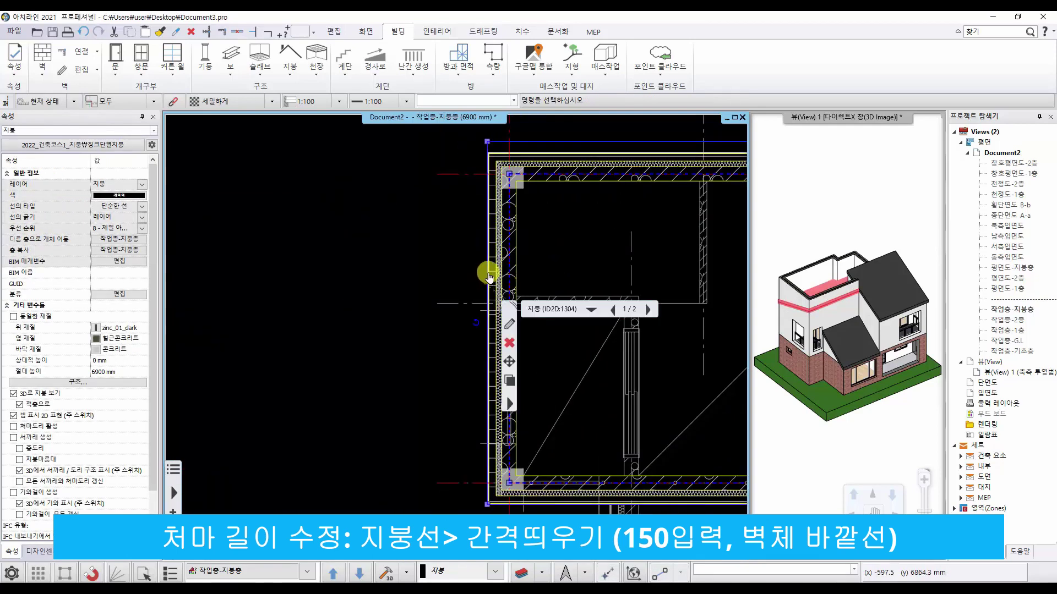
pyautogui.click(489, 275)
pyautogui.click(492, 278)
pyautogui.write('15')
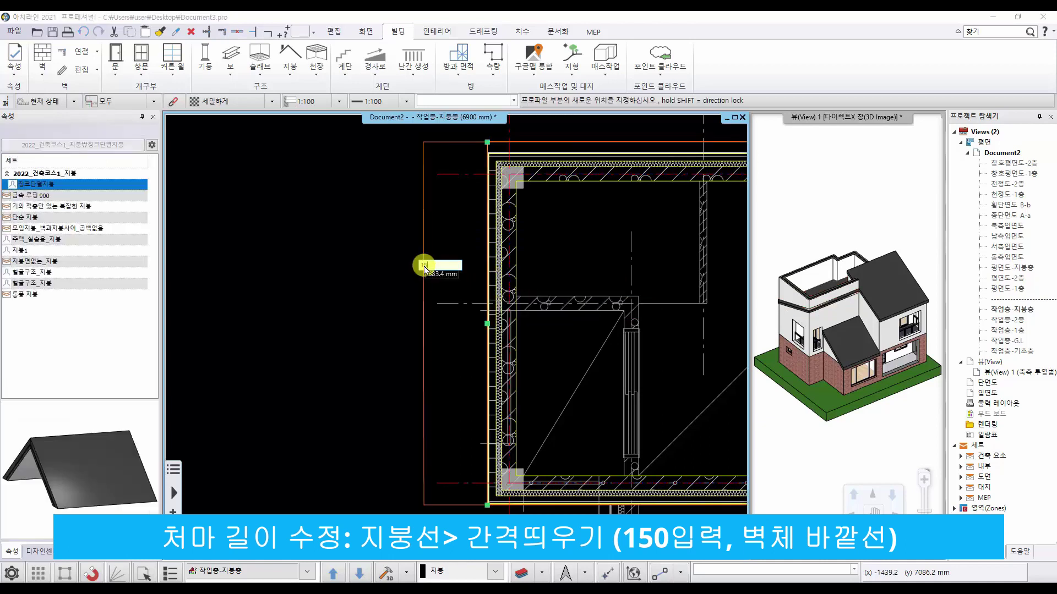
pyautogui.write('0')
pyautogui.press('Return')
# Step: Offset the lower eave edge of the roof over the upper-left block outward by 150 mm and deselect the roof
pyautogui.click(551, 504)
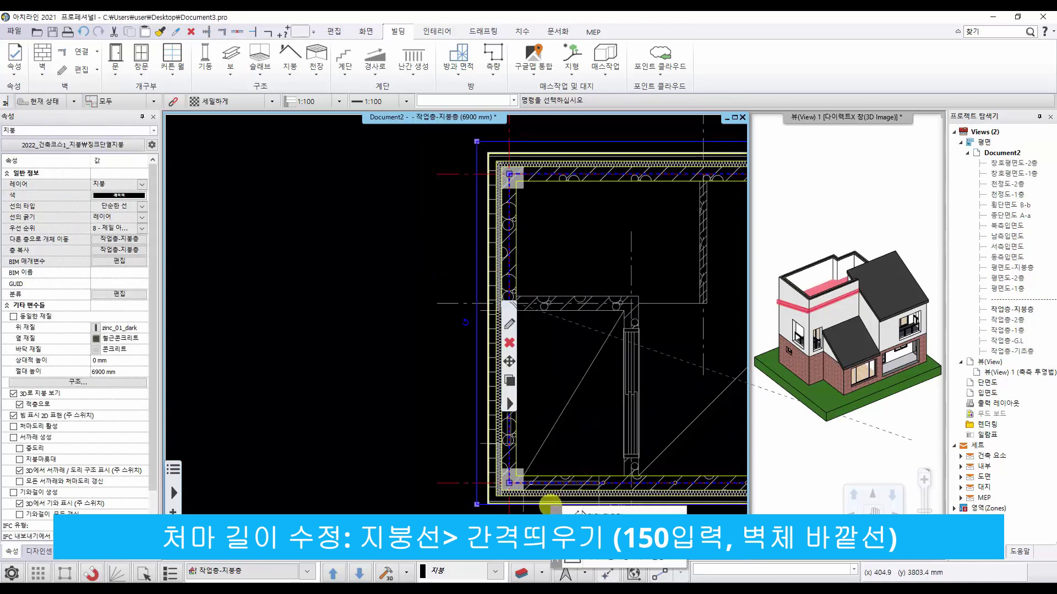
pyautogui.click(554, 508)
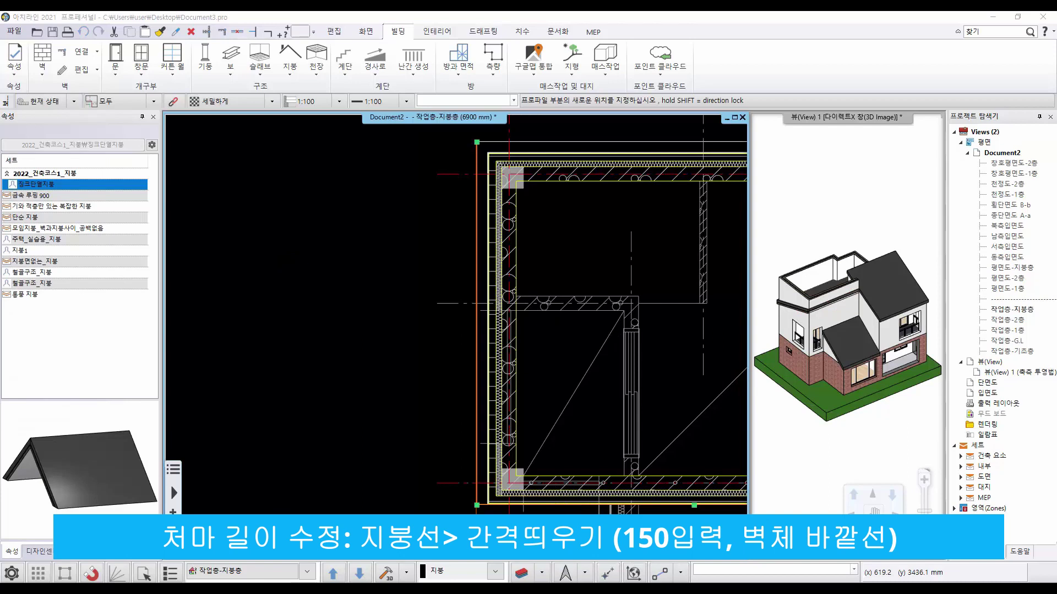
pyautogui.press('Return')
pyautogui.scroll(-3, 568, 503)
pyautogui.moveTo(602, 409); pyautogui.dragTo(469, 420, button='middle')
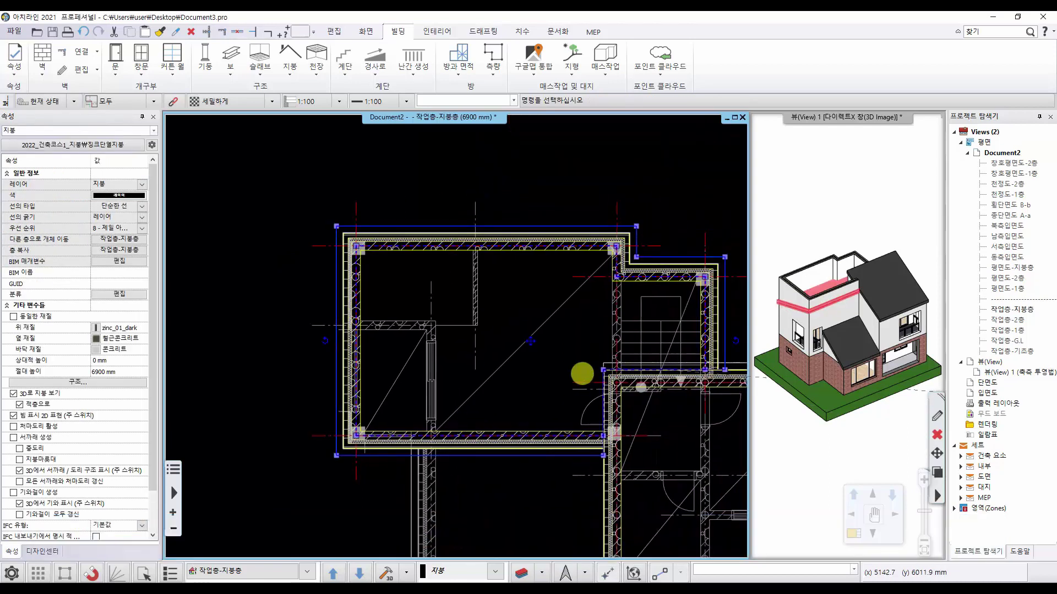
pyautogui.moveTo(582, 374); pyautogui.dragTo(575, 361, button='middle')
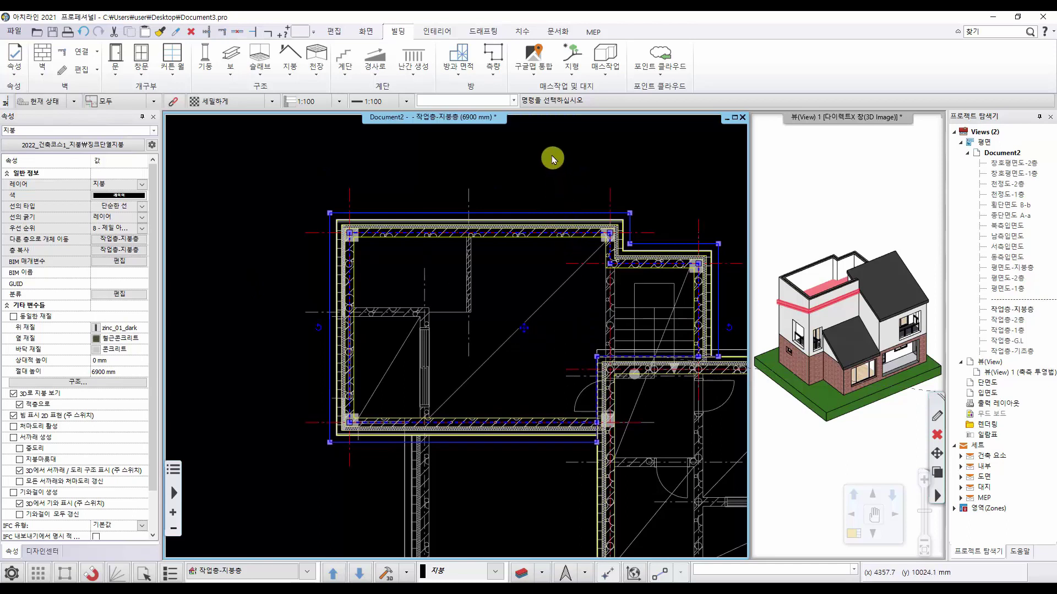
pyautogui.click(538, 165)
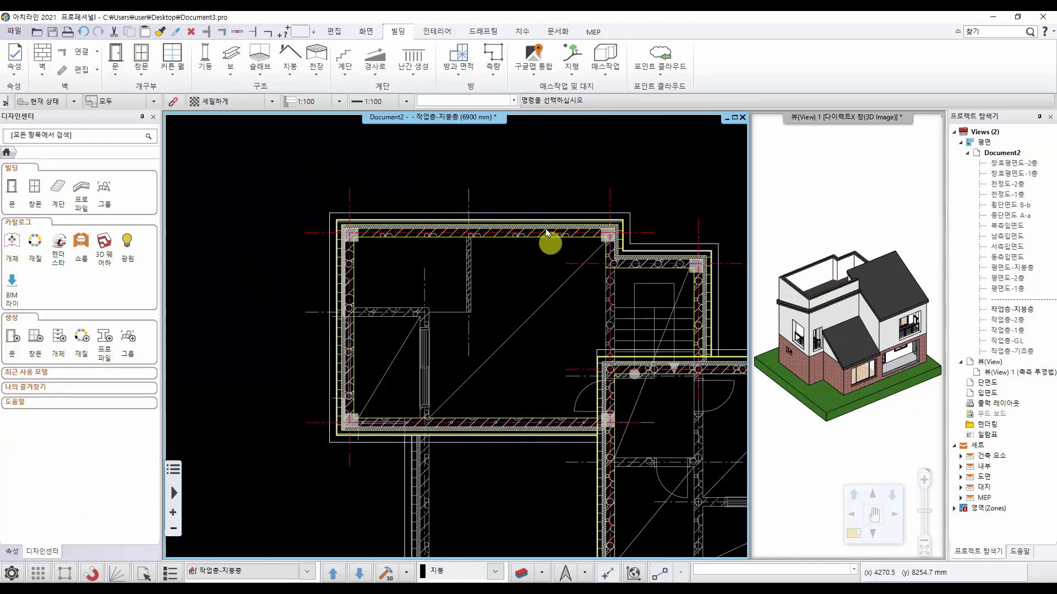
# Step: Edit the roof's layers (적층 편집) and offset the entire outline of layer 3 inward by 750 mm
pyautogui.rightClick(535, 216)
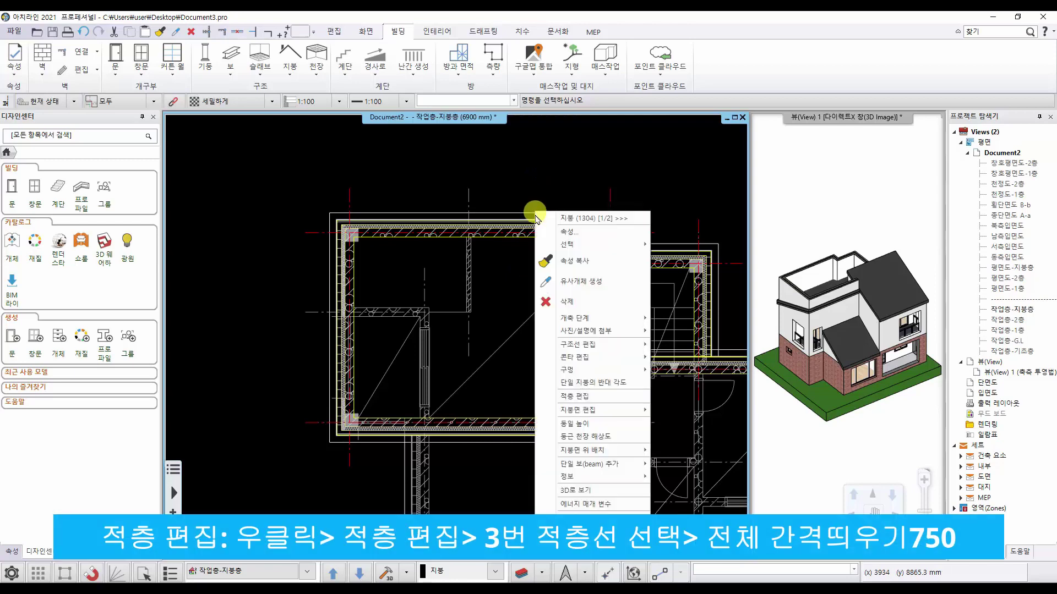
pyautogui.click(600, 396)
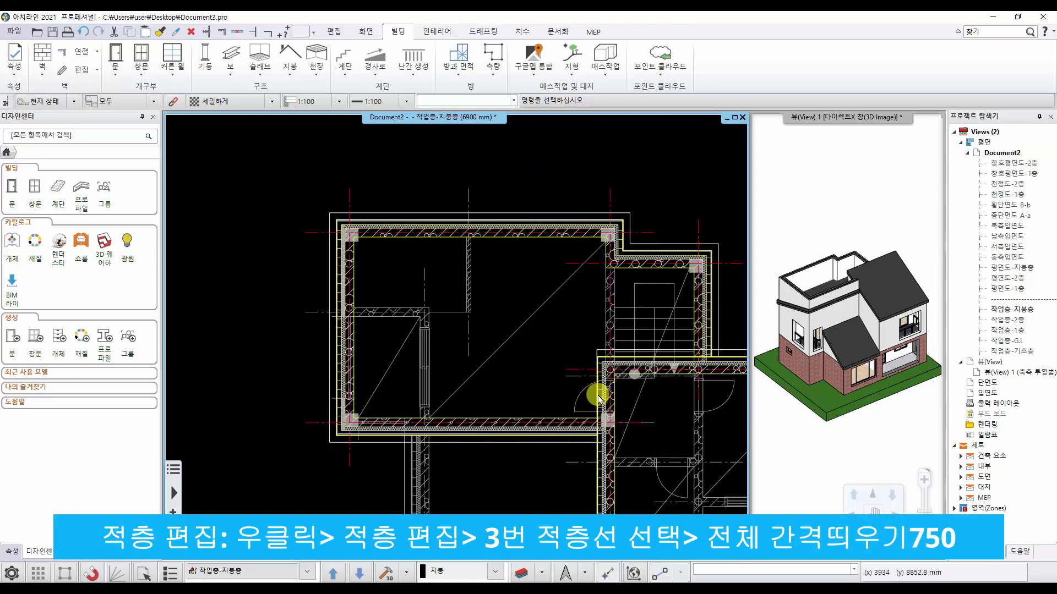
pyautogui.rightClick(514, 219)
pyautogui.click(559, 238)
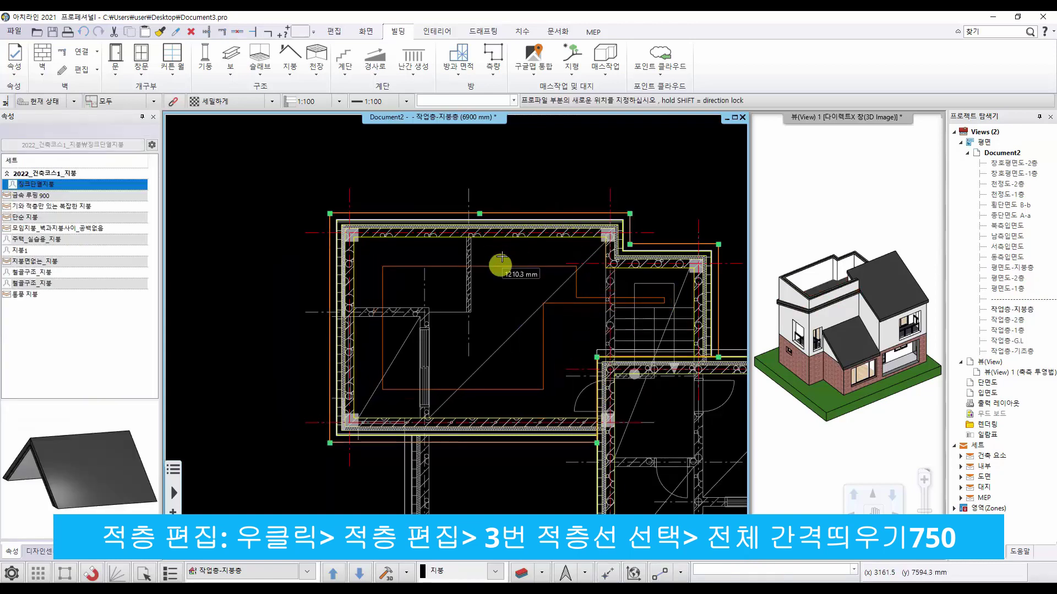
pyautogui.write('7')
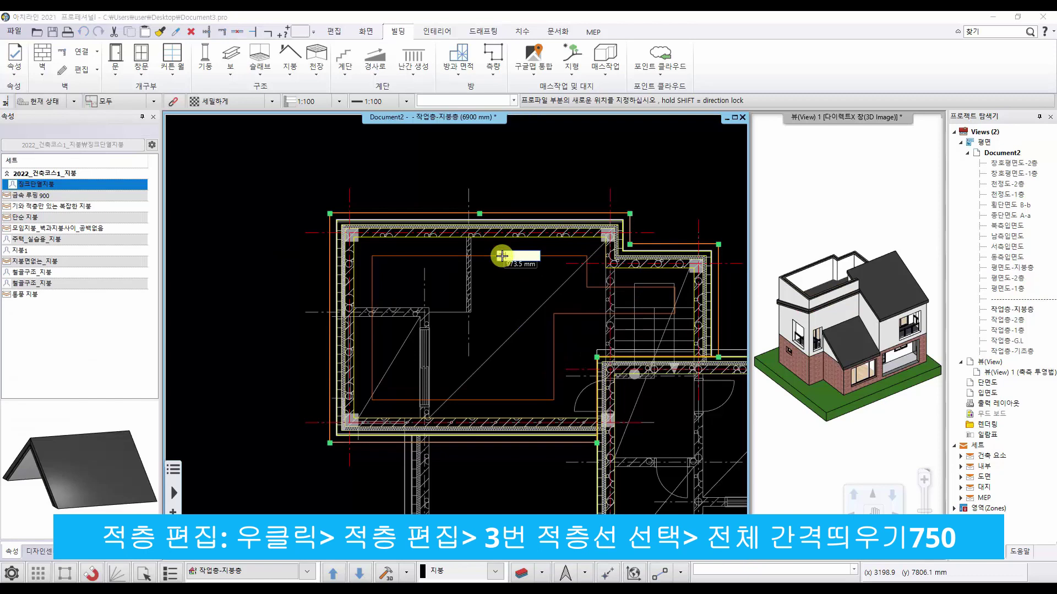
pyautogui.press('Return')
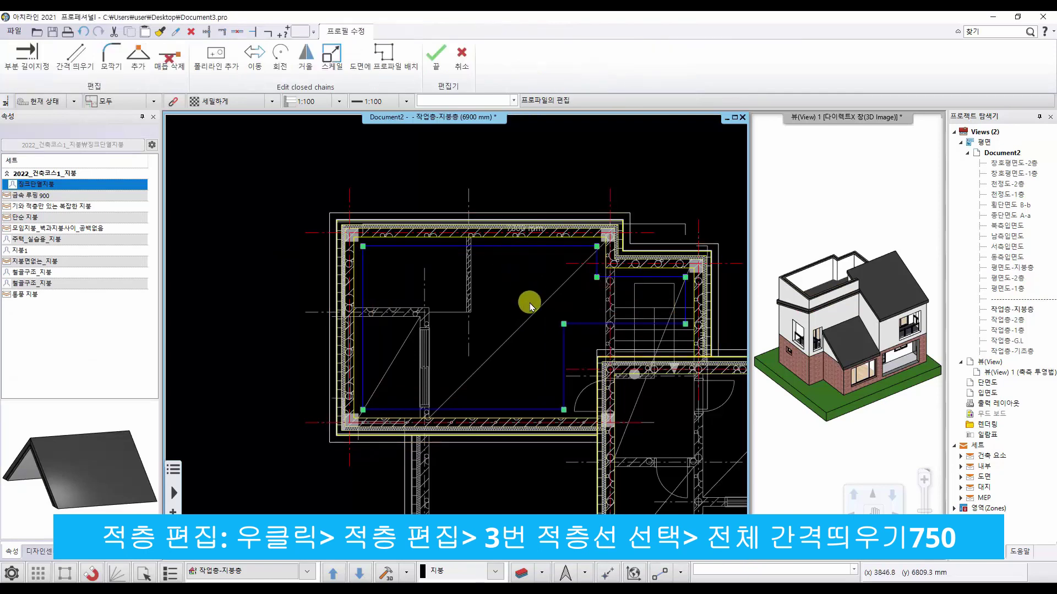
# Step: Offset the two inner-corner edges of layer 3's outline to the outer wall line of the adjoining block and finish the profile edit
pyautogui.click(629, 326)
pyautogui.click(667, 333)
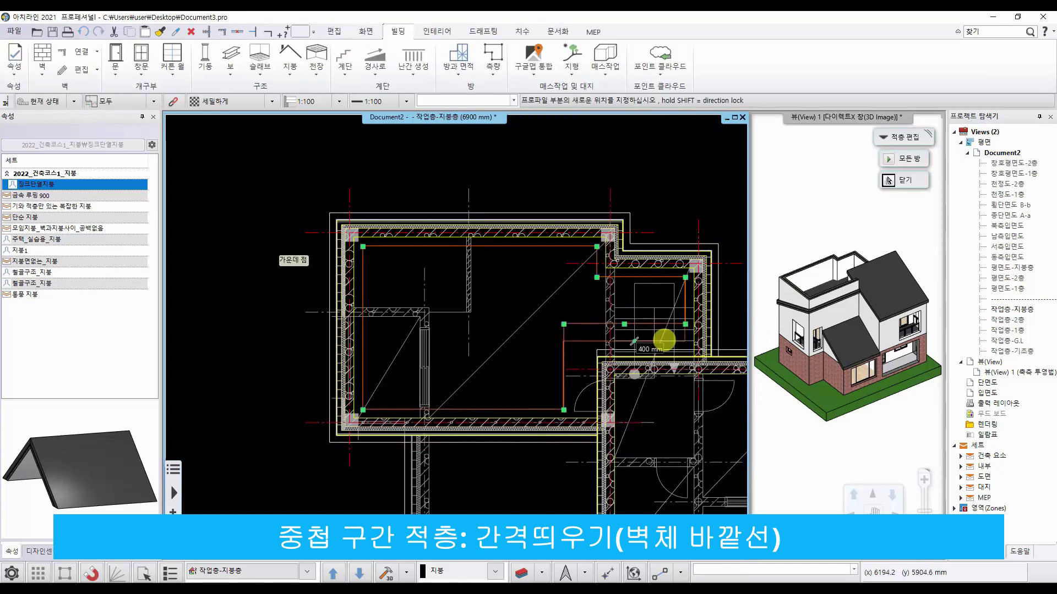
pyautogui.scroll(5, 609, 354)
pyautogui.click(376, 343)
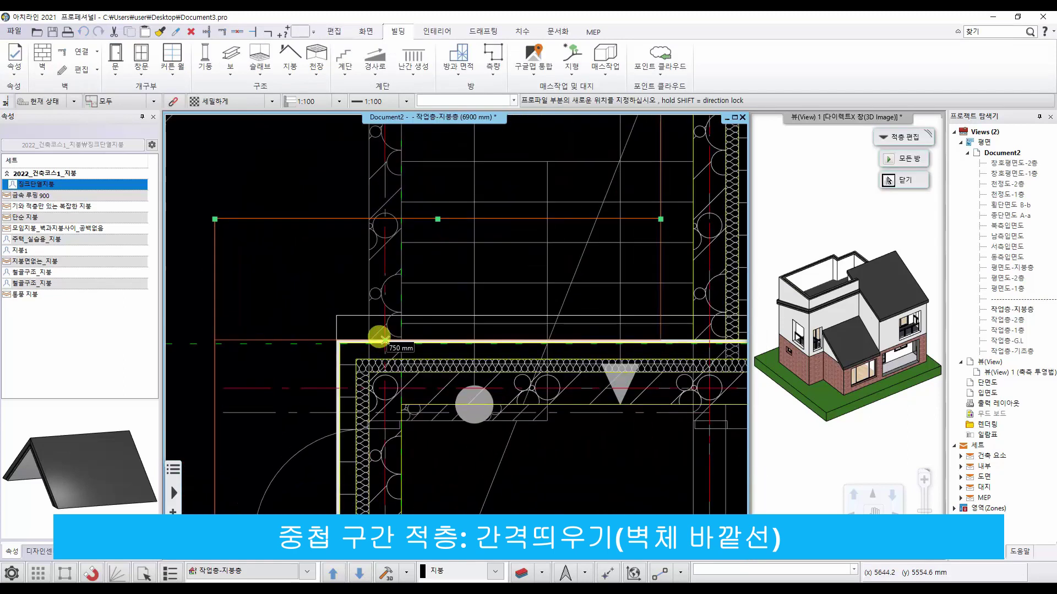
pyautogui.click(215, 373)
pyautogui.click(256, 380)
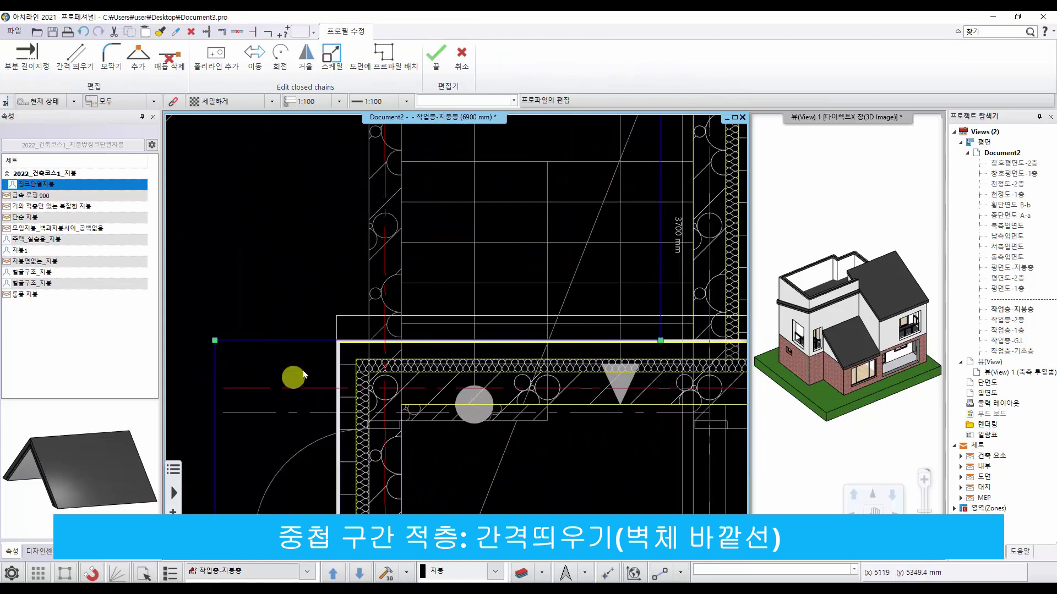
pyautogui.click(331, 355)
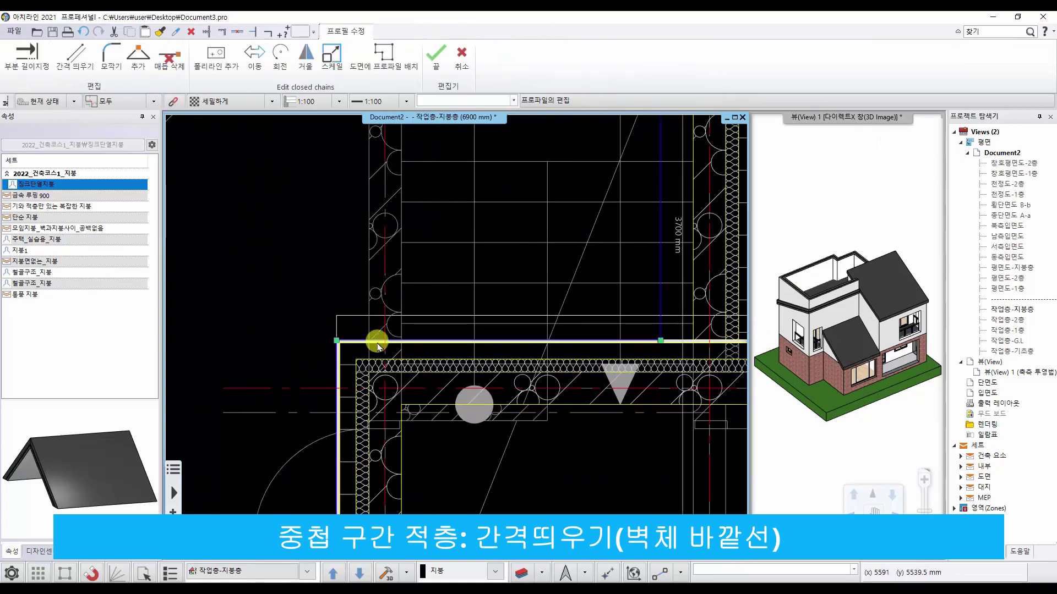
pyautogui.scroll(-4, 380, 344)
pyautogui.moveTo(351, 317); pyautogui.dragTo(479, 356, button='middle')
pyautogui.scroll(-1, 470, 353)
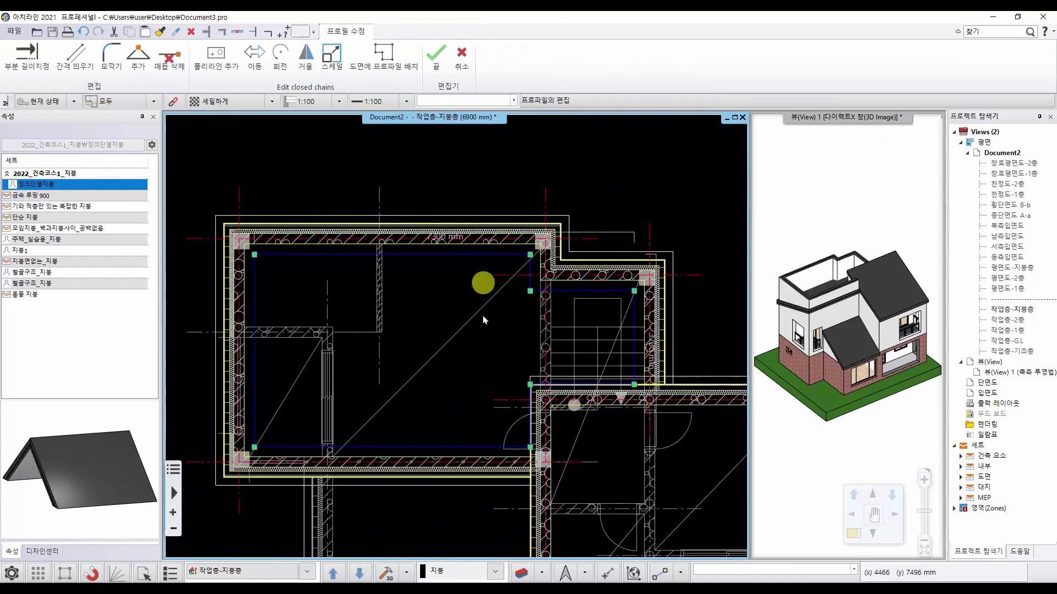
pyautogui.press('Return')
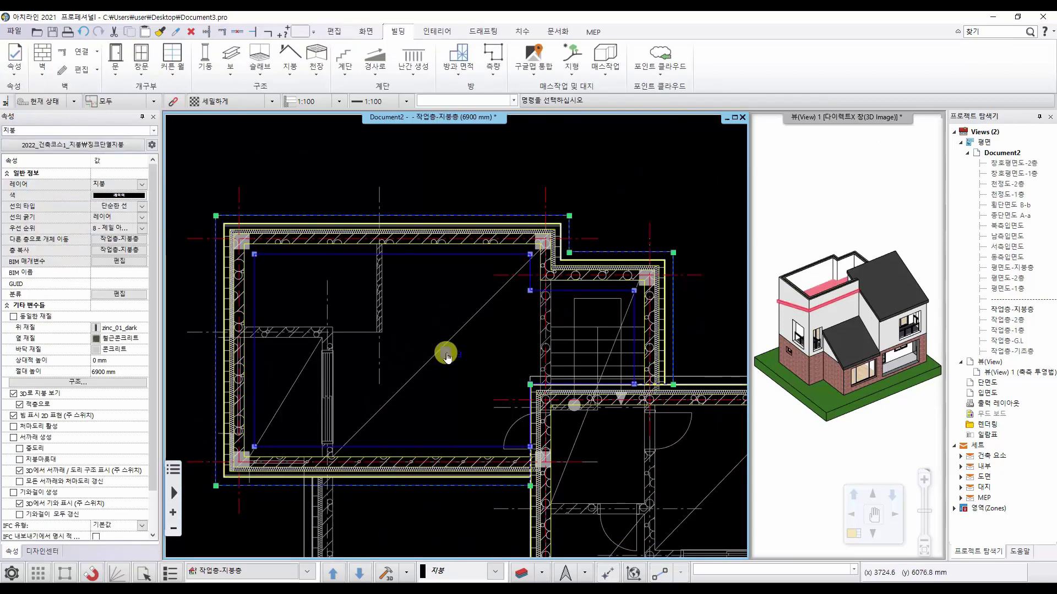
# Step: Edit layer 2 of the same roof and offset its entire outline inward by 750 mm
pyautogui.click(446, 353)
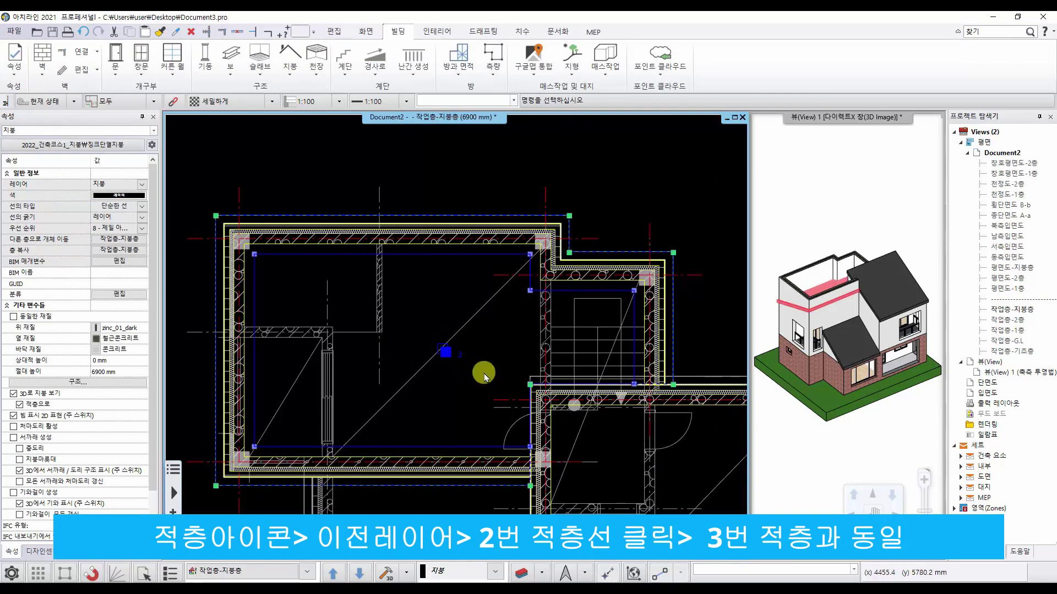
pyautogui.click(528, 220)
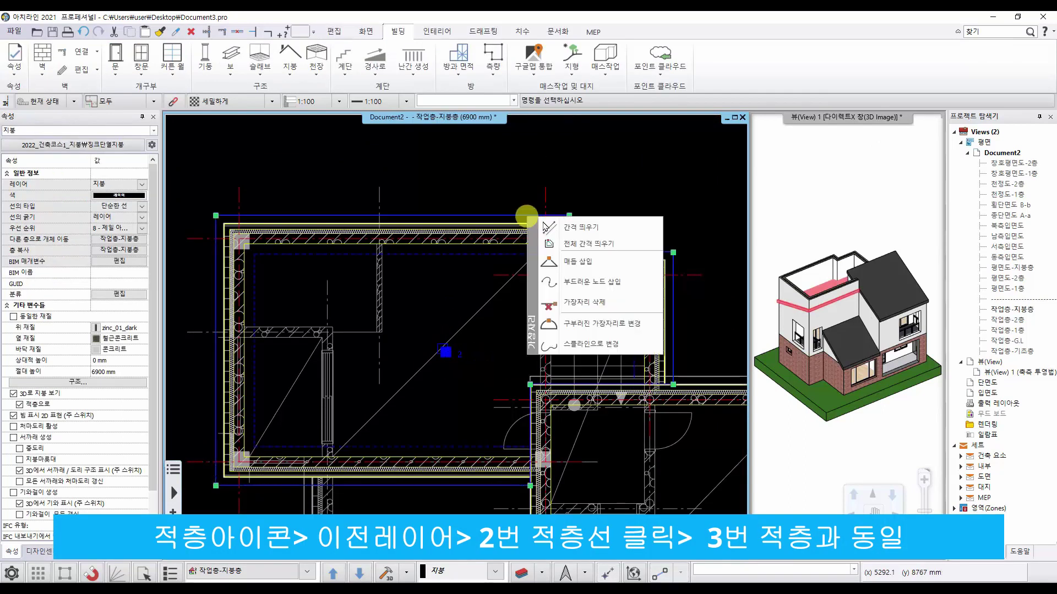
pyautogui.click(567, 240)
pyautogui.click(458, 259)
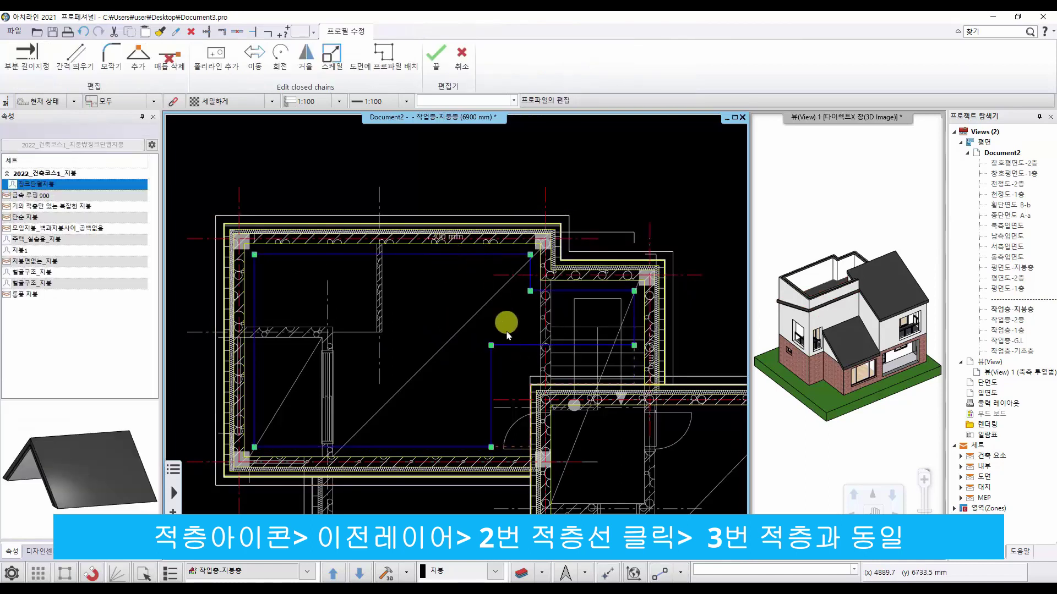
# Step: Offset the two inner-corner edges of layer 2's outline to the adjoining block's outer wall line, finish the edit and deselect the roof
pyautogui.click(492, 363)
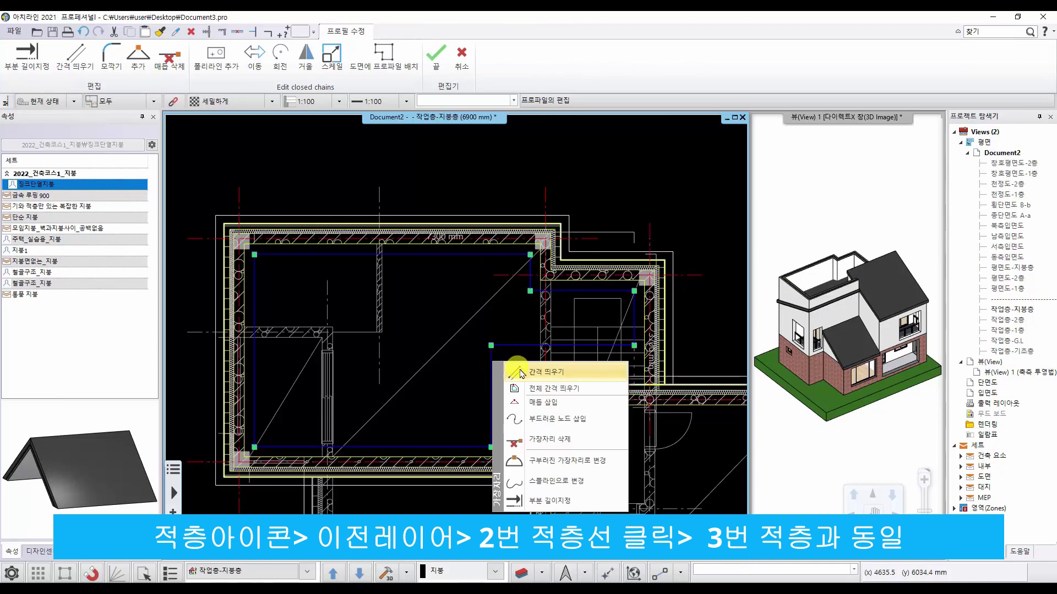
pyautogui.click(516, 370)
pyautogui.scroll(2, 538, 366)
pyautogui.click(485, 406)
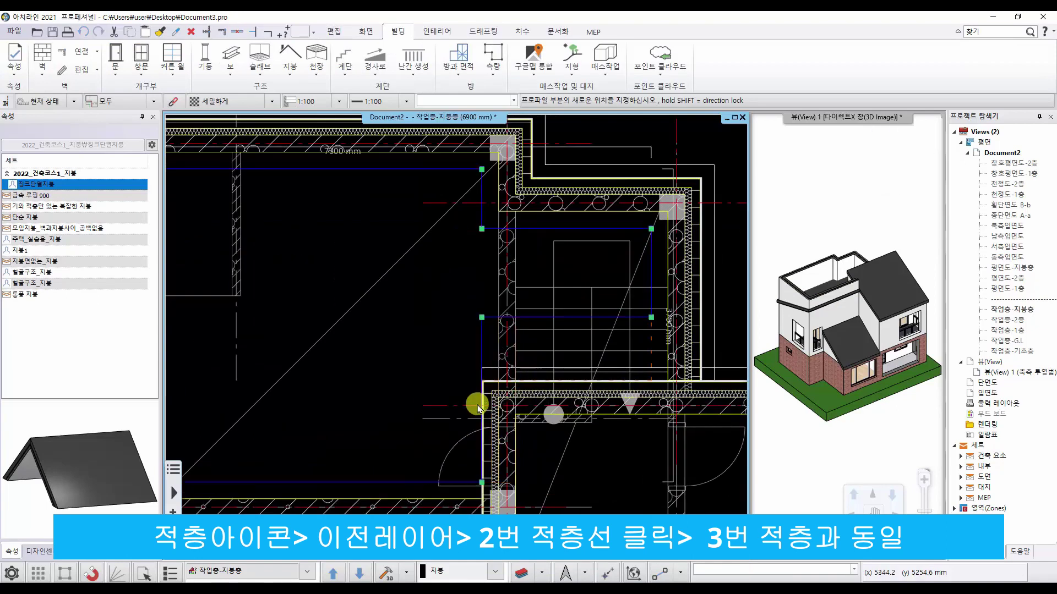
pyautogui.click(542, 319)
pyautogui.click(567, 328)
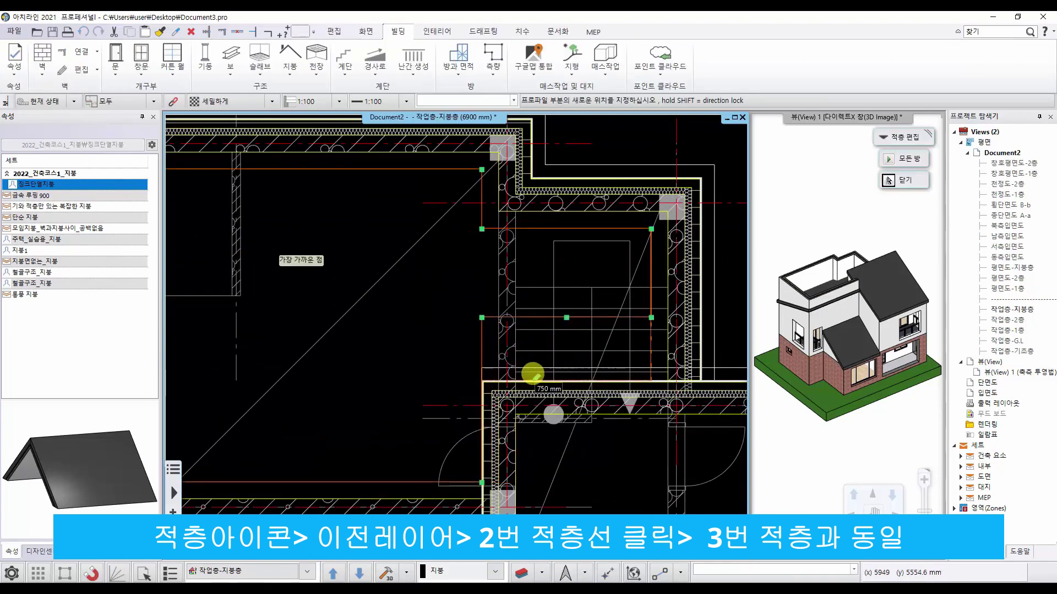
pyautogui.click(533, 375)
pyautogui.scroll(-2, 460, 363)
pyautogui.moveTo(430, 353); pyautogui.dragTo(520, 356, button='middle')
pyautogui.press('Return')
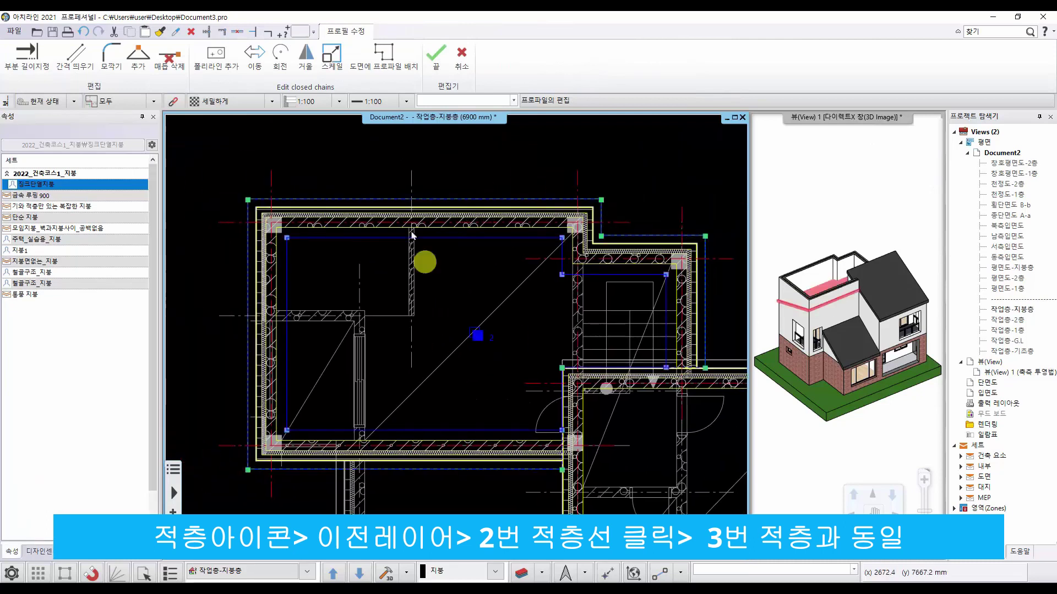
pyautogui.press('Escape')
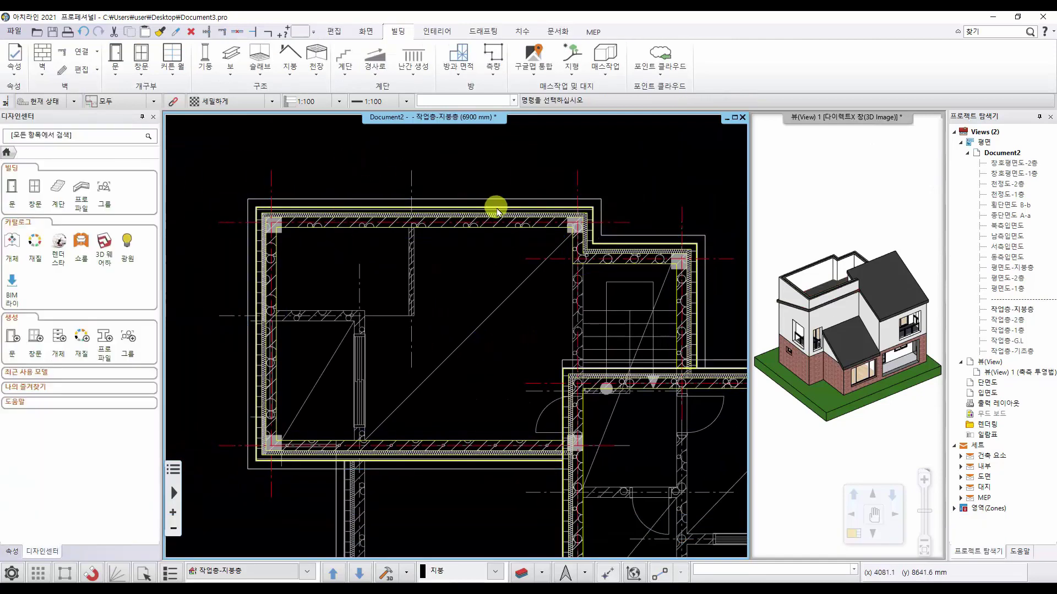
# Step: Regenerate the 3D model and inspect the roof over the upper-left block in the 3D view
pyautogui.scroll(-1, 473, 292)
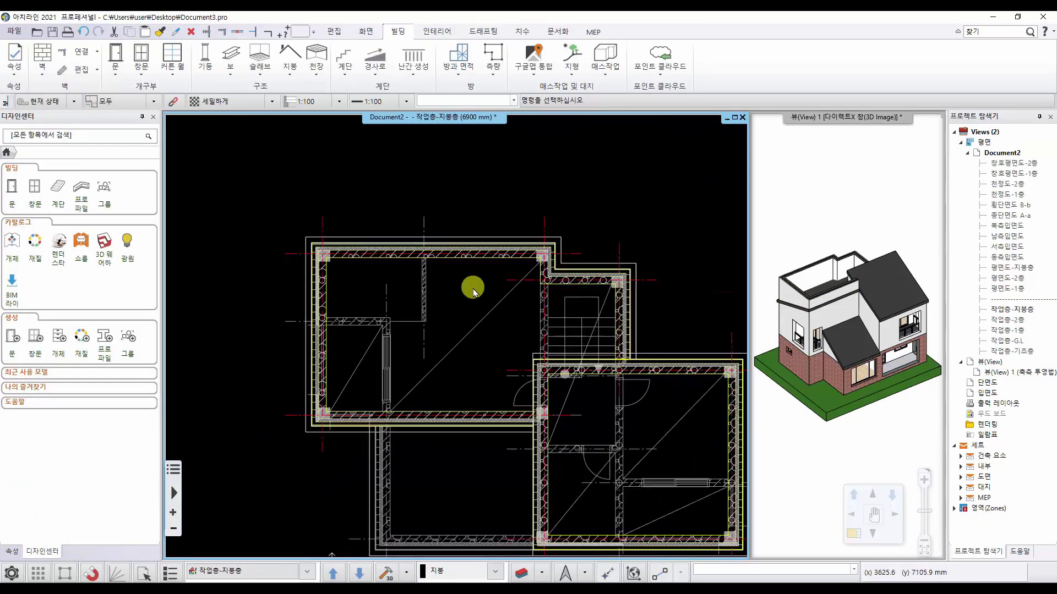
pyautogui.click(868, 246)
pyautogui.scroll(2, 868, 246)
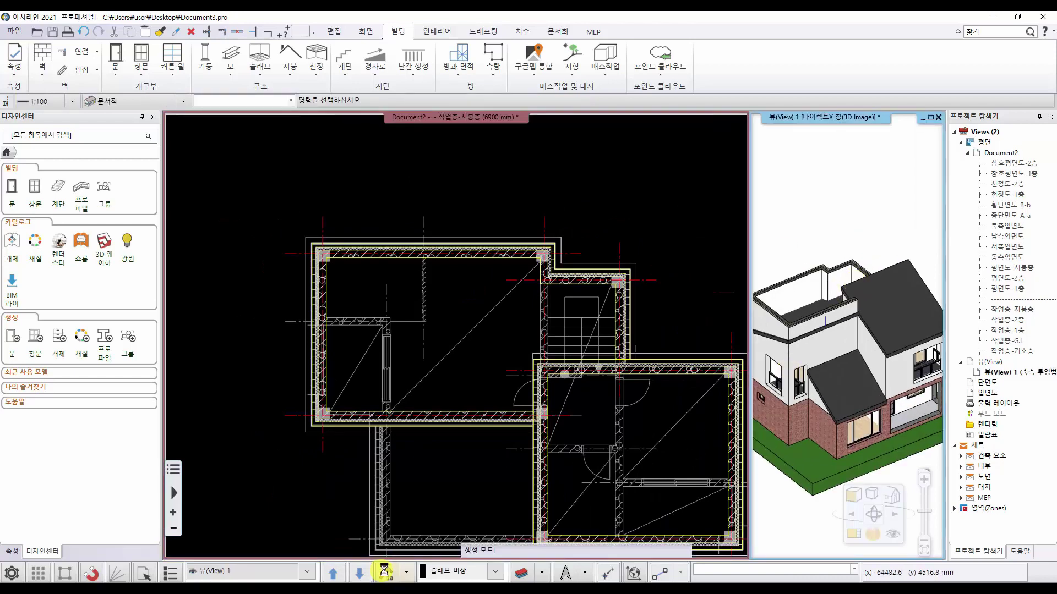
pyautogui.moveTo(876, 246); pyautogui.dragTo(816, 349)
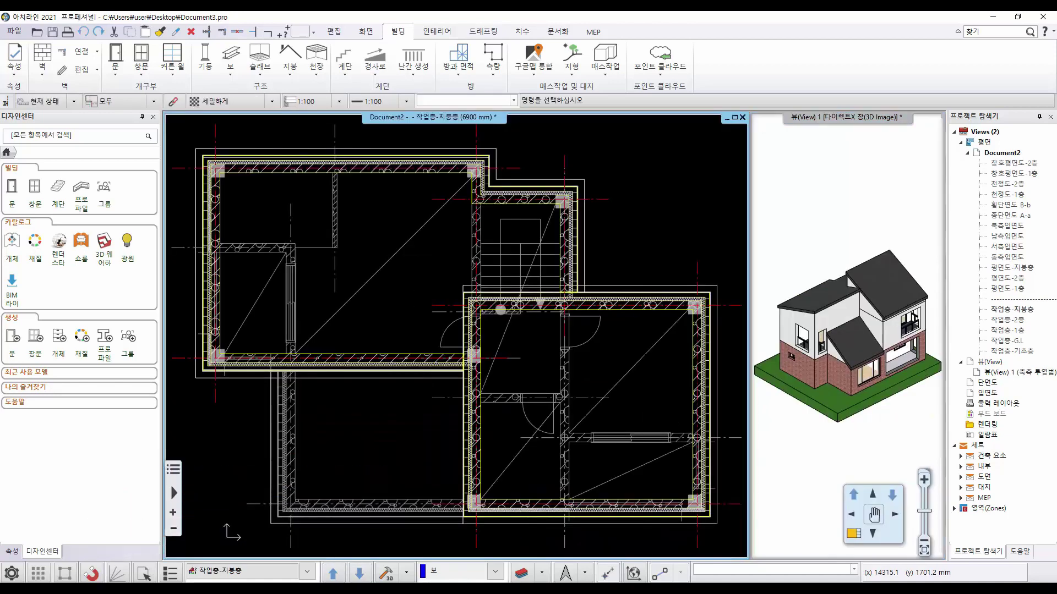
# Step: Turn off the projection of floor "작업층-2층" in the roof level plan
pyautogui.click(306, 574)
pyautogui.click(307, 575)
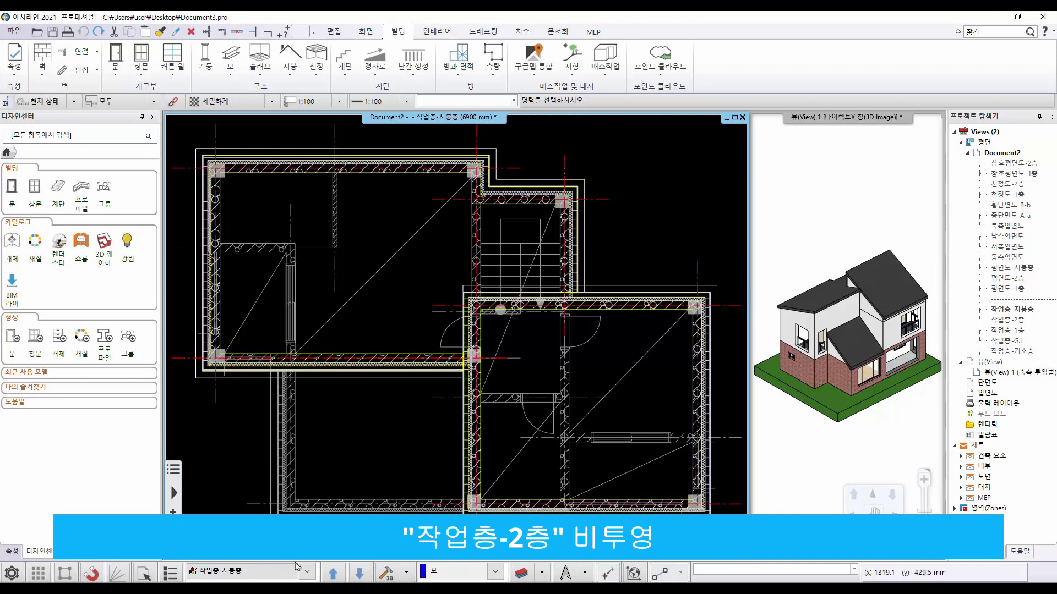
pyautogui.click(306, 574)
pyautogui.click(192, 519)
pyautogui.click(353, 487)
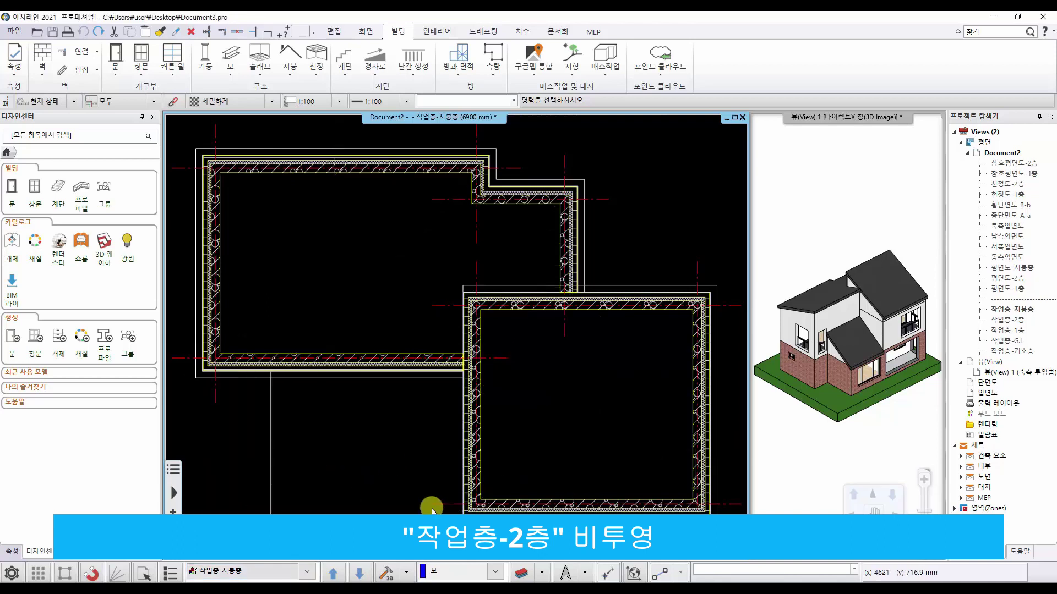
# Step: Set the beam properties to the style 테두리보 from the set 2022_건축코스1_보
pyautogui.click(395, 31)
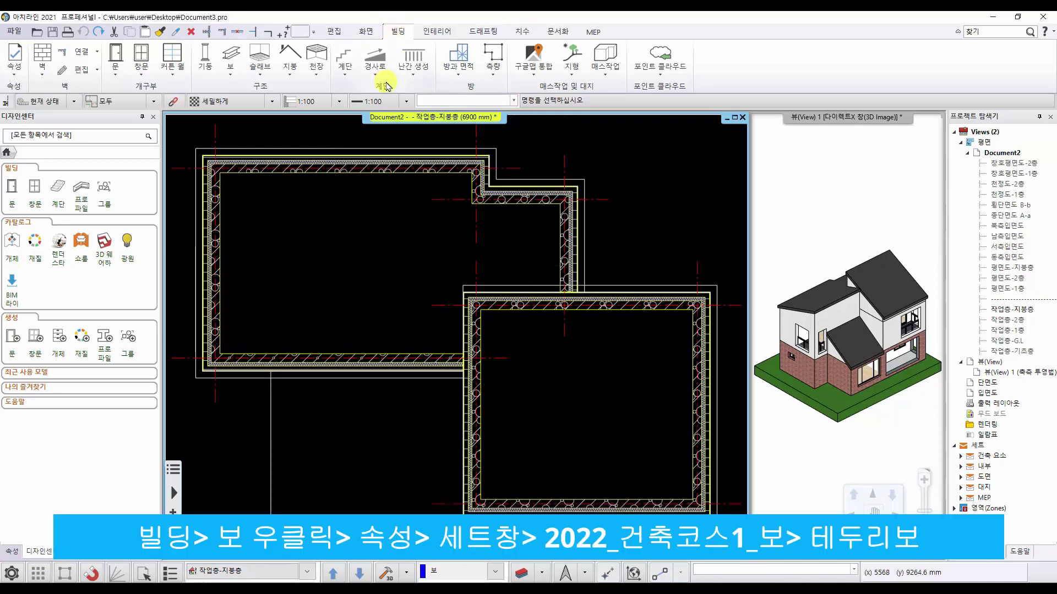
pyautogui.rightClick(227, 53)
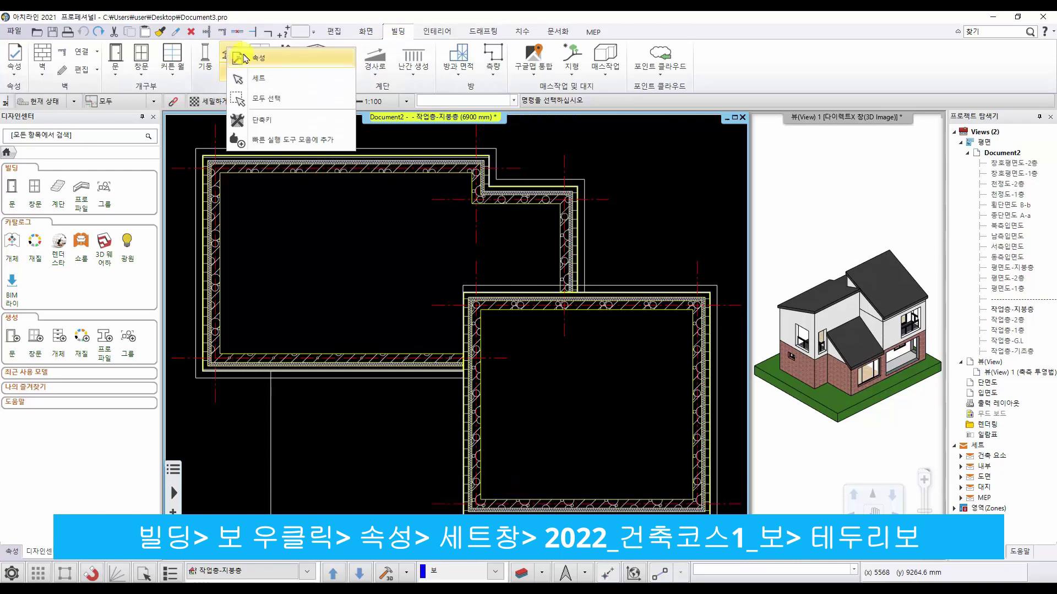
pyautogui.click(238, 56)
pyautogui.click(561, 456)
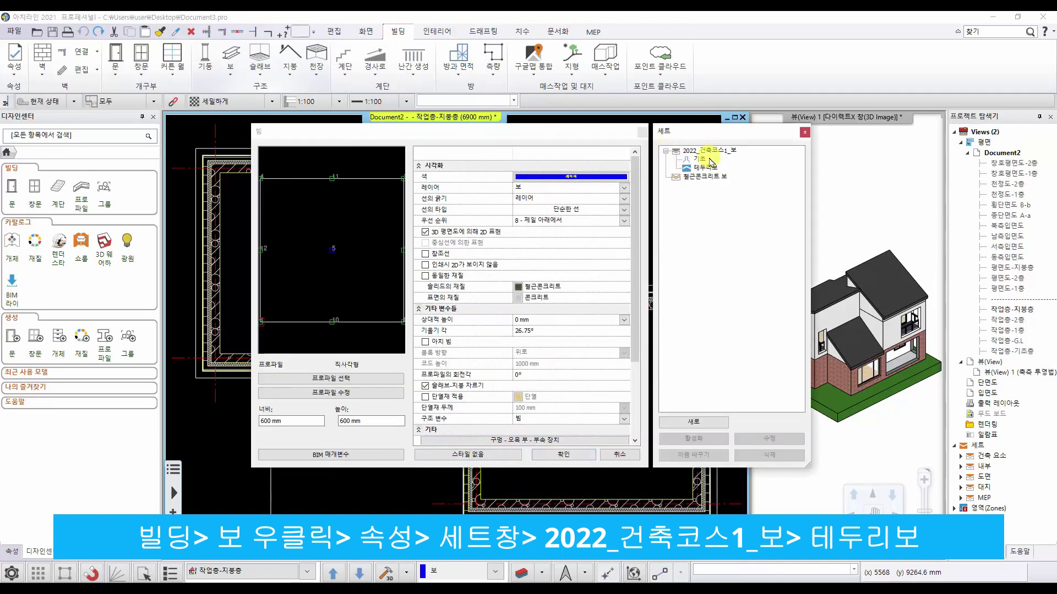
pyautogui.click(704, 168)
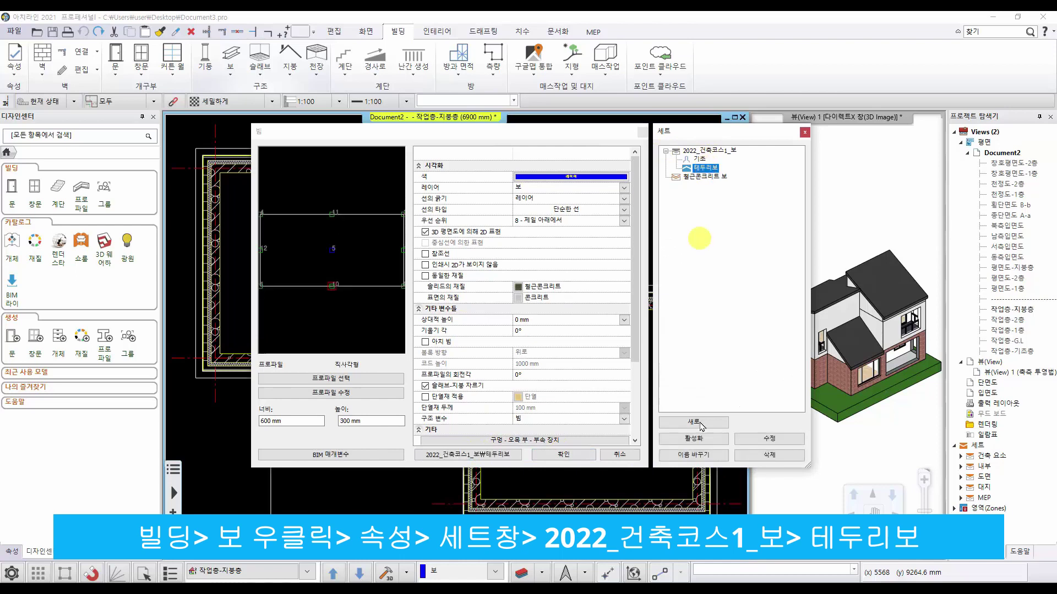
pyautogui.click(575, 461)
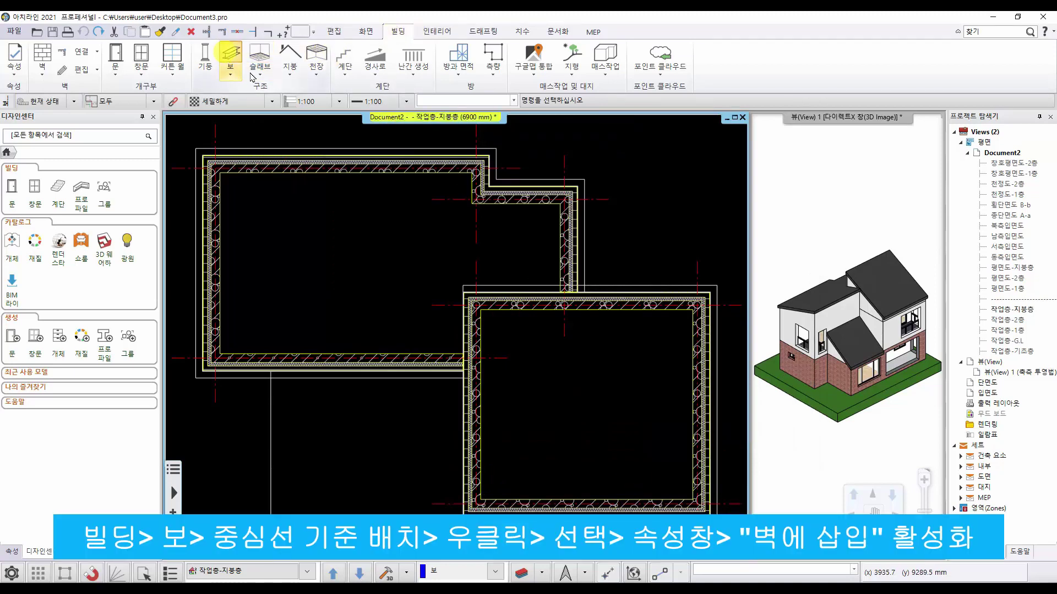
# Step: Place a 5600 mm beam on the centre line of the lower-right block's lower wall, spanning between the outer faces of its side walls
pyautogui.click(229, 54)
pyautogui.moveTo(532, 507); pyautogui.dragTo(530, 474, button='middle')
pyautogui.scroll(3, 532, 475)
pyautogui.moveTo(458, 484); pyautogui.dragTo(446, 385, button='middle')
pyautogui.scroll(3, 444, 384)
pyautogui.click(378, 343)
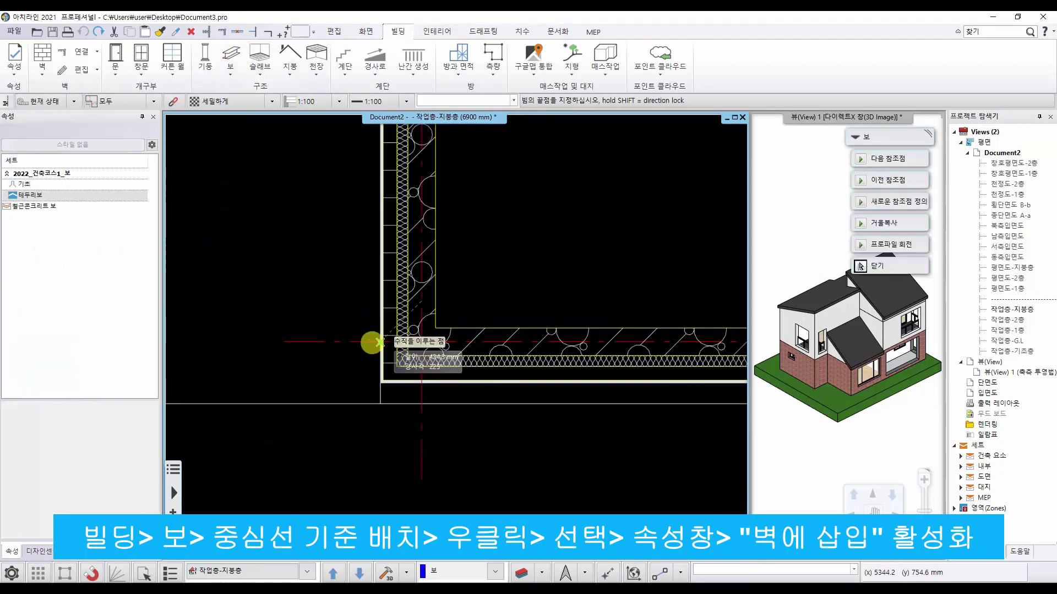
pyautogui.moveTo(710, 325); pyautogui.dragTo(312, 403, button='middle')
pyautogui.scroll(1, 493, 426)
pyautogui.scroll(1, 532, 449)
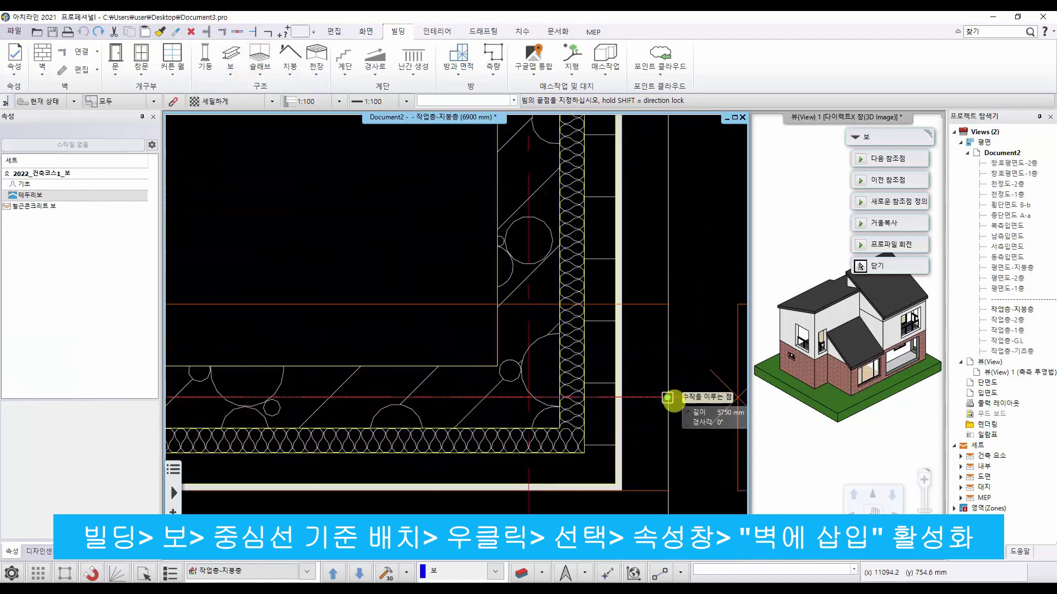
pyautogui.click(619, 397)
pyautogui.scroll(-2, 321, 330)
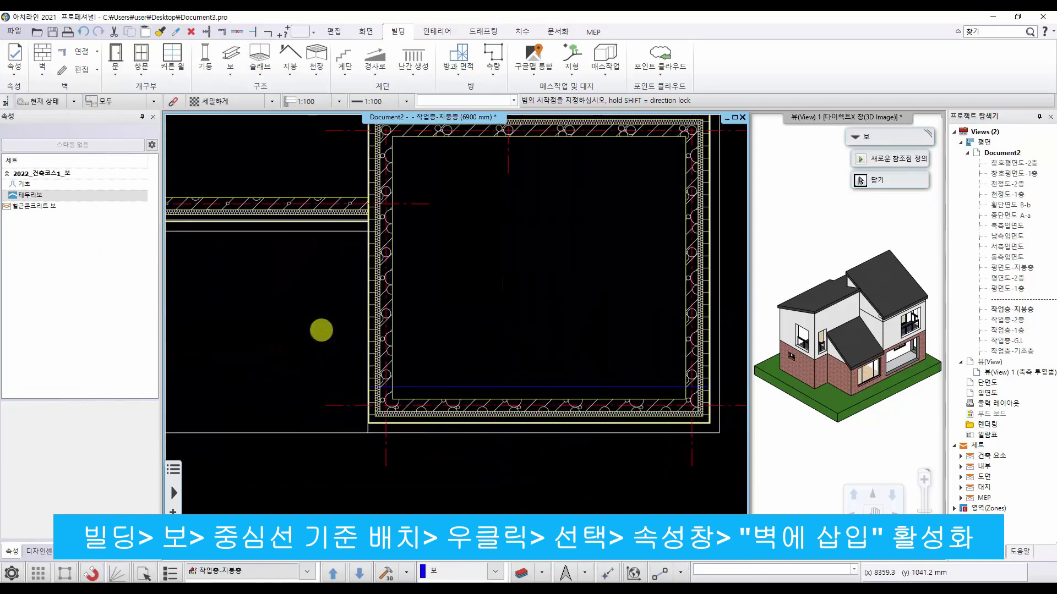
pyautogui.moveTo(550, 390); pyautogui.dragTo(441, 427, button='middle')
pyautogui.rightClick(450, 328)
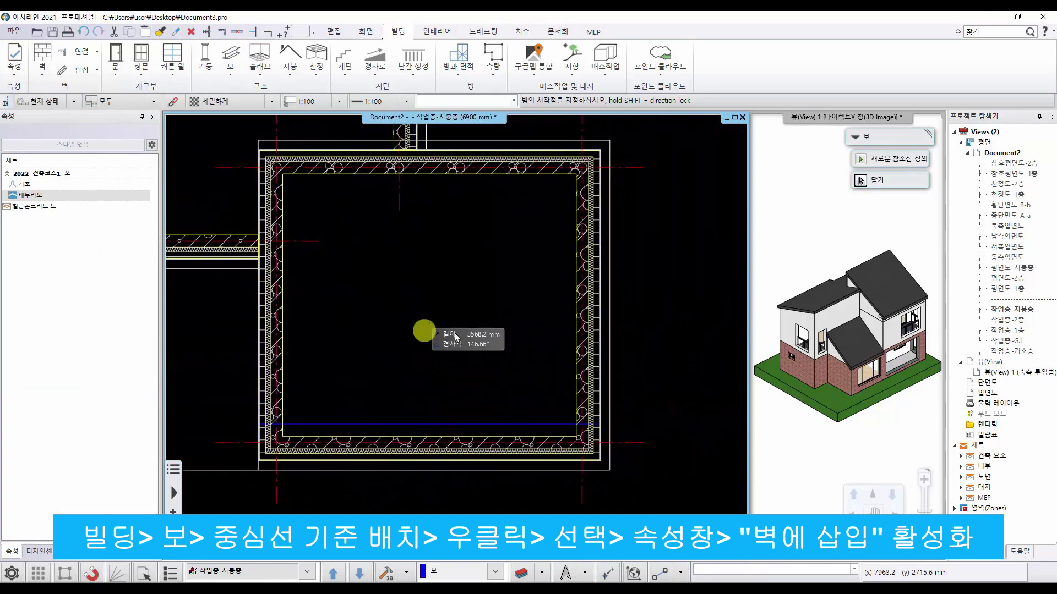
# Step: Select the beam on the lower wall, enable its insertion into the wall (벽에 삽입) and deselect it
pyautogui.click(399, 426)
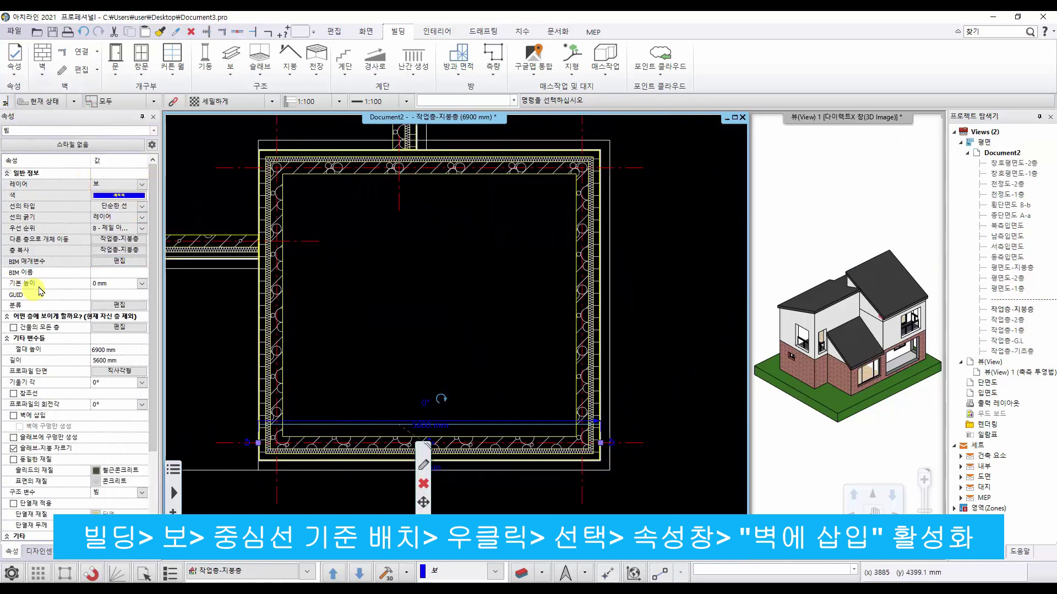
pyautogui.click(13, 416)
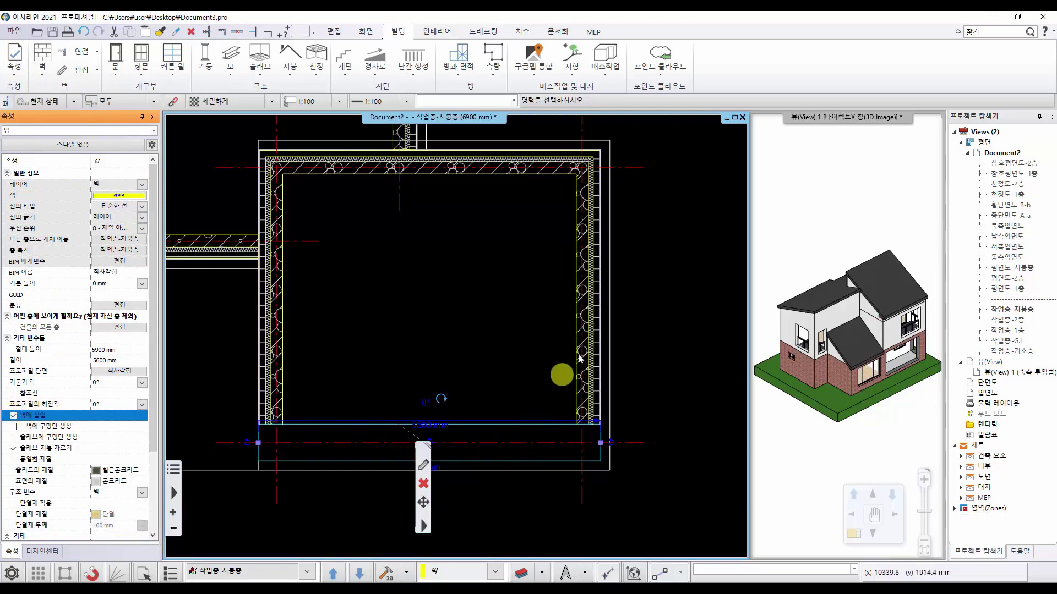
pyautogui.click(398, 304)
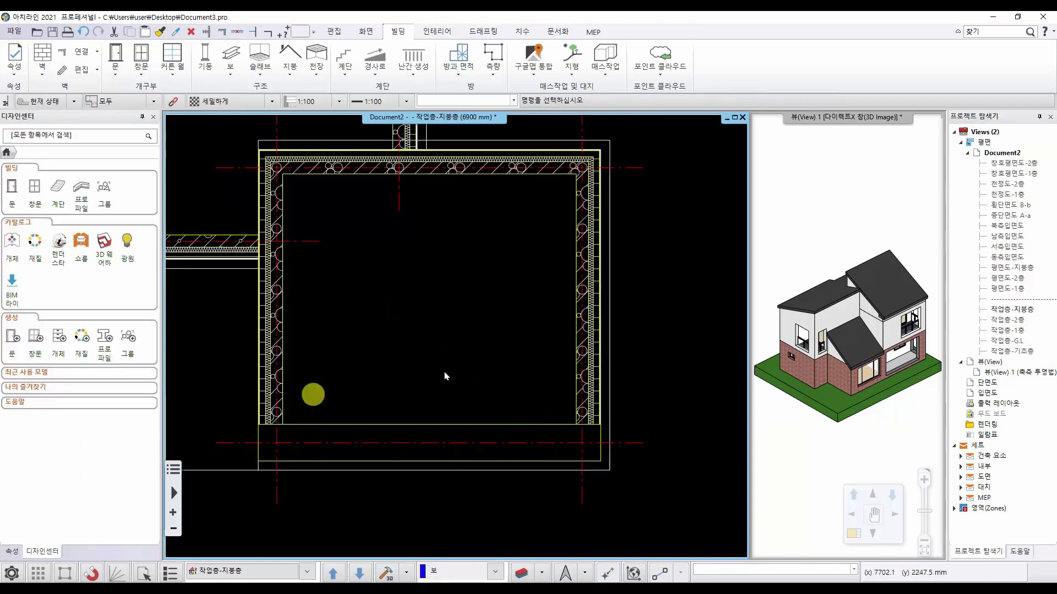
# Step: Set the beam properties to style 테두리보 from set 2022_건축코스1_보, with a profile height of 750 mm and a relative height of 1950 mm
pyautogui.moveTo(429, 386); pyautogui.dragTo(456, 438, button='middle')
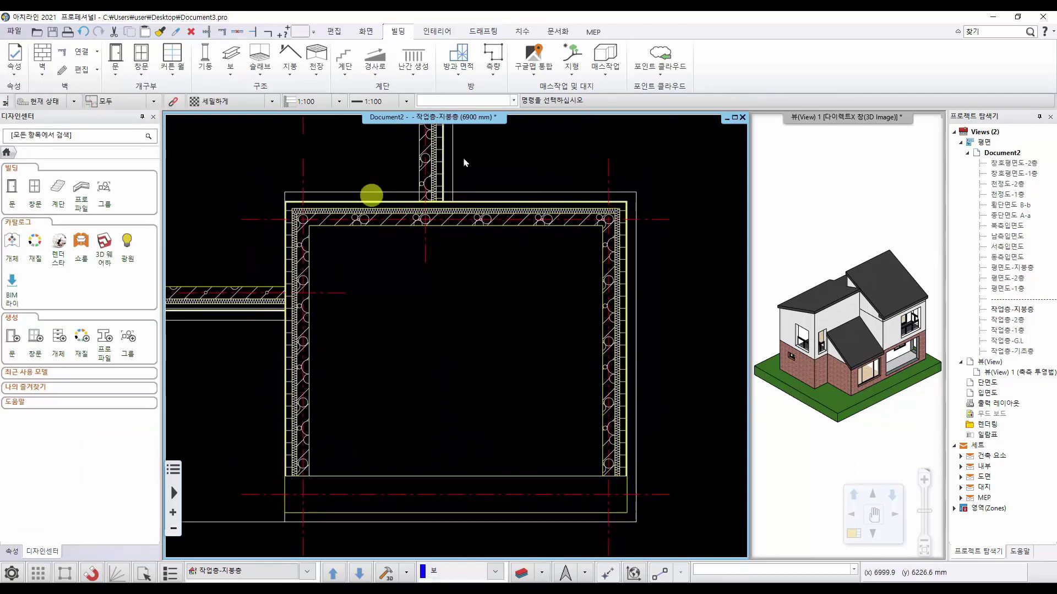
pyautogui.rightClick(228, 54)
pyautogui.click(248, 63)
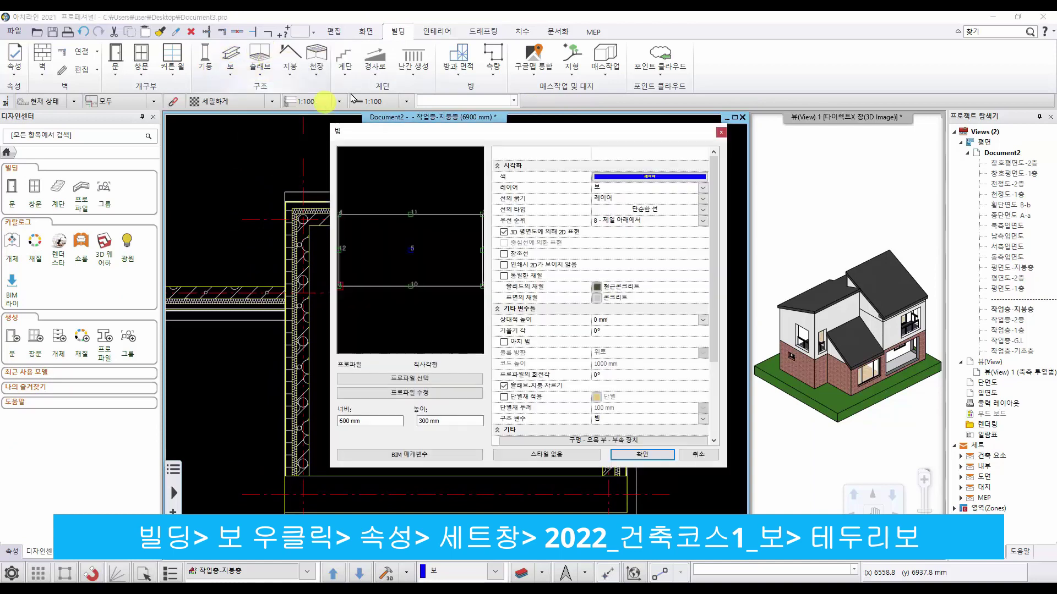
pyautogui.click(558, 455)
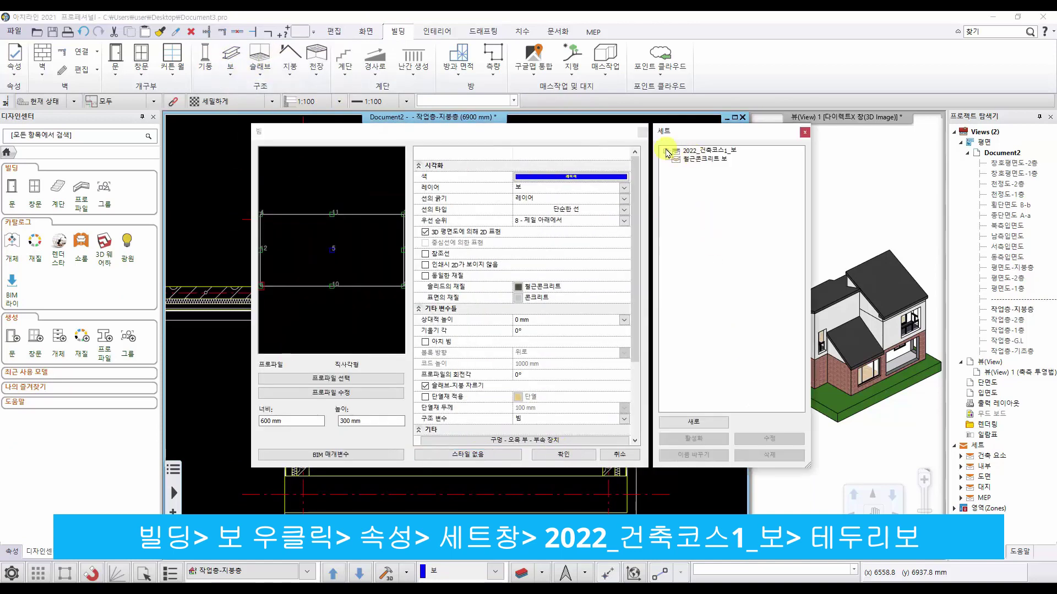
pyautogui.click(703, 168)
pyautogui.click(353, 421)
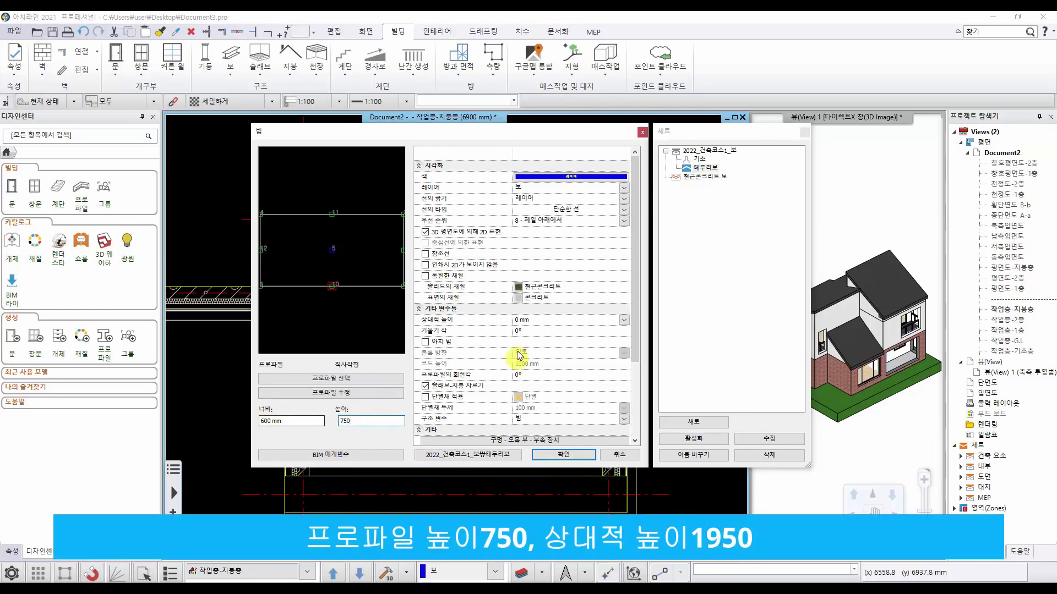
pyautogui.click(531, 321)
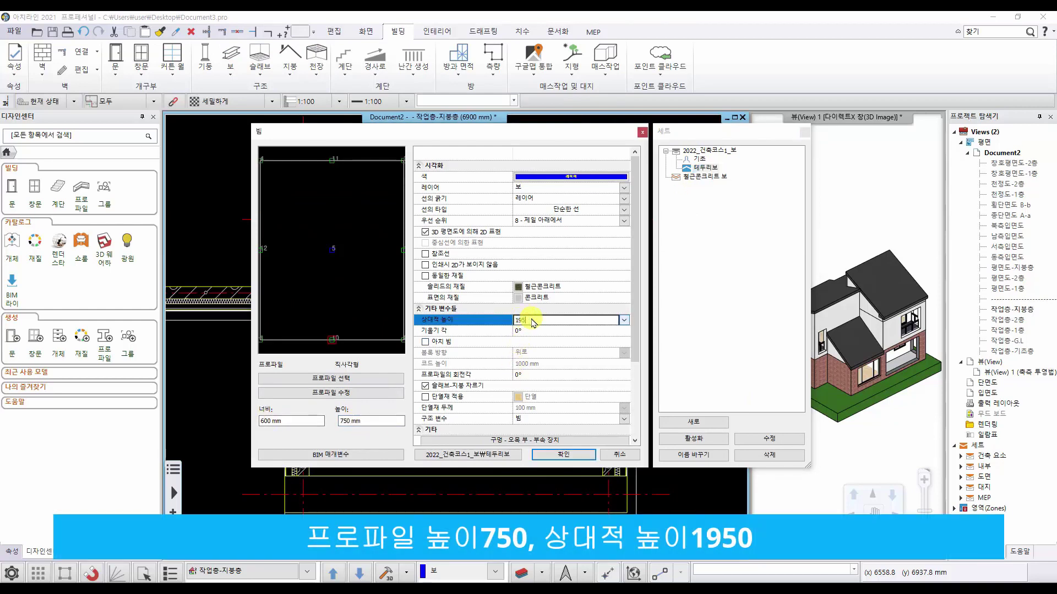
pyautogui.write('1950')
pyautogui.click(548, 455)
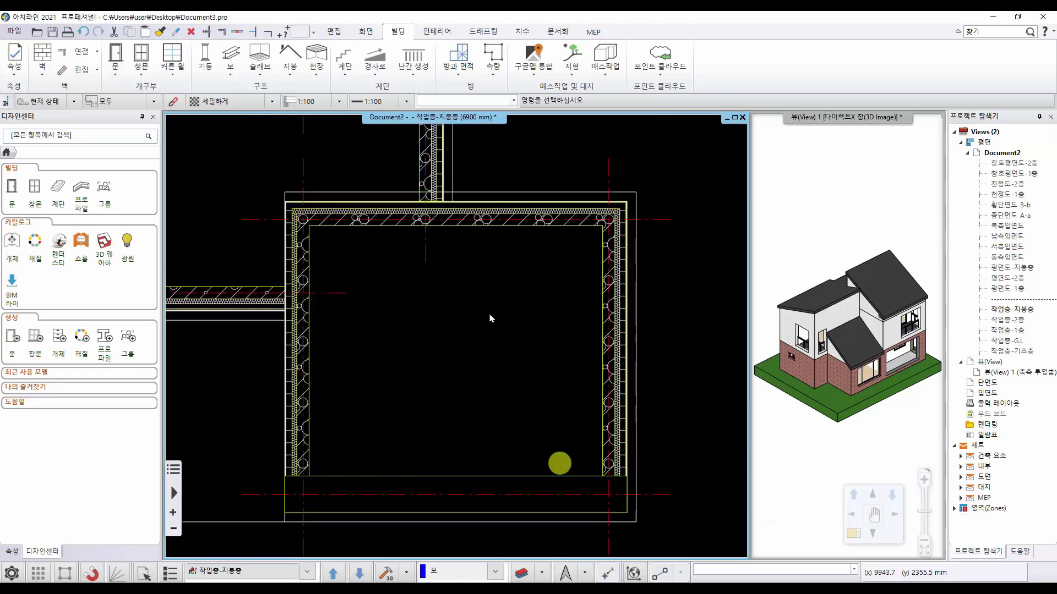
# Step: Place a 5600 mm beam on the centre line of the lower-right block's upper wall, spanning between the outer faces of its side walls
pyautogui.click(234, 59)
pyautogui.scroll(6, 314, 229)
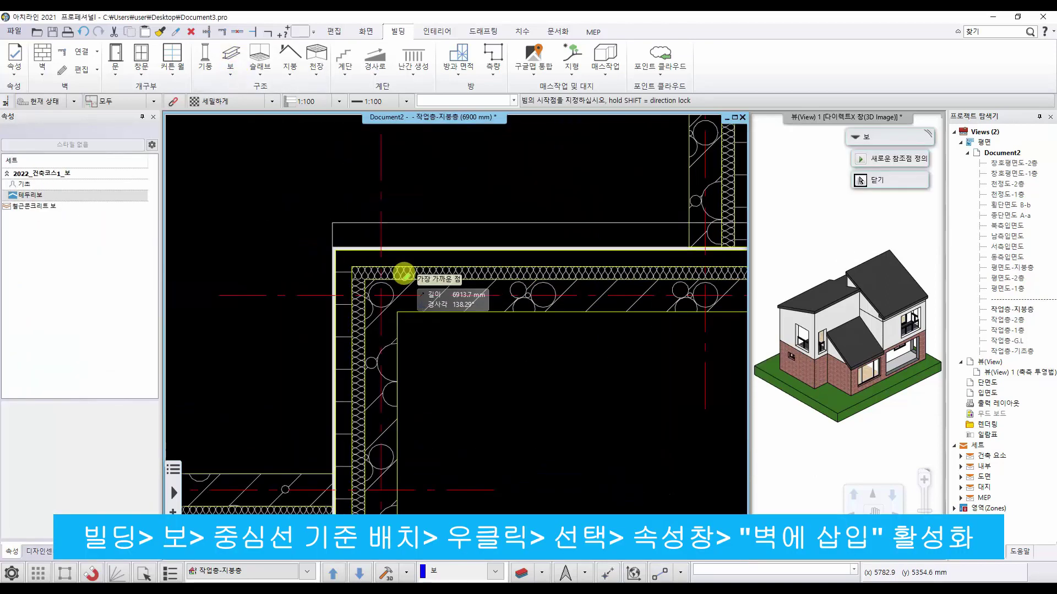
pyautogui.click(337, 300)
pyautogui.scroll(-2, 523, 327)
pyautogui.moveTo(617, 313); pyautogui.dragTo(341, 318, button='middle')
pyautogui.moveTo(710, 289); pyautogui.dragTo(352, 292, button='middle')
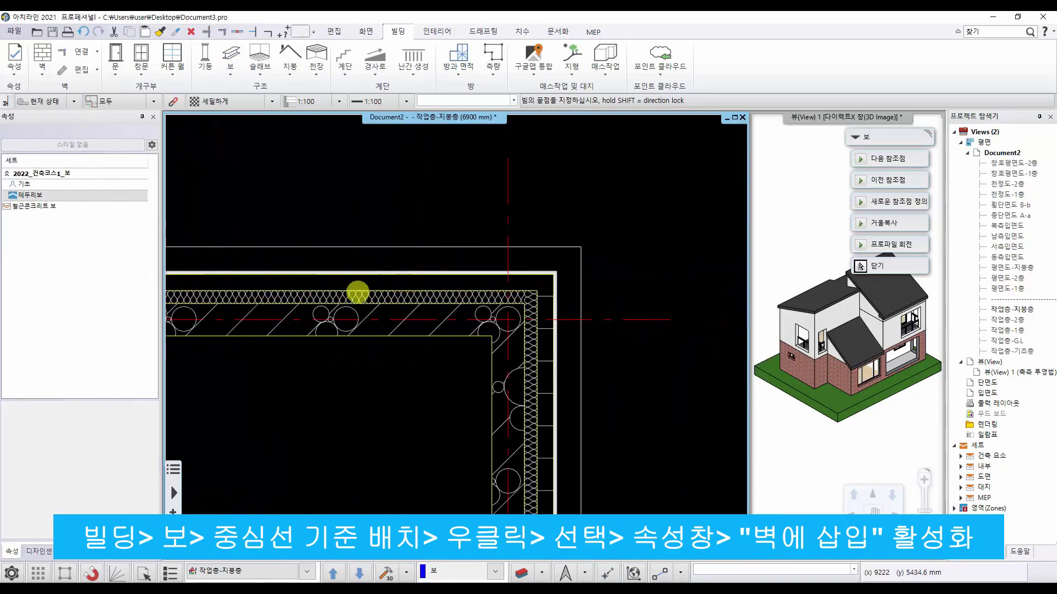
pyautogui.click(537, 322)
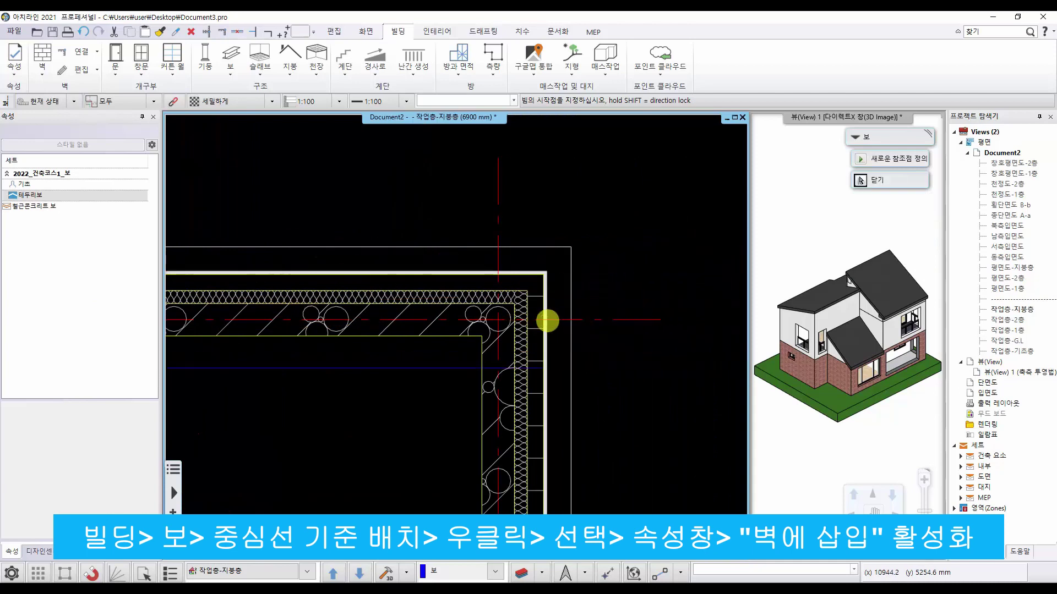
# Step: Select the beam on the block's upper wall, enable its insertion into the wall (벽에 삽입) and deselect it
pyautogui.moveTo(537, 322)
pyautogui.mouseDown(button='middle')
pyautogui.moveTo(342, 330)
pyautogui.moveTo(531, 325)
pyautogui.mouseUp(button='middle')
pyautogui.rightClick(448, 275)
pyautogui.click(448, 275)
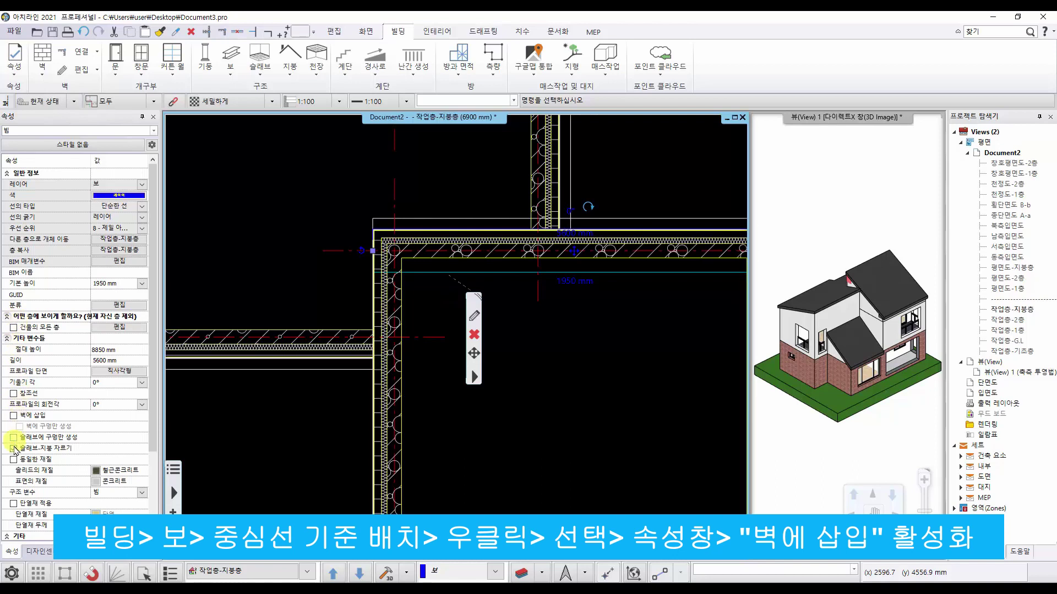
pyautogui.click(13, 416)
pyautogui.click(542, 394)
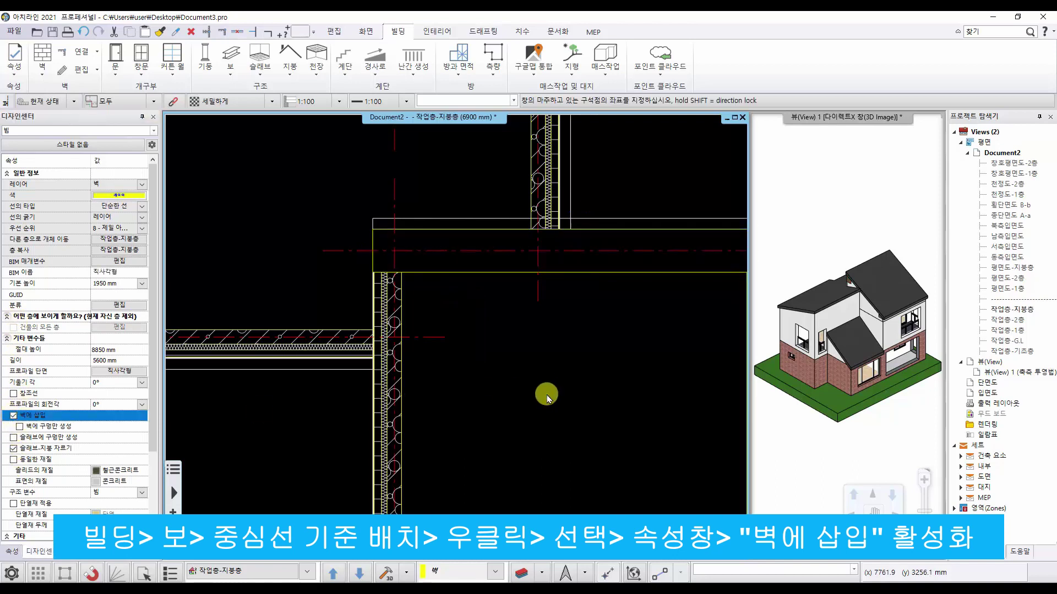
pyautogui.scroll(-3, 567, 394)
pyautogui.moveTo(578, 393); pyautogui.dragTo(519, 392, button='middle')
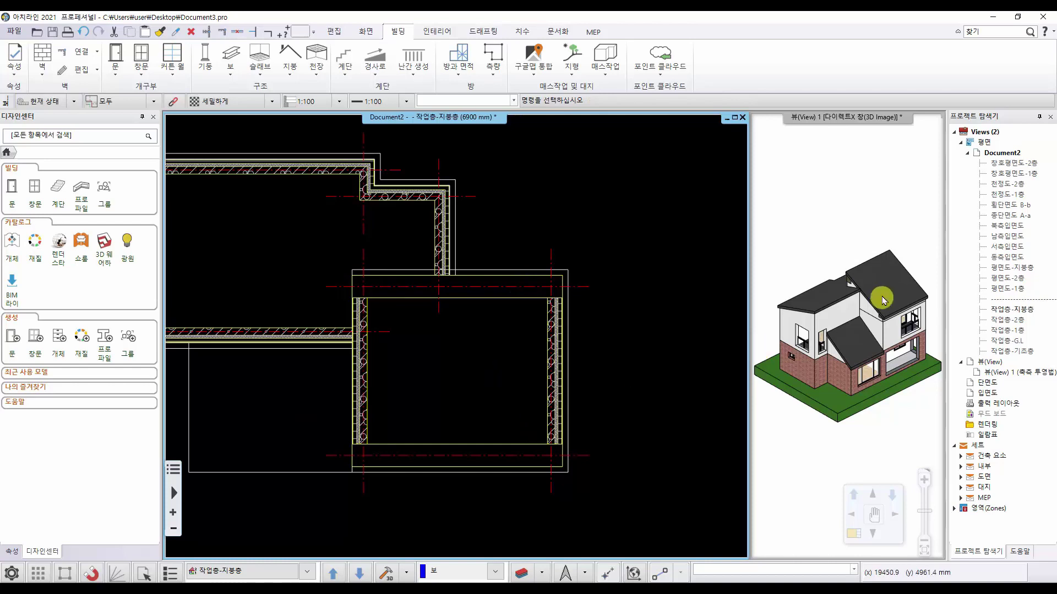
# Step: Set the beam properties to style 테두리보 from set 2022_건축코스1_보, with a profile height of 600 mm and a slope angle of 26.75°
pyautogui.scroll(1, 469, 367)
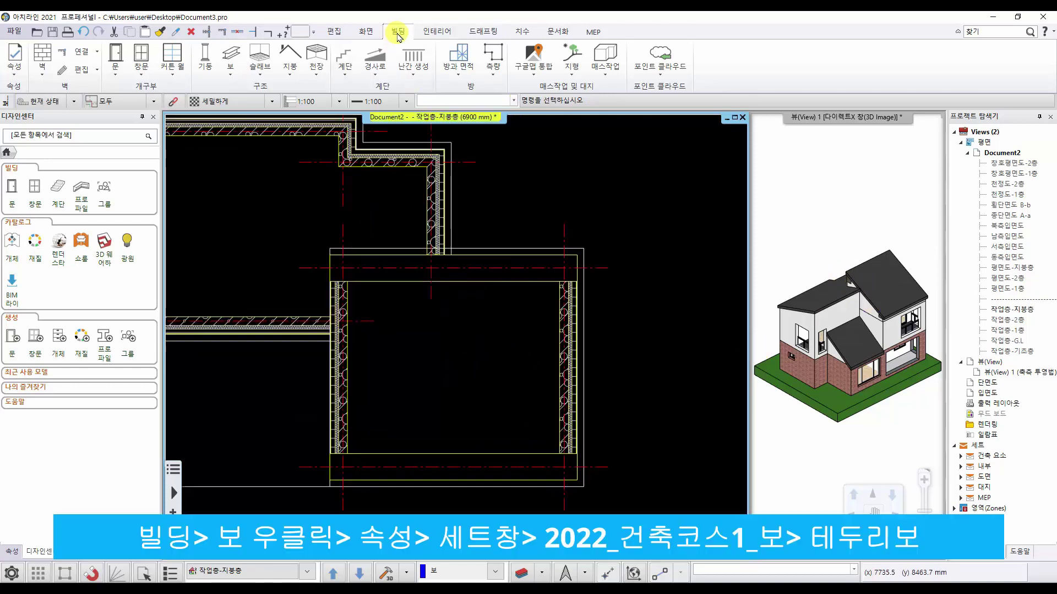
pyautogui.rightClick(231, 54)
pyautogui.click(257, 63)
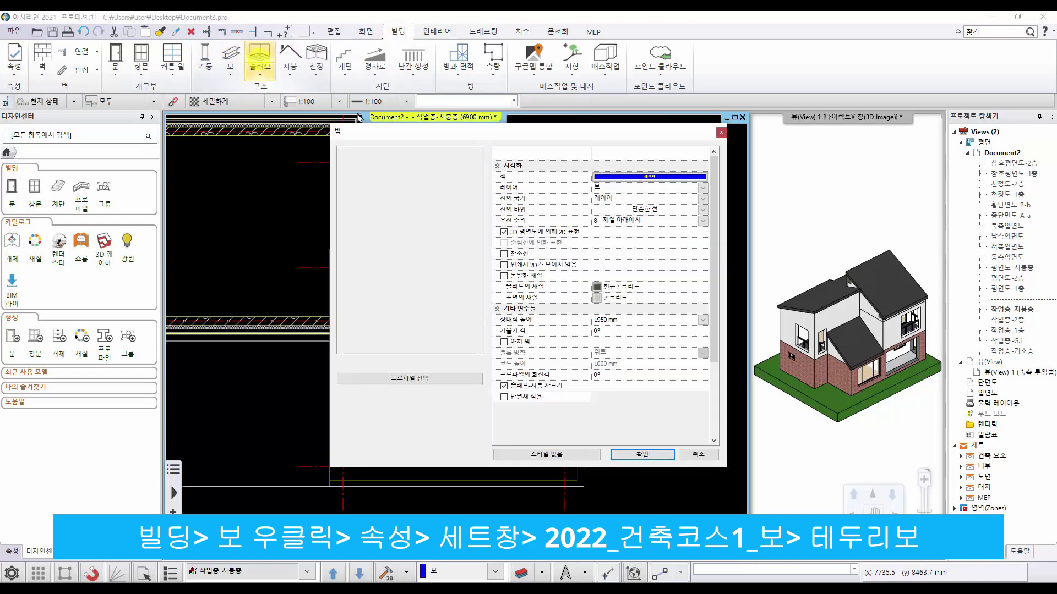
pyautogui.click(523, 456)
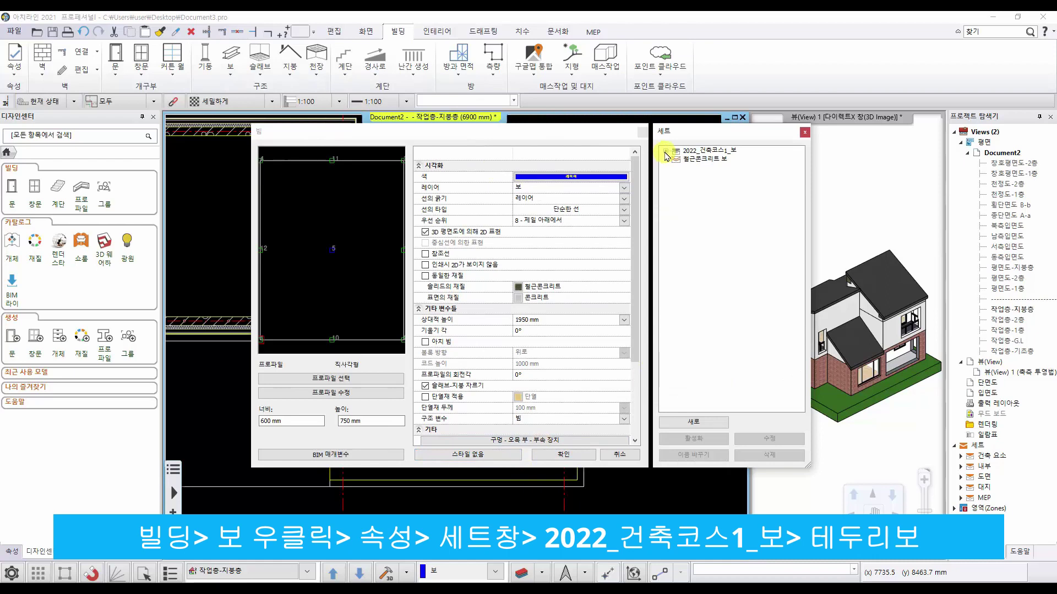
pyautogui.click(714, 171)
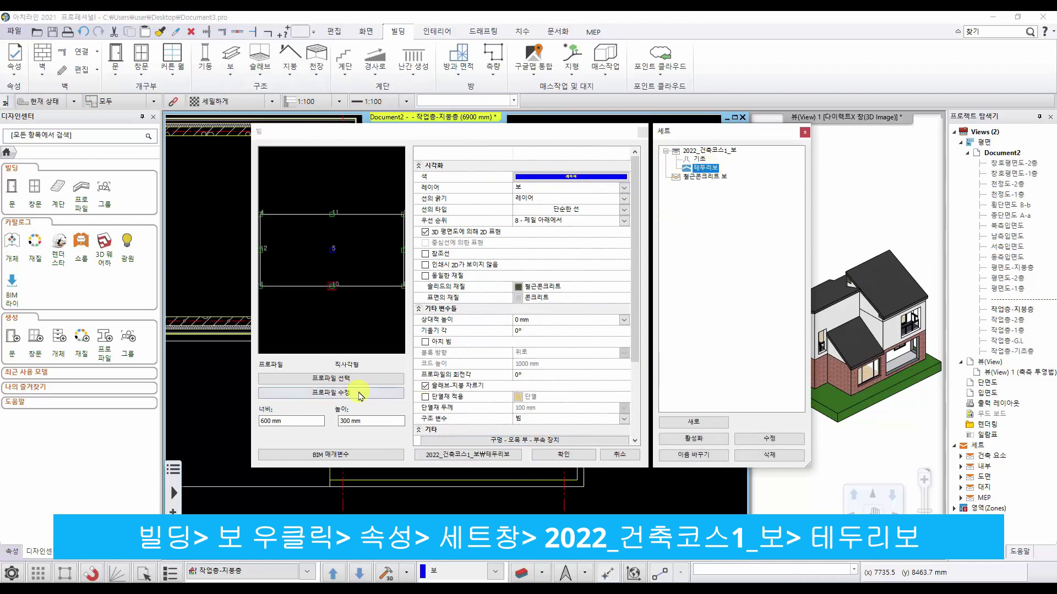
pyautogui.click(363, 421)
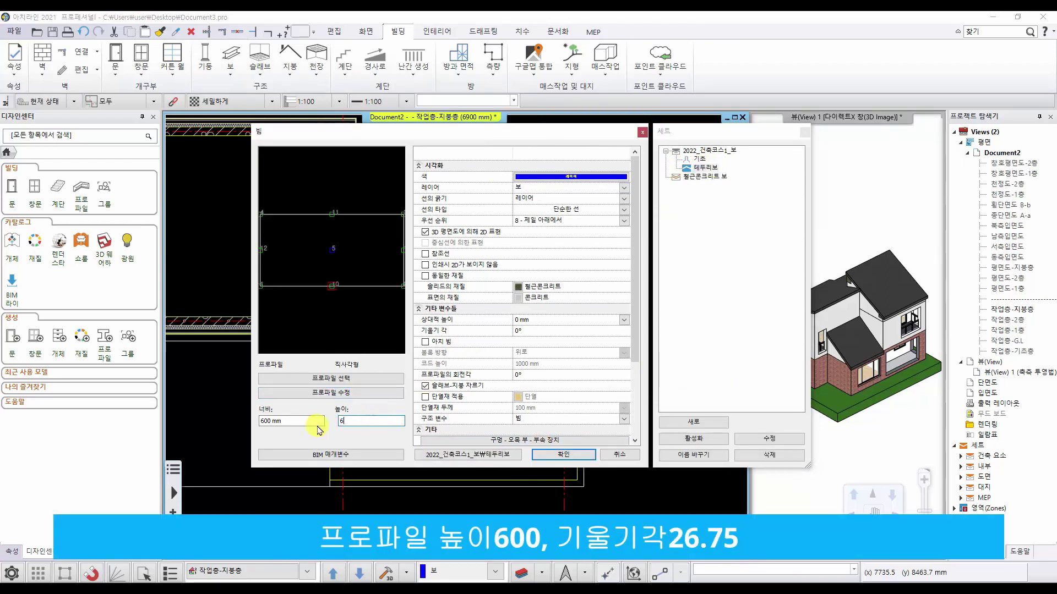
pyautogui.click(532, 330)
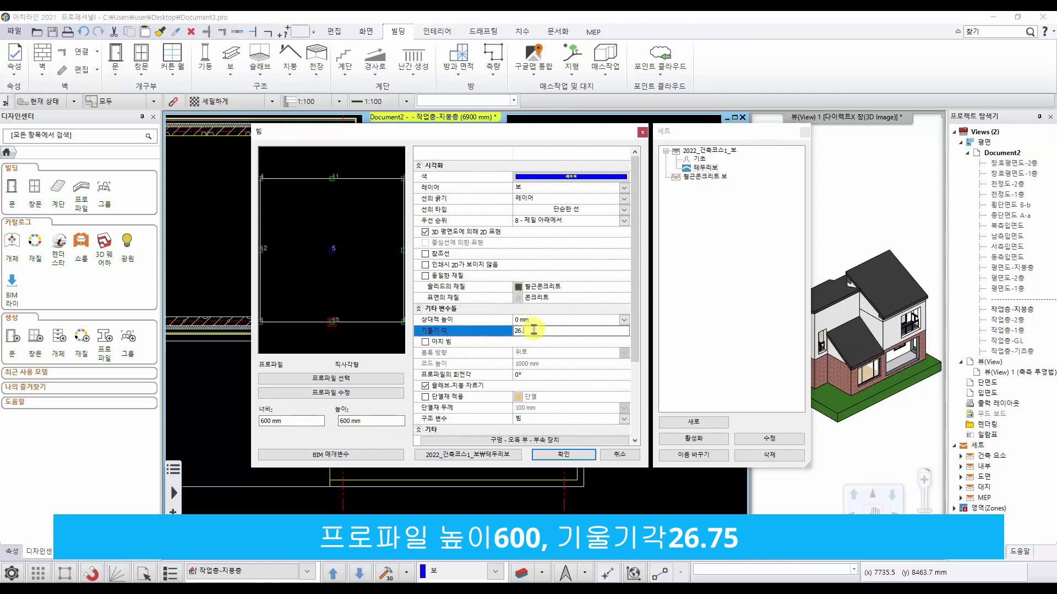
pyautogui.click(557, 461)
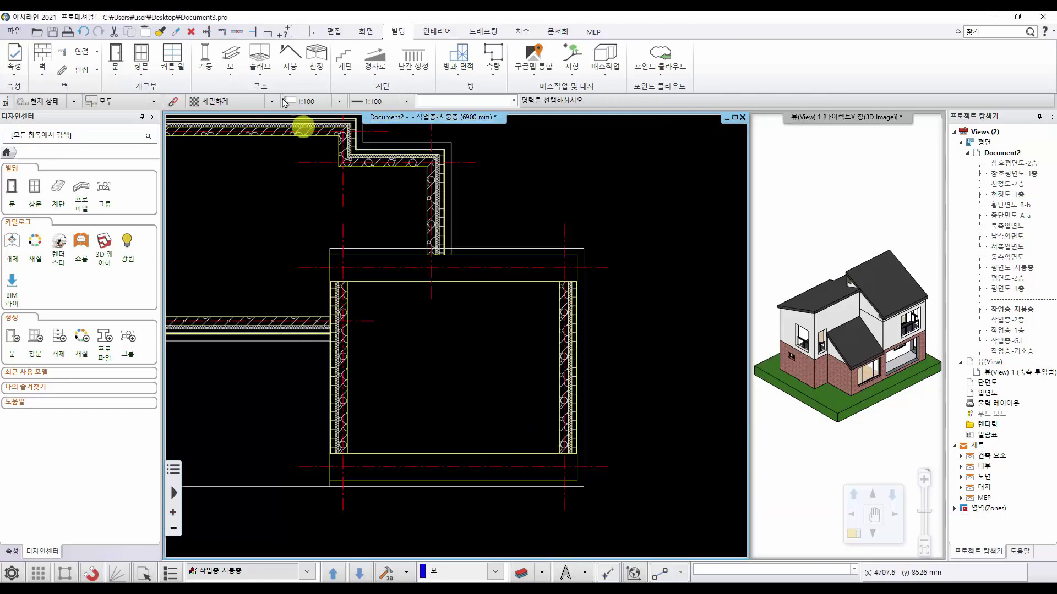
# Step: Place a sloped beam upward along the centre line of the block's left wall, from the lower beam's inner edge to the upper beam's inner edge
pyautogui.click(231, 55)
pyautogui.moveTo(441, 403); pyautogui.dragTo(444, 390, button='middle')
pyautogui.scroll(3, 419, 374)
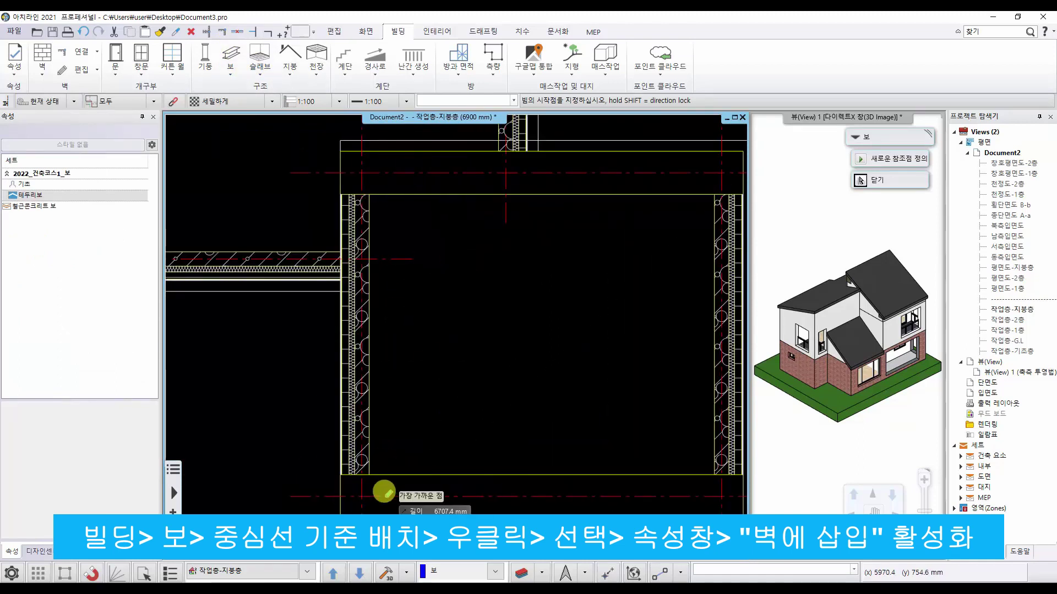
pyautogui.scroll(5, 365, 464)
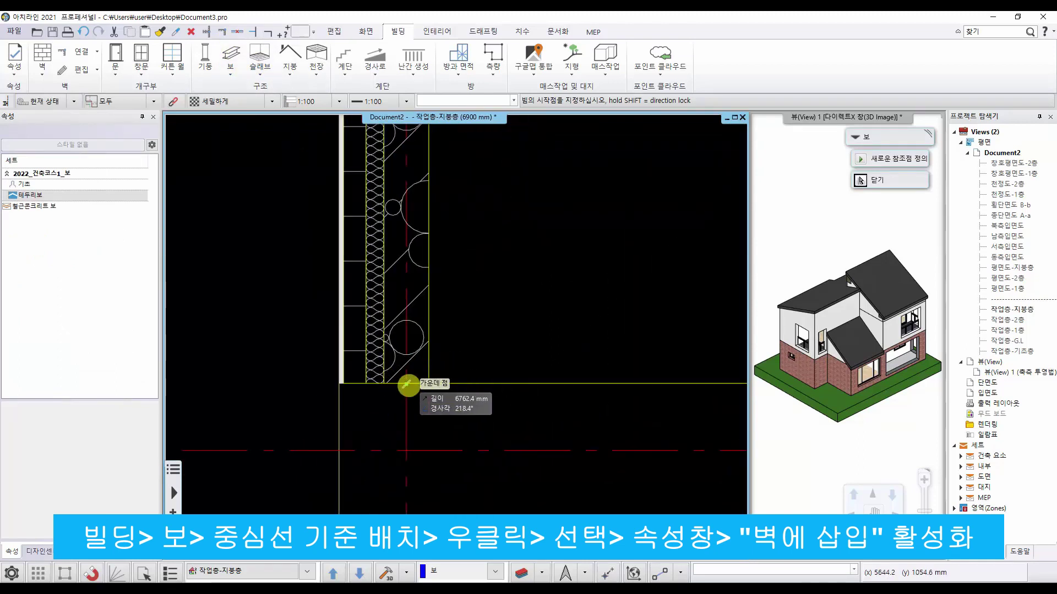
pyautogui.click(384, 382)
pyautogui.moveTo(406, 229); pyautogui.dragTo(368, 458, button='middle')
pyautogui.moveTo(370, 231); pyautogui.dragTo(375, 474, button='middle')
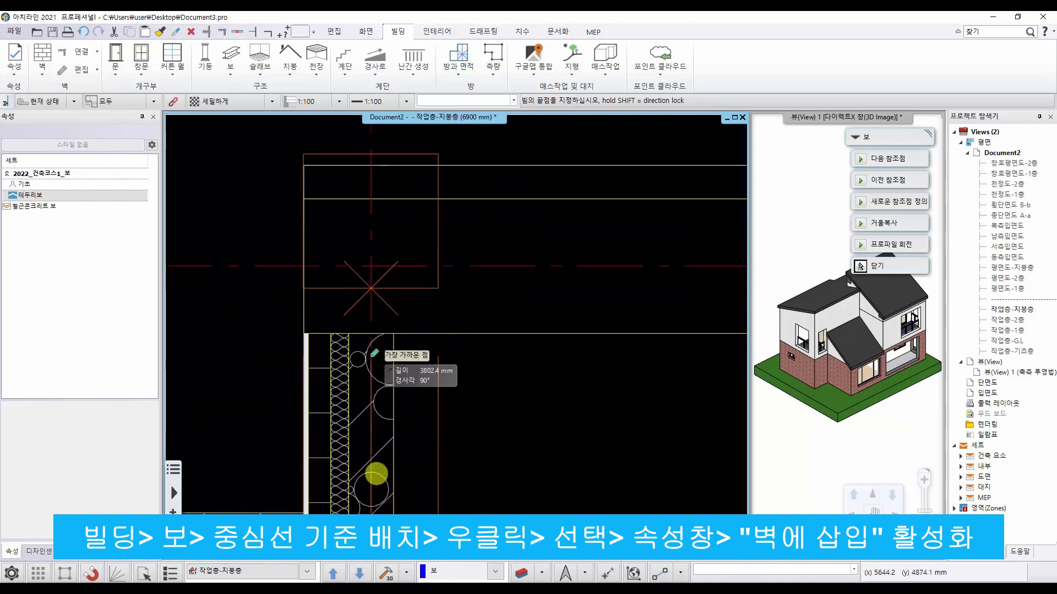
pyautogui.scroll(2, 377, 341)
pyautogui.click(399, 345)
pyautogui.scroll(-5, 486, 370)
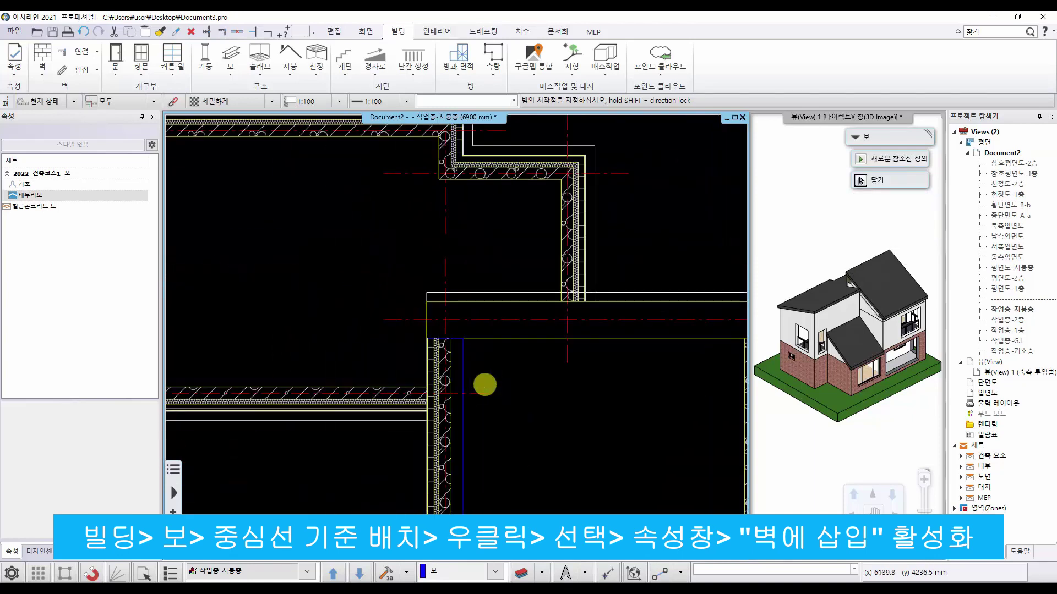
# Step: Place a matching sloped beam, 3900 mm long in plan, upward along the right wall's centre line between the two horizontal beams
pyautogui.scroll(5, 486, 373)
pyautogui.scroll(1, 509, 413)
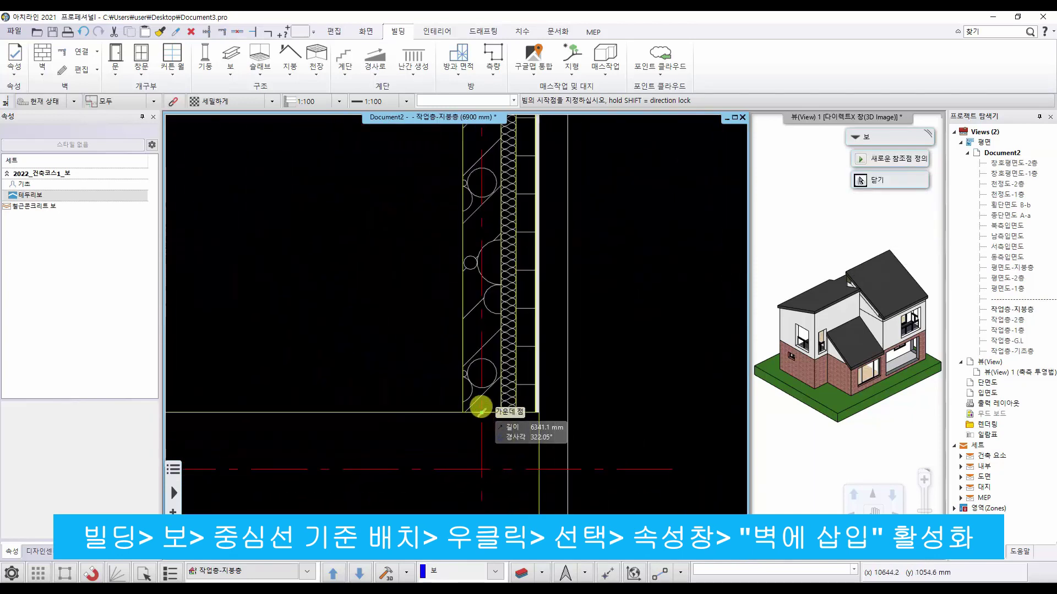
pyautogui.click(482, 408)
pyautogui.moveTo(481, 212); pyautogui.dragTo(489, 382, button='middle')
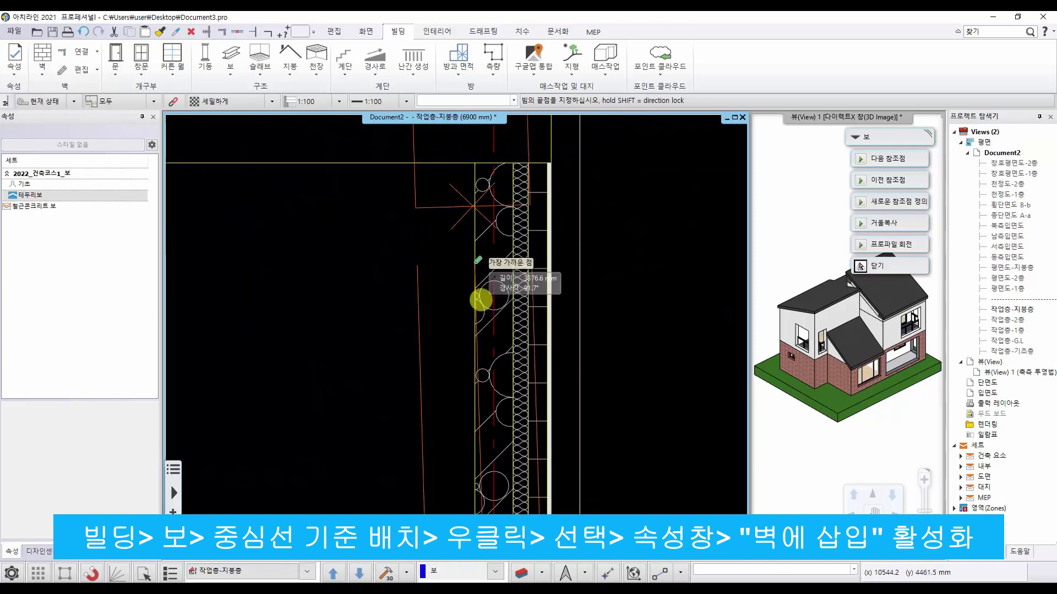
pyautogui.moveTo(483, 262); pyautogui.dragTo(478, 388, button='middle')
pyautogui.scroll(2, 480, 358)
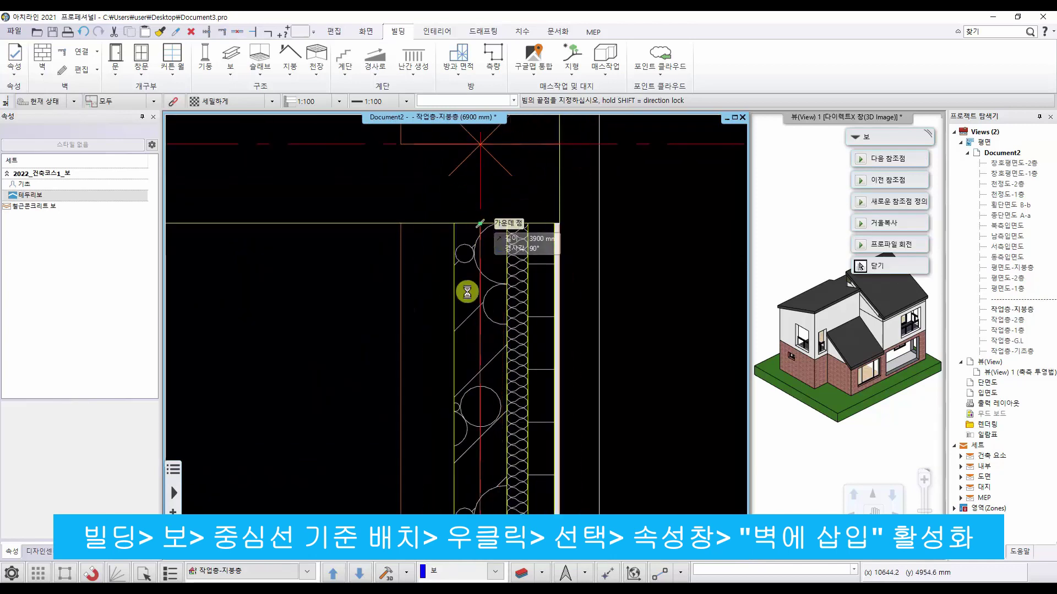
pyautogui.click(480, 224)
pyautogui.scroll(-5, 466, 298)
pyautogui.moveTo(386, 380); pyautogui.dragTo(440, 316, button='middle')
pyautogui.press('Escape')
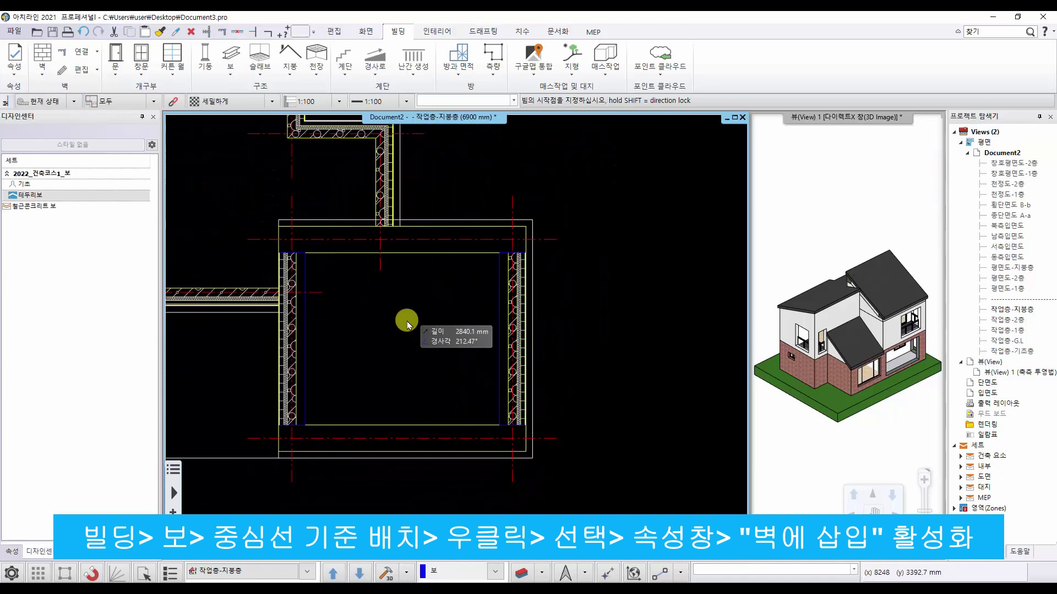
pyautogui.press('Escape')
# Step: Select both sloped side beams together, enable their insertion into the walls (벽에 삽입) and deselect them
pyautogui.click(305, 319)
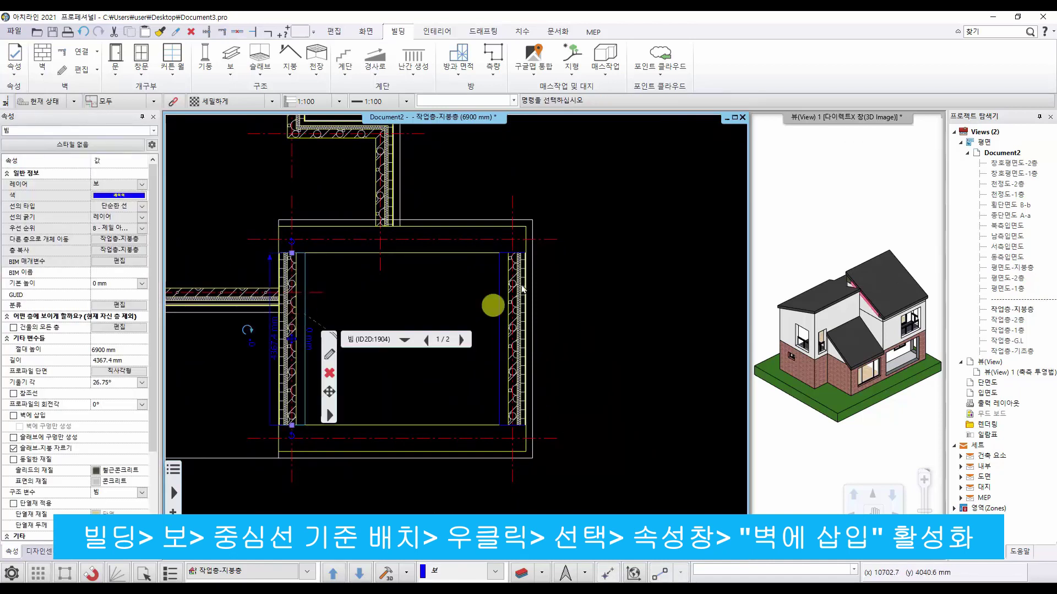
pyautogui.keyDown('shift'); pyautogui.click(500, 287); pyautogui.keyUp('shift')
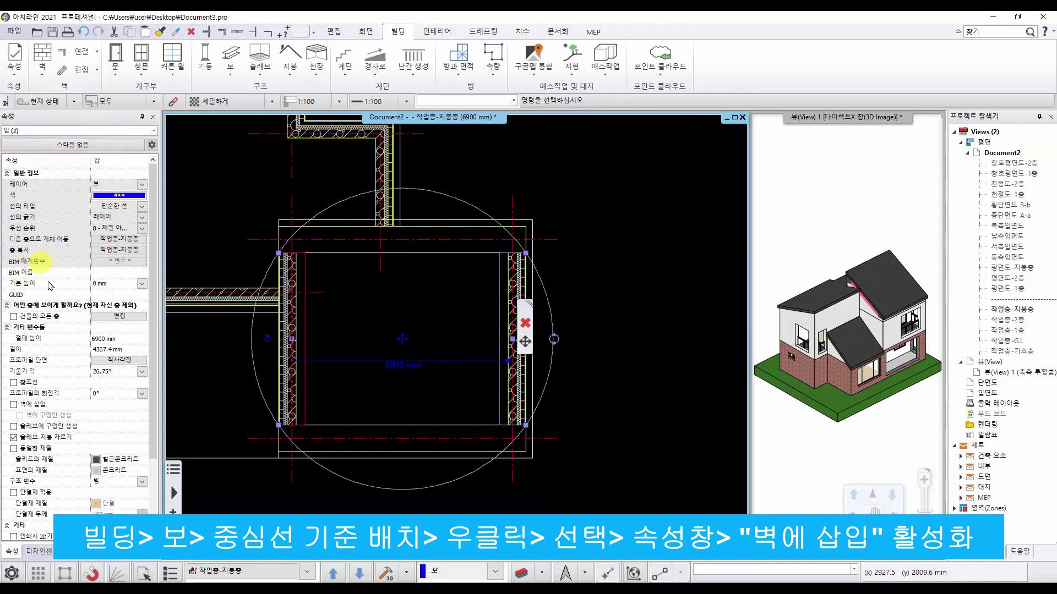
pyautogui.click(14, 405)
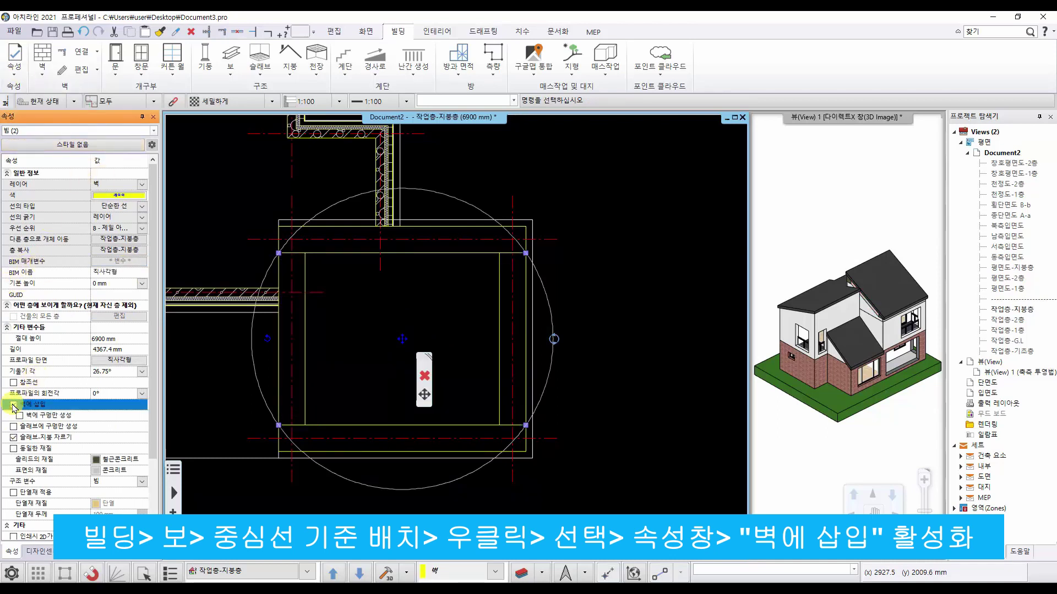
pyautogui.click(613, 300)
pyautogui.press('Escape')
pyautogui.moveTo(442, 339); pyautogui.dragTo(517, 370, button='middle')
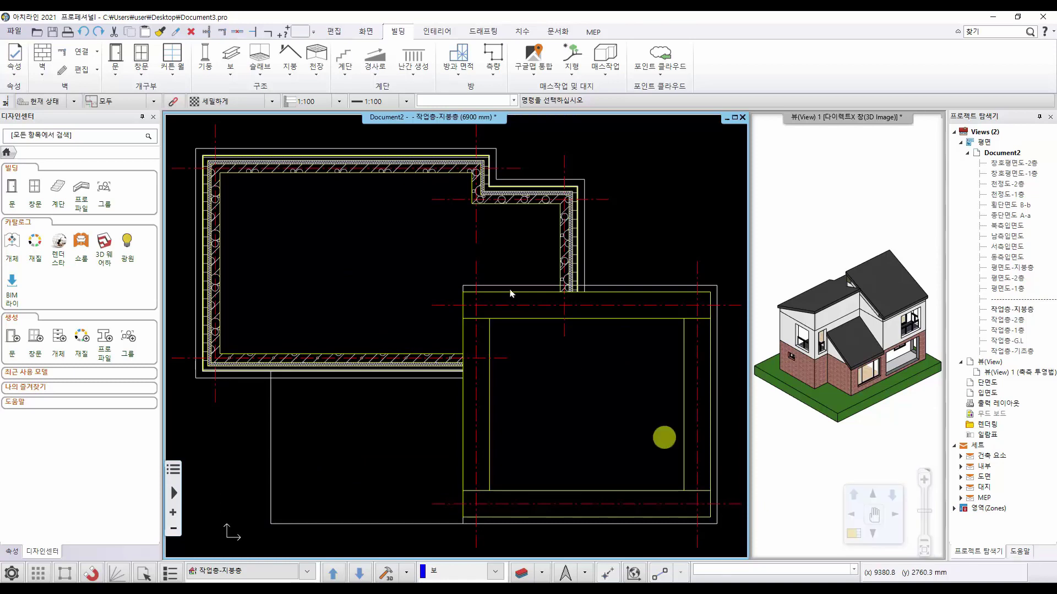
# Step: Set the beam properties to style 테두리보 from set 2022_건축코스1_보 with a profile height of 600 mm
pyautogui.rightClick(230, 55)
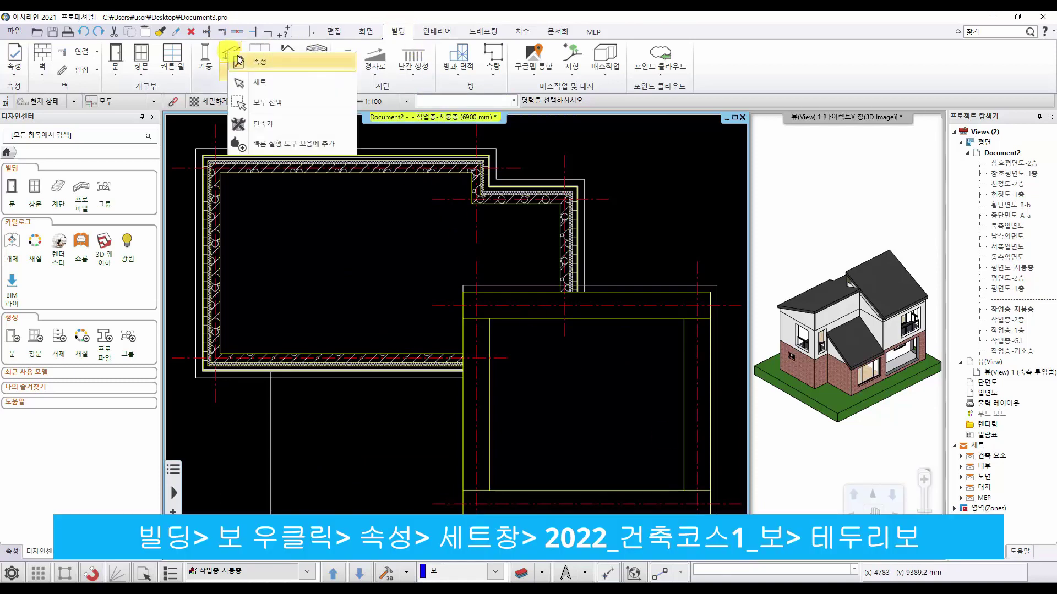
pyautogui.click(243, 63)
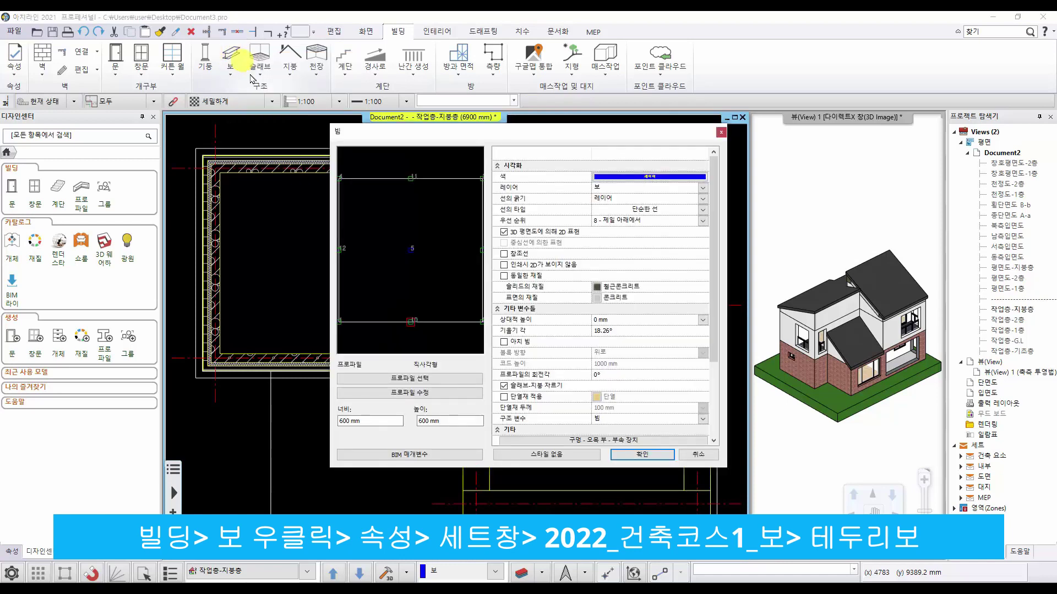
pyautogui.click(553, 454)
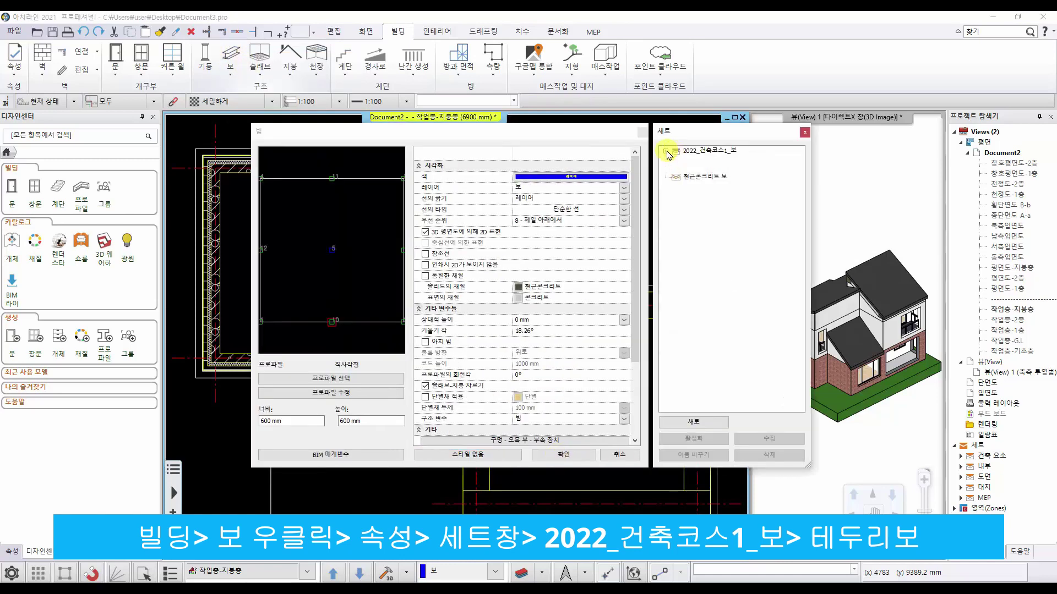
pyautogui.click(691, 172)
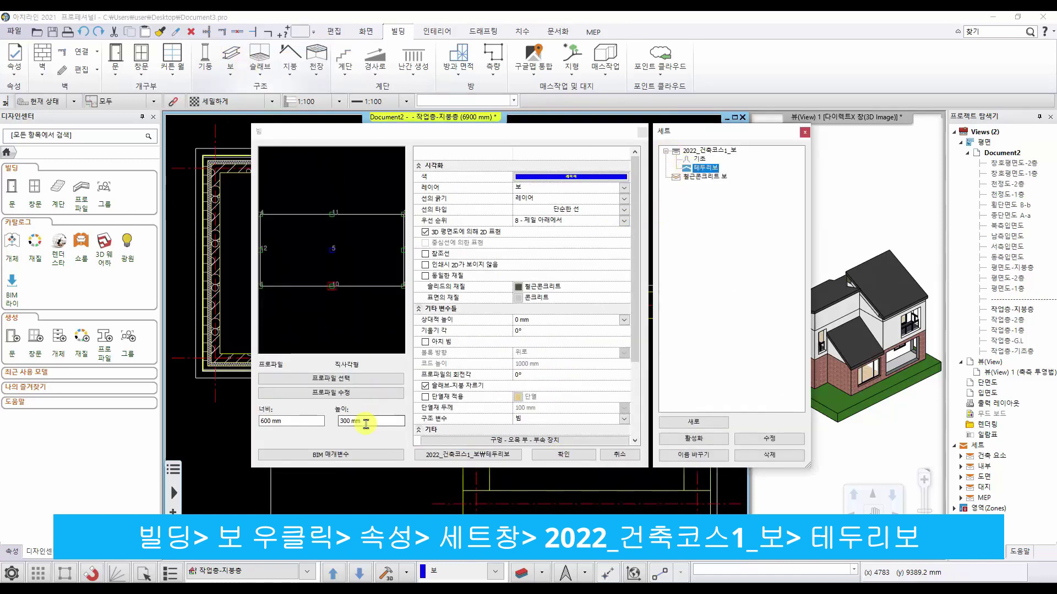
pyautogui.click(386, 421)
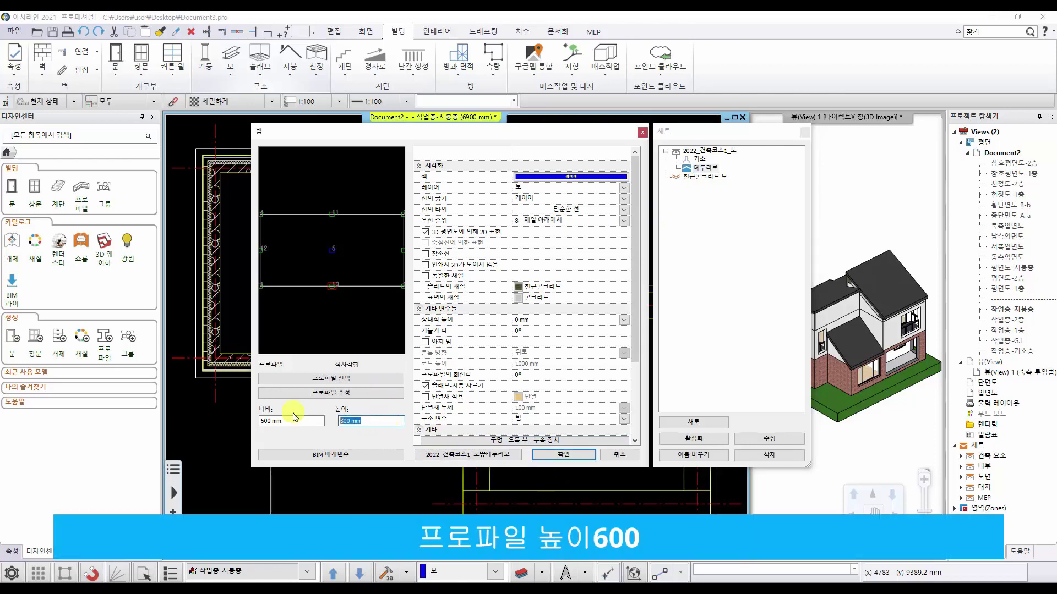
pyautogui.click(563, 454)
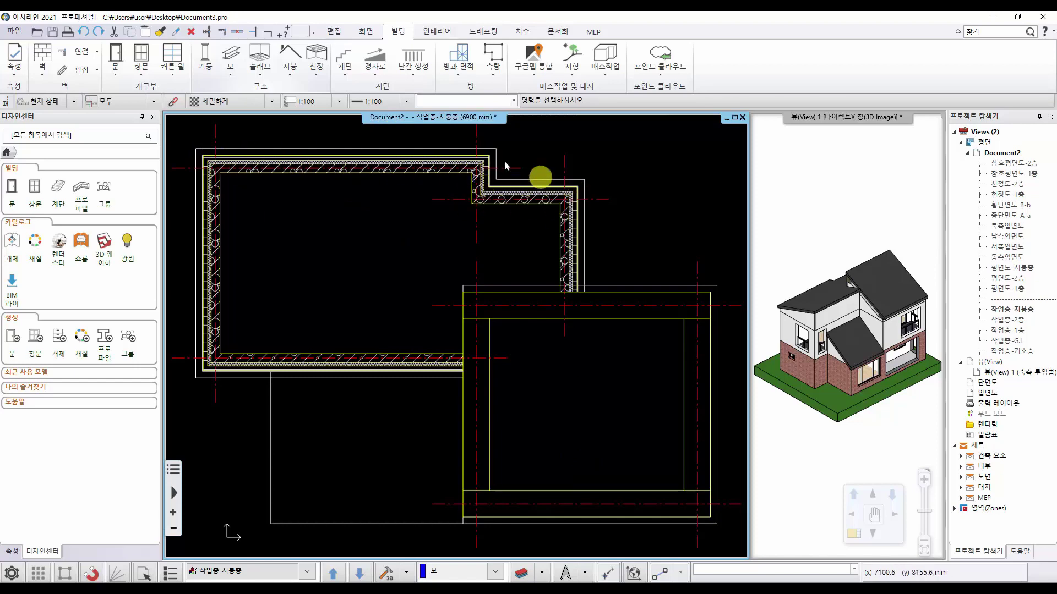
# Step: Start a Slab beam rafts open path at the upper-left wall's outer face and run it along the upper centre line to the stepped corner's axis intersection
pyautogui.click(230, 71)
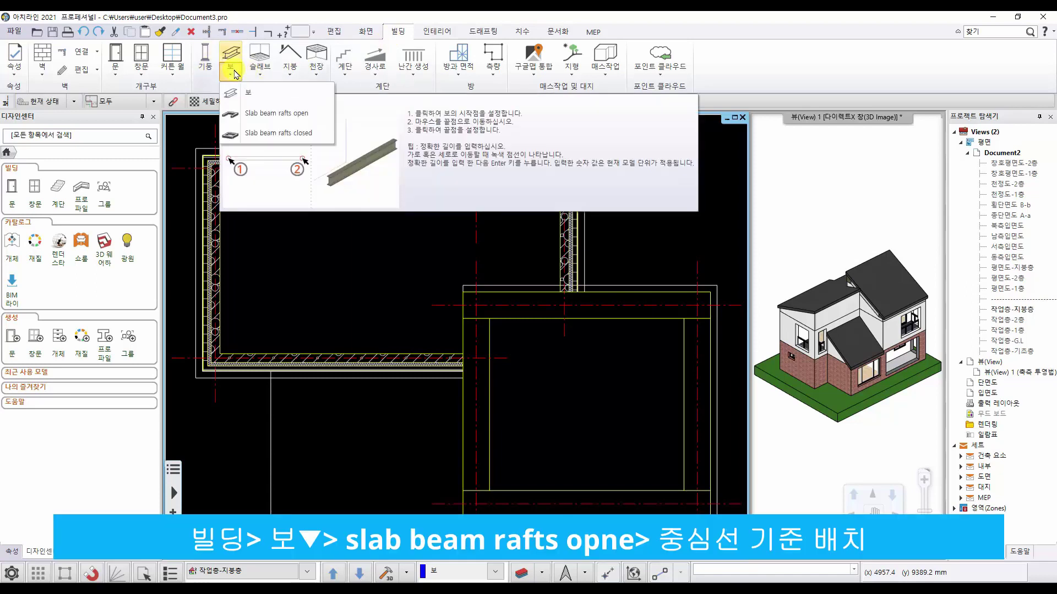
pyautogui.click(304, 114)
pyautogui.scroll(5, 325, 269)
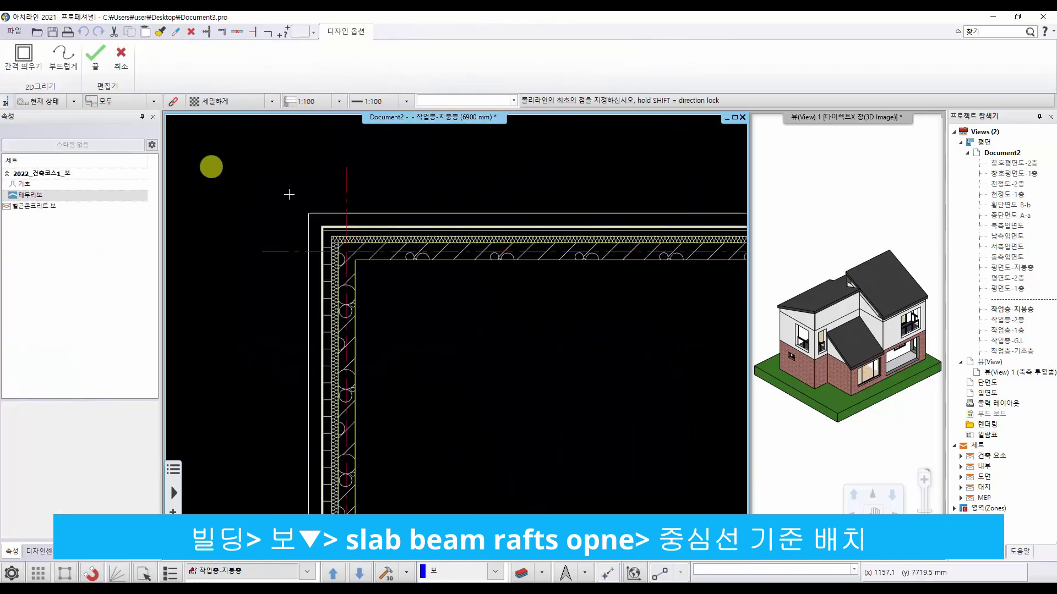
pyautogui.click(327, 270)
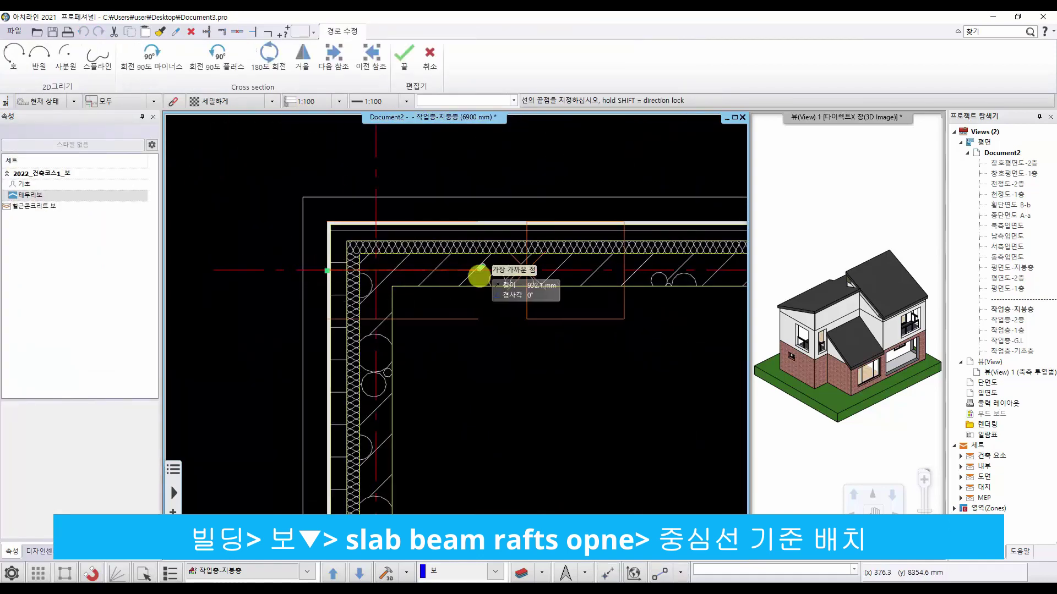
pyautogui.scroll(-3, 480, 278)
pyautogui.moveTo(710, 287); pyautogui.dragTo(468, 305, button='middle')
pyautogui.moveTo(655, 306); pyautogui.dragTo(485, 297, button='middle')
pyautogui.scroll(5, 555, 271)
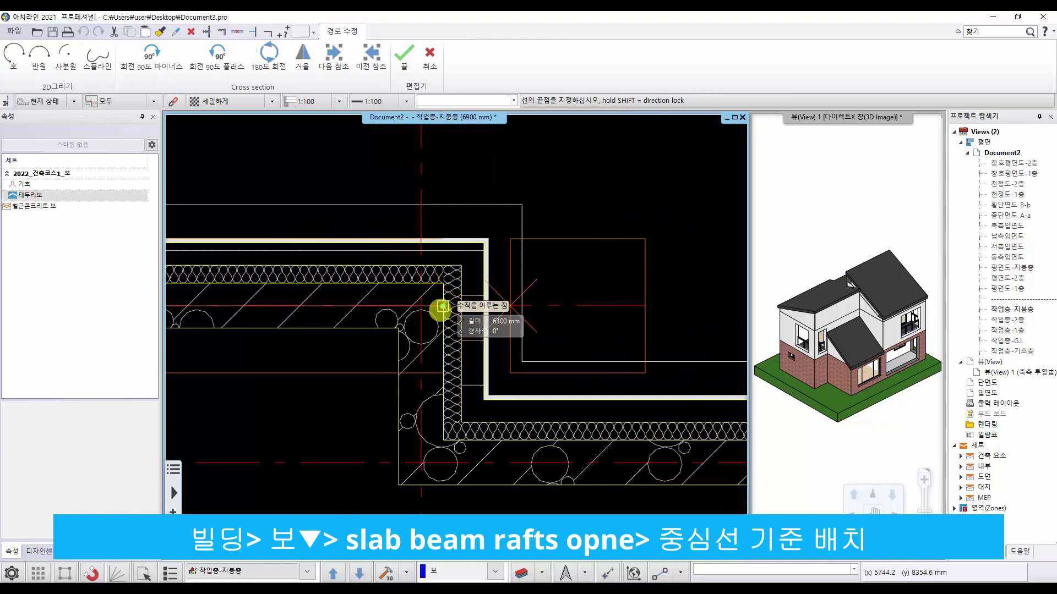
pyautogui.click(421, 306)
# Step: Continue the beam path down to the lower centre line and 2300 mm along it to the outer wall face, and finish the beam
pyautogui.click(421, 464)
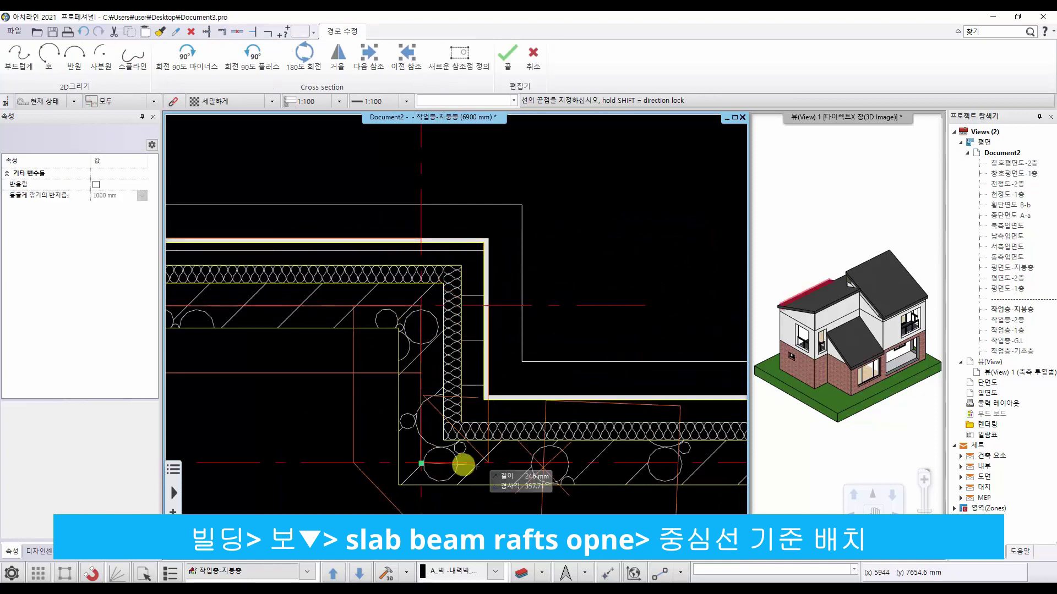
pyautogui.scroll(-4, 468, 465)
pyautogui.moveTo(589, 504); pyautogui.dragTo(366, 395, button='middle')
pyautogui.scroll(5, 443, 347)
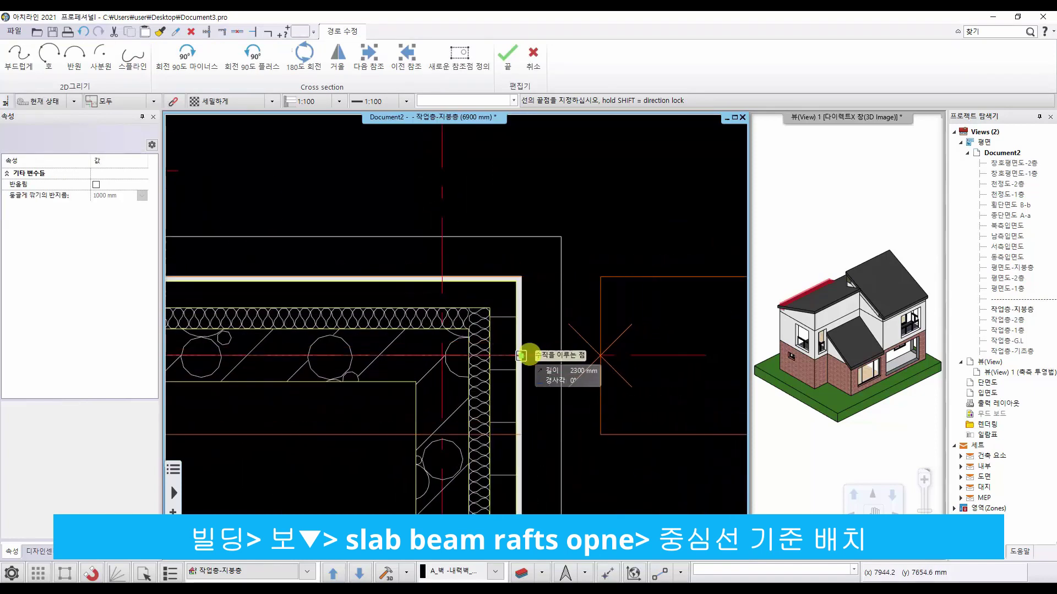
pyautogui.click(521, 355)
pyautogui.press('Return')
pyautogui.scroll(-4, 567, 303)
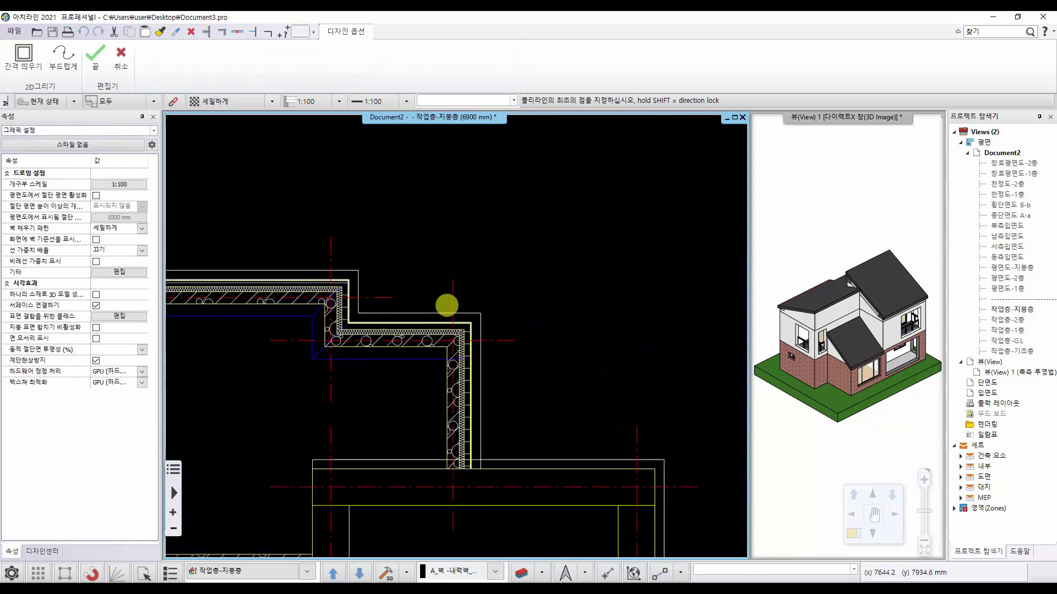
pyautogui.moveTo(286, 302); pyautogui.dragTo(497, 262, button='middle')
pyautogui.scroll(-1, 398, 311)
pyautogui.moveTo(392, 302); pyautogui.dragTo(402, 294, button='middle')
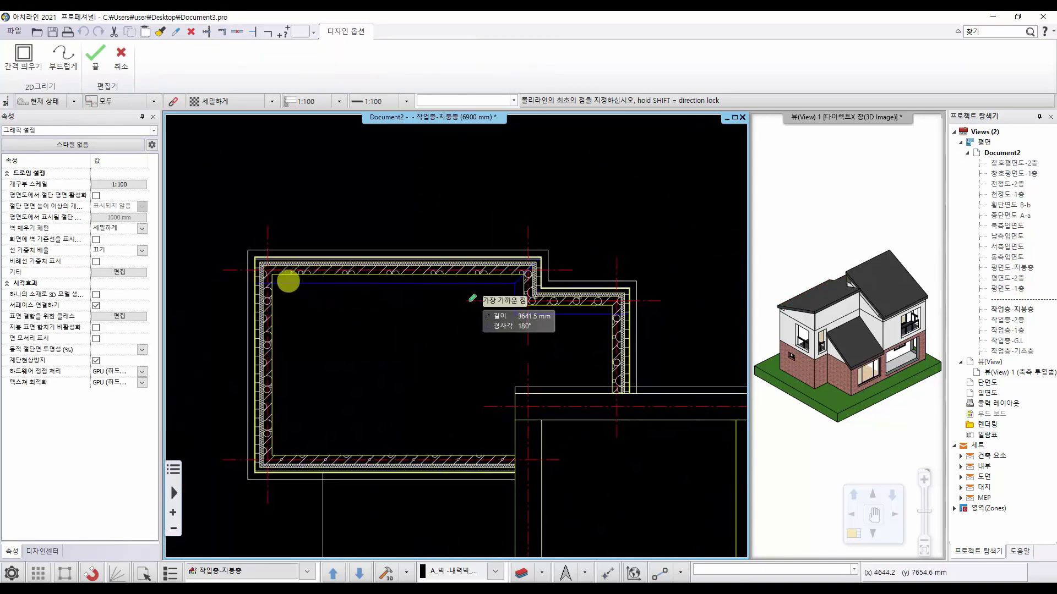
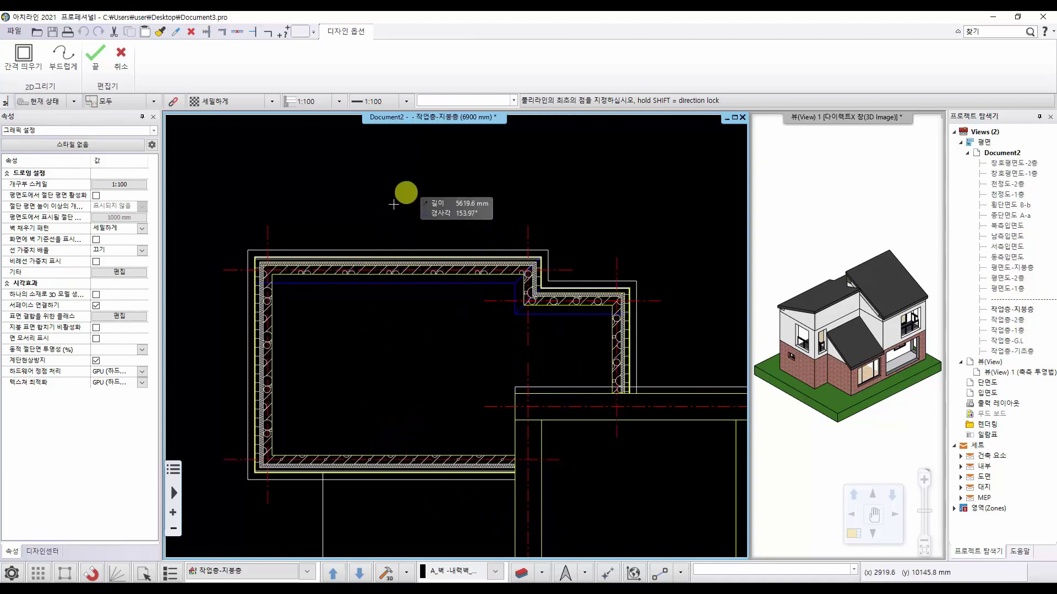
pyautogui.press('Escape')
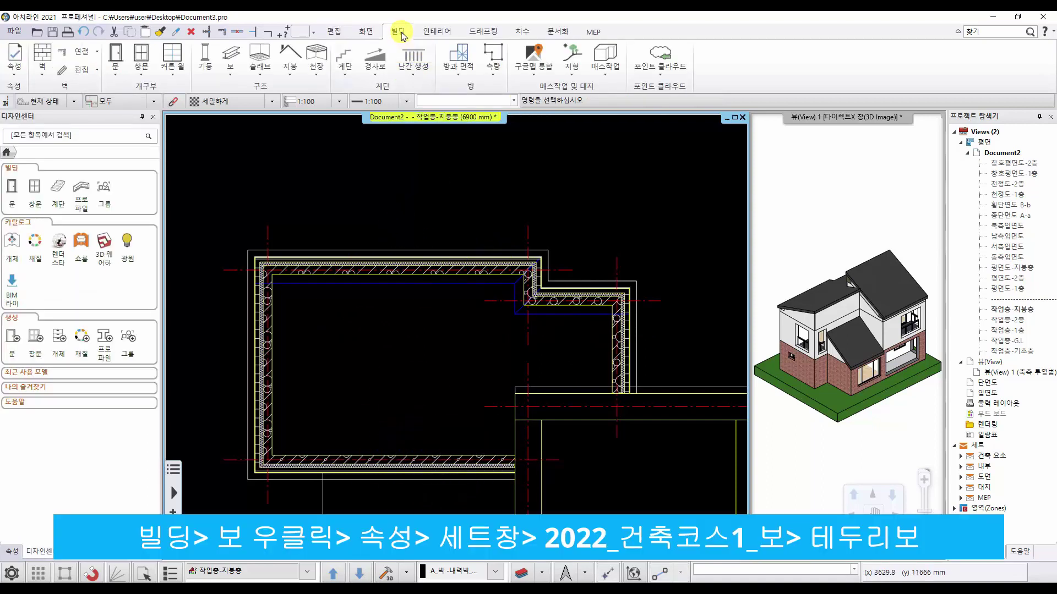
# Step: Set the beam properties to style 테두리보 with a profile height of 600 mm and a relative height (상대적 높이) of 1200 mm
pyautogui.rightClick(232, 55)
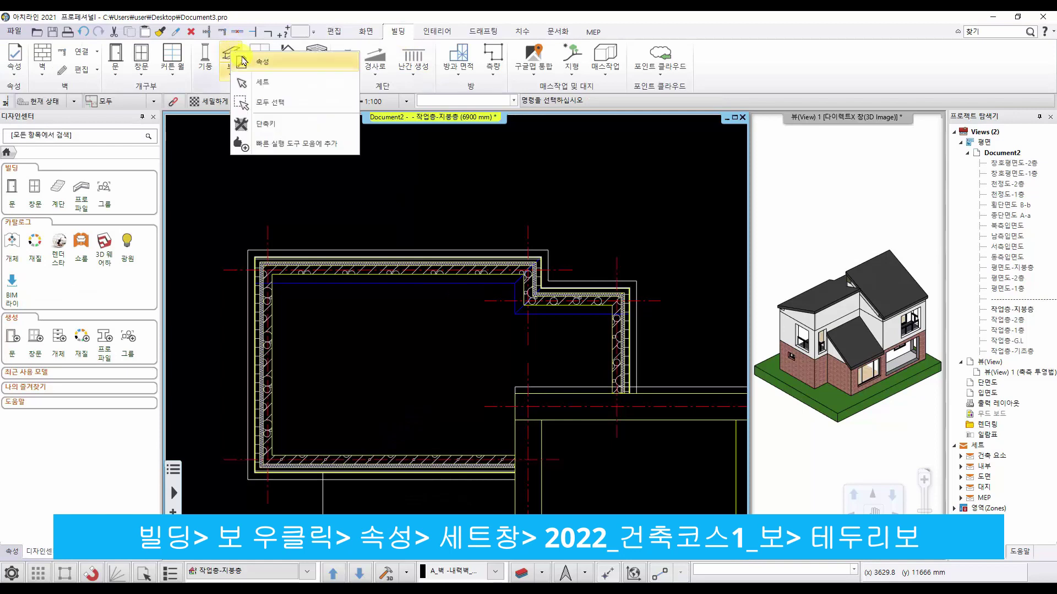
pyautogui.click(243, 61)
pyautogui.click(550, 454)
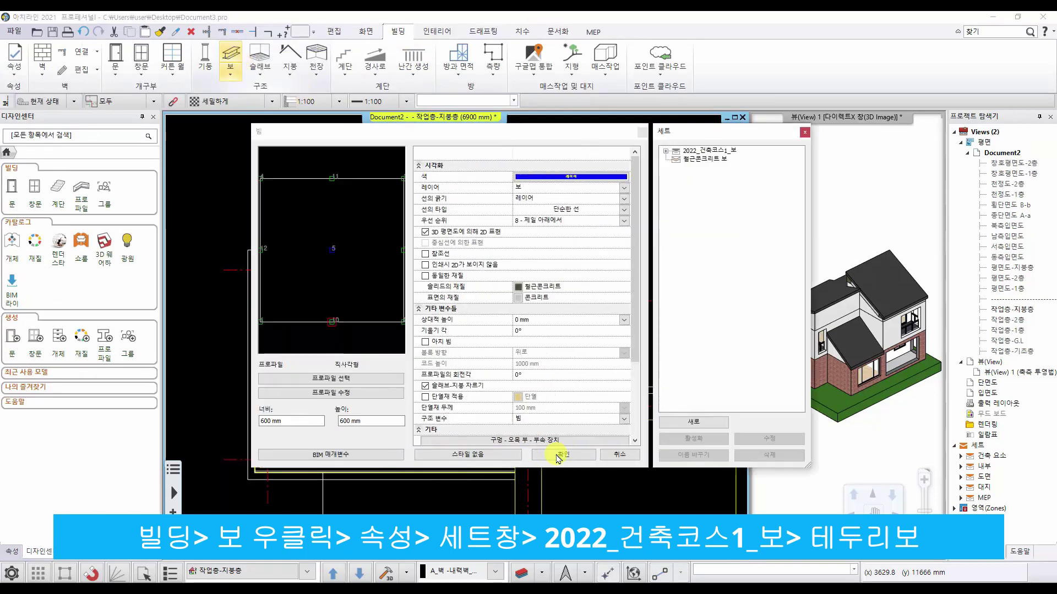
pyautogui.click(664, 151)
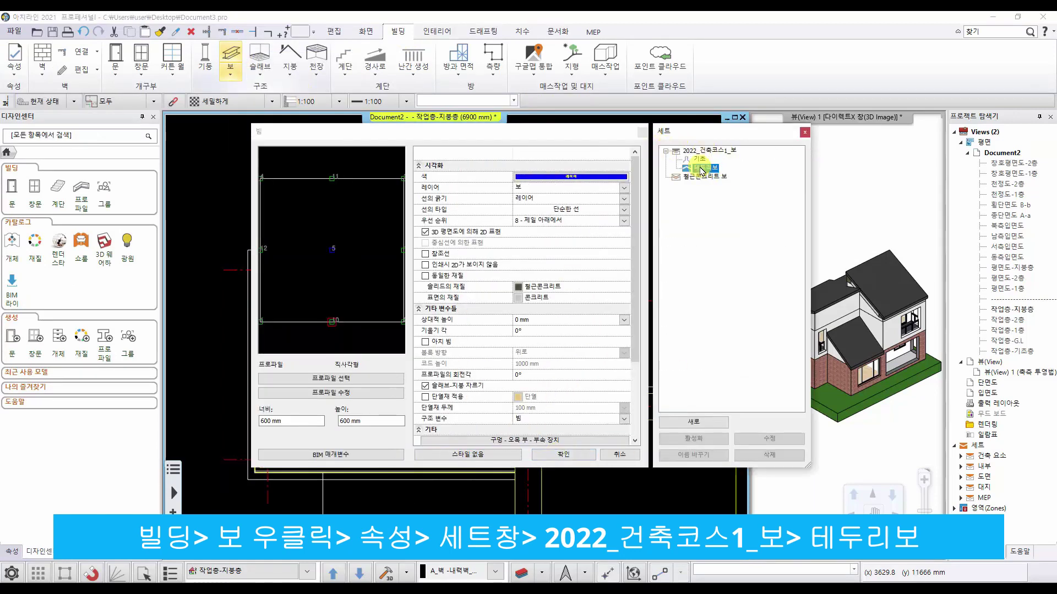
pyautogui.click(702, 169)
pyautogui.doubleClick(397, 419)
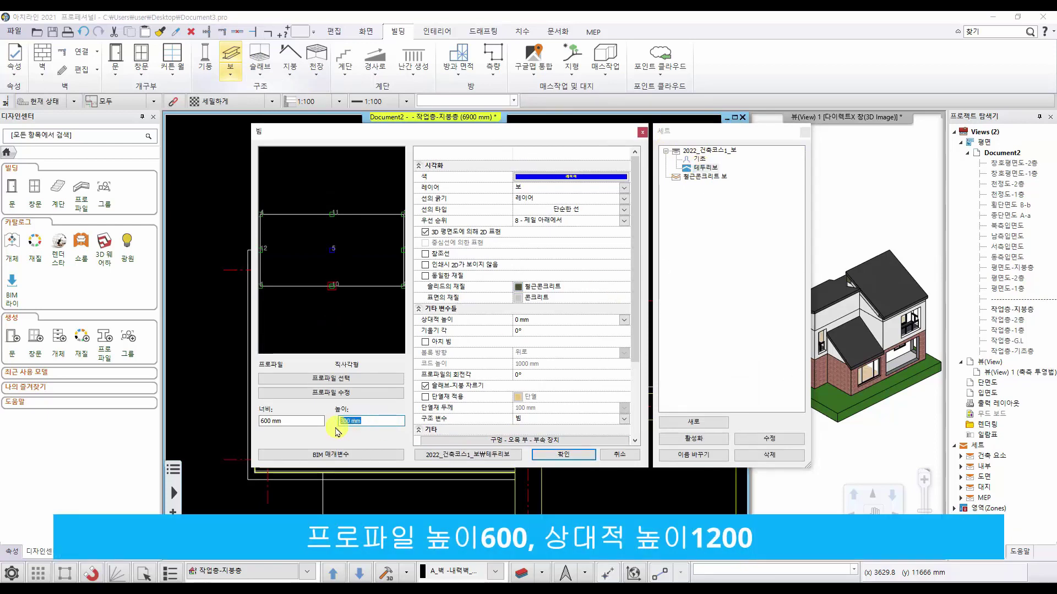
pyautogui.click(538, 321)
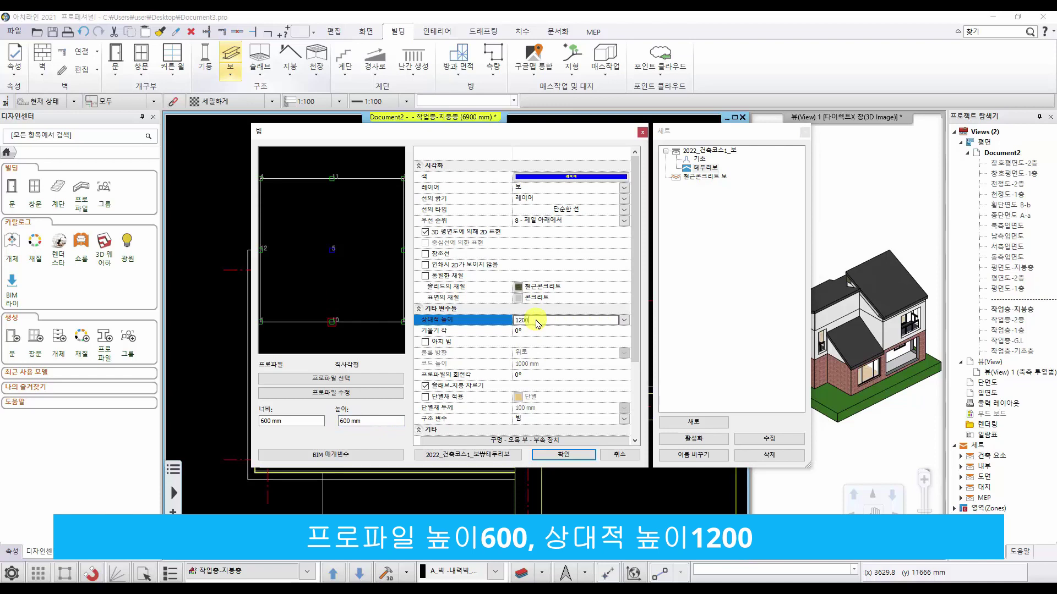
pyautogui.click(564, 455)
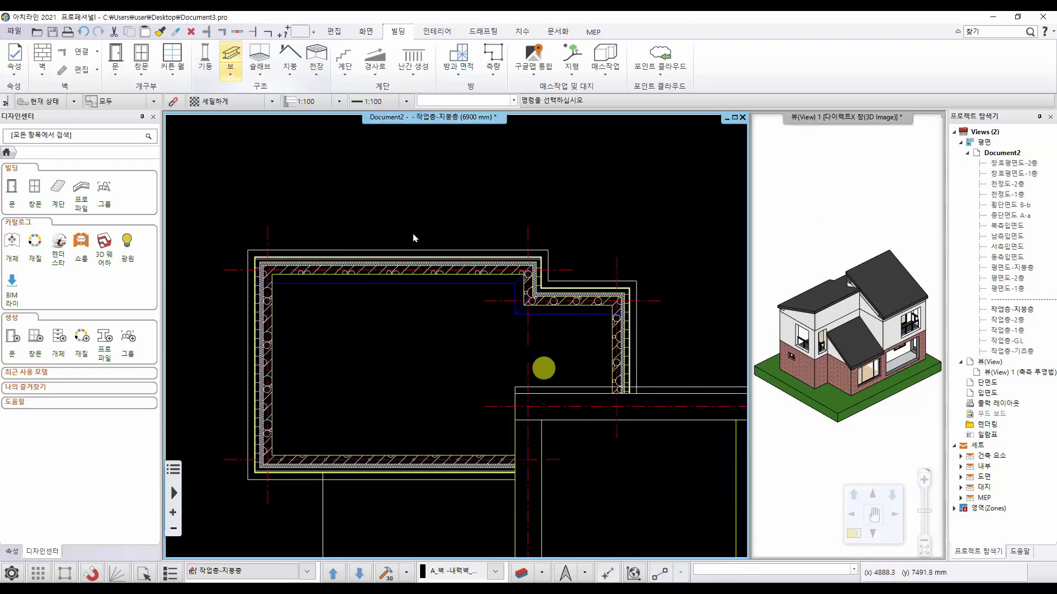
# Step: Place a 5900 mm beam along the left block's lower wall centre line, from the outer wall face to the edge of the adjoining block
pyautogui.click(230, 53)
pyautogui.scroll(6, 314, 370)
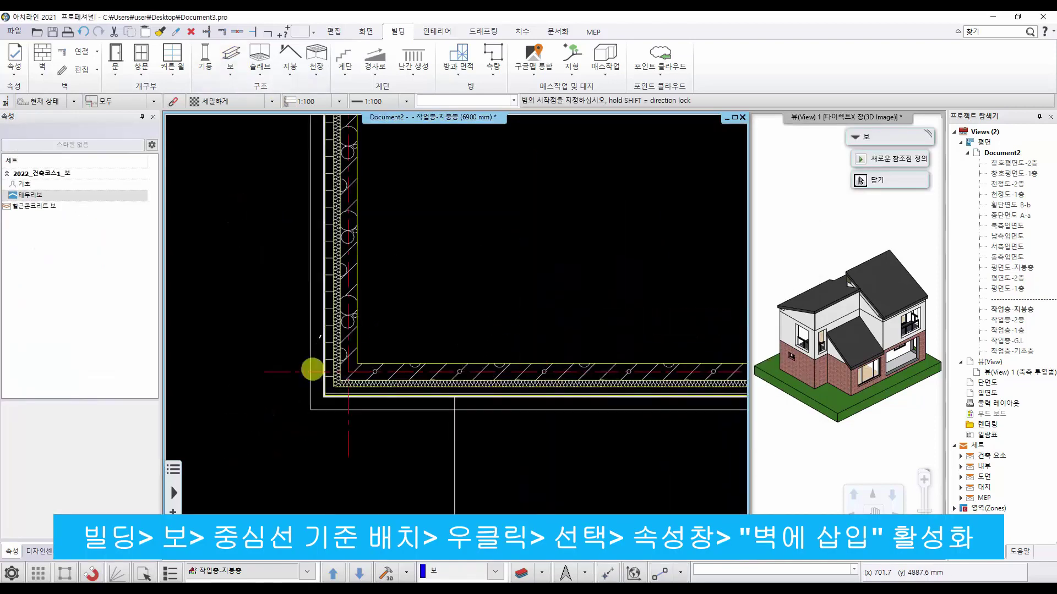
pyautogui.click(351, 364)
pyautogui.scroll(-4, 455, 362)
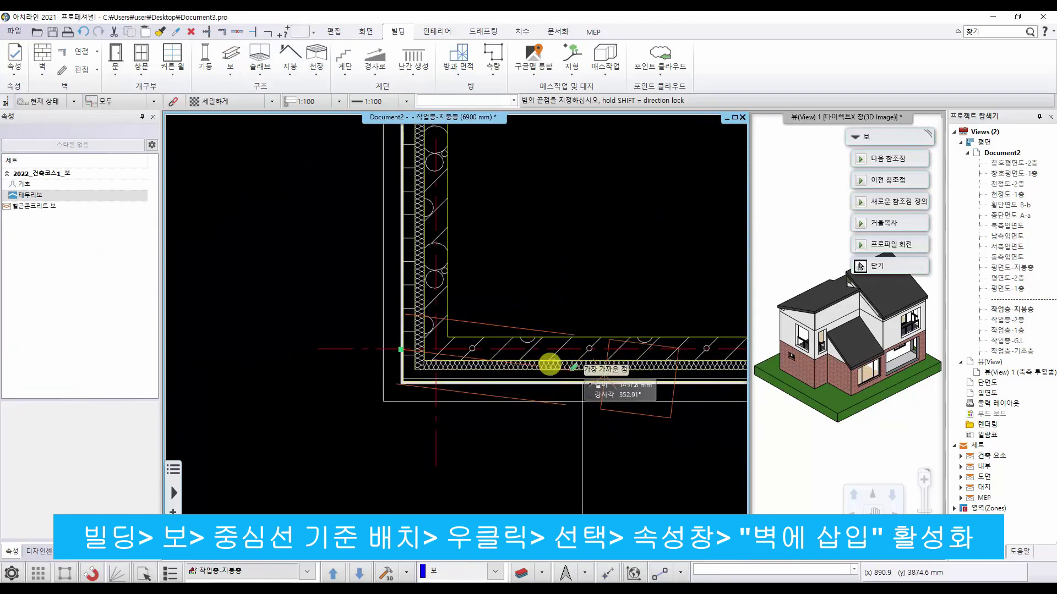
pyautogui.moveTo(716, 355); pyautogui.dragTo(231, 350, button='middle')
pyautogui.scroll(1, 440, 345)
pyautogui.scroll(2, 453, 344)
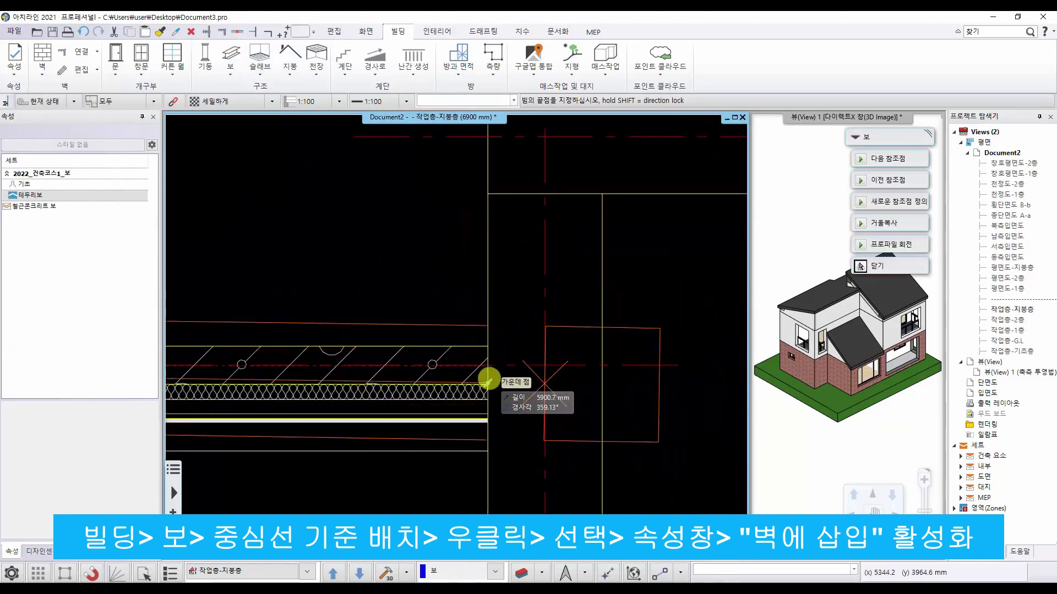
pyautogui.click(489, 365)
pyautogui.scroll(-5, 328, 286)
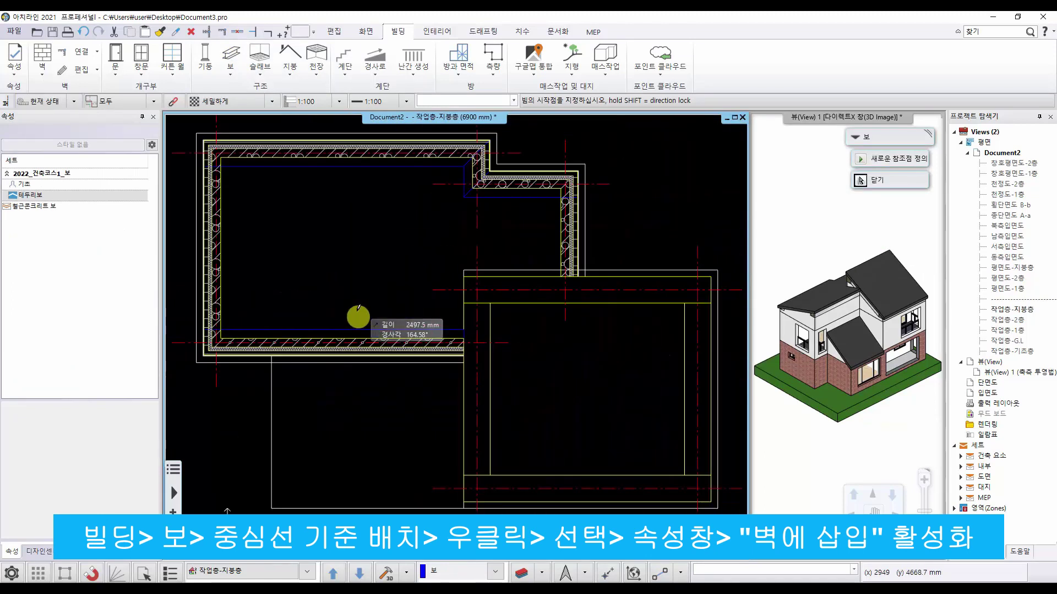
# Step: Select the left block's lower beam, enable its insertion into the wall (벽에 삽입) and deselect it
pyautogui.click(321, 350)
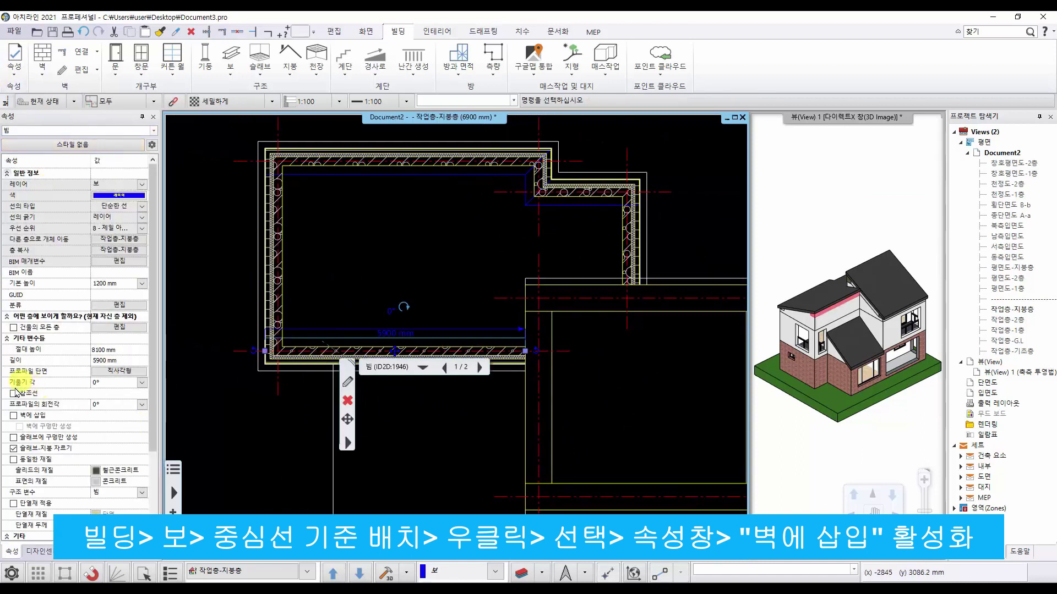
pyautogui.click(13, 416)
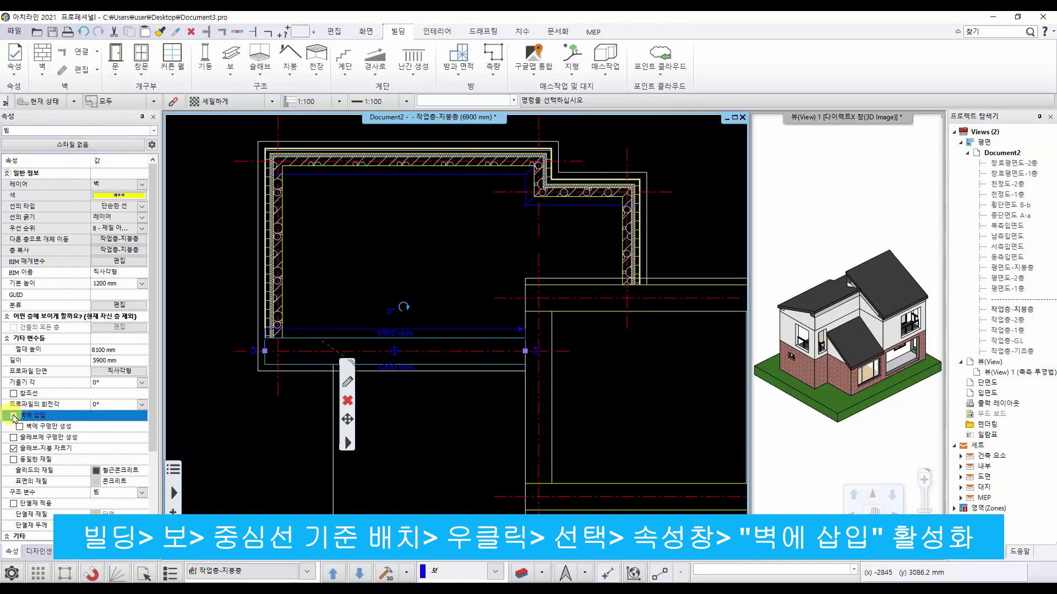
pyautogui.click(404, 263)
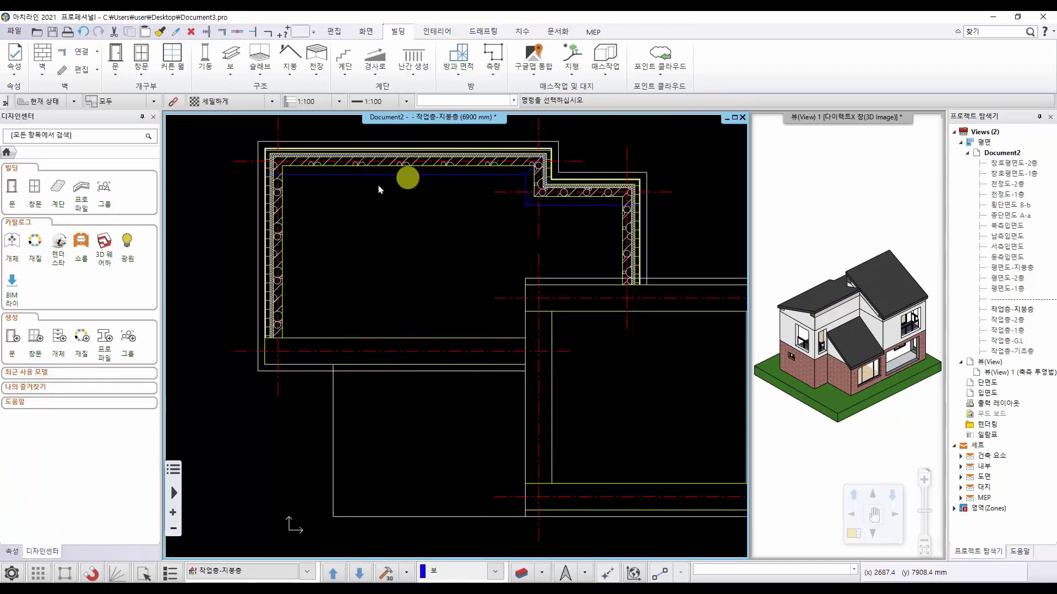
# Step: Set the beam properties to style 테두리보 with a profile height of 600 mm and a slope angle (기울기 각) of 18.26°
pyautogui.moveTo(412, 277); pyautogui.dragTo(408, 333, button='middle')
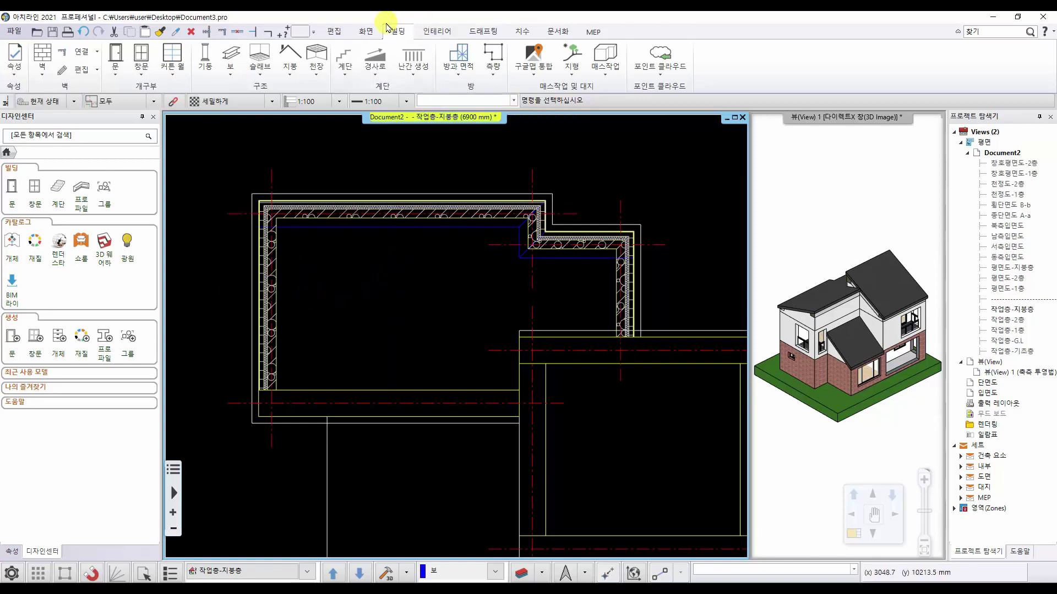
pyautogui.rightClick(231, 56)
pyautogui.click(255, 63)
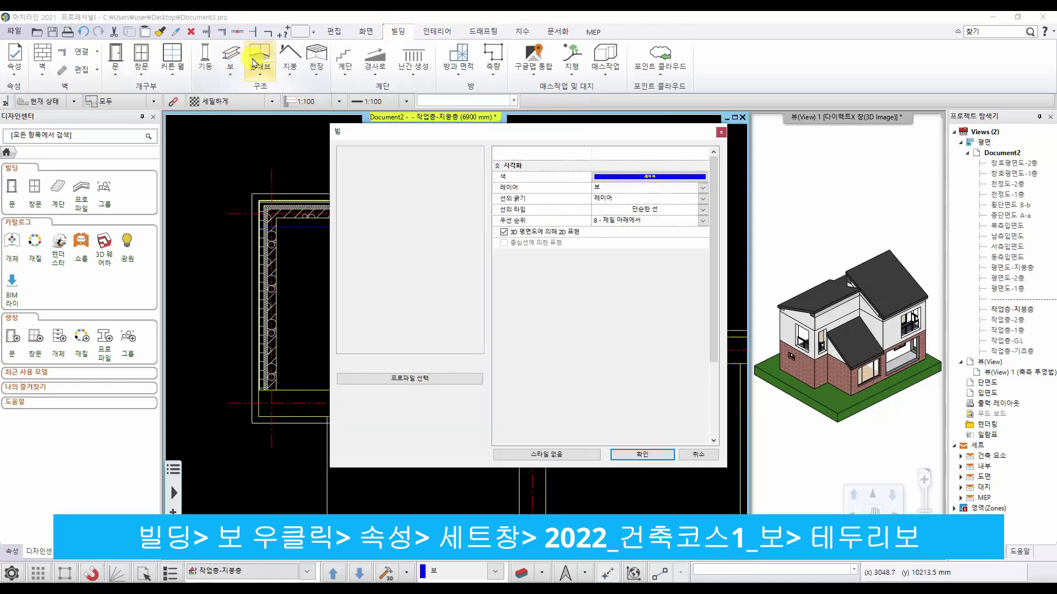
pyautogui.click(552, 456)
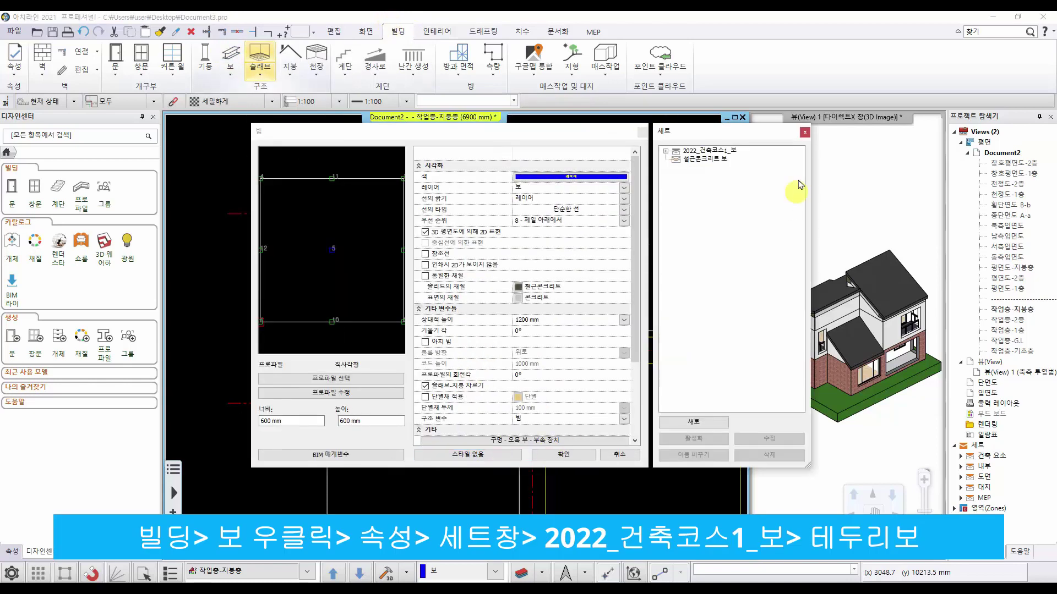
pyautogui.doubleClick(722, 152)
pyautogui.doubleClick(711, 168)
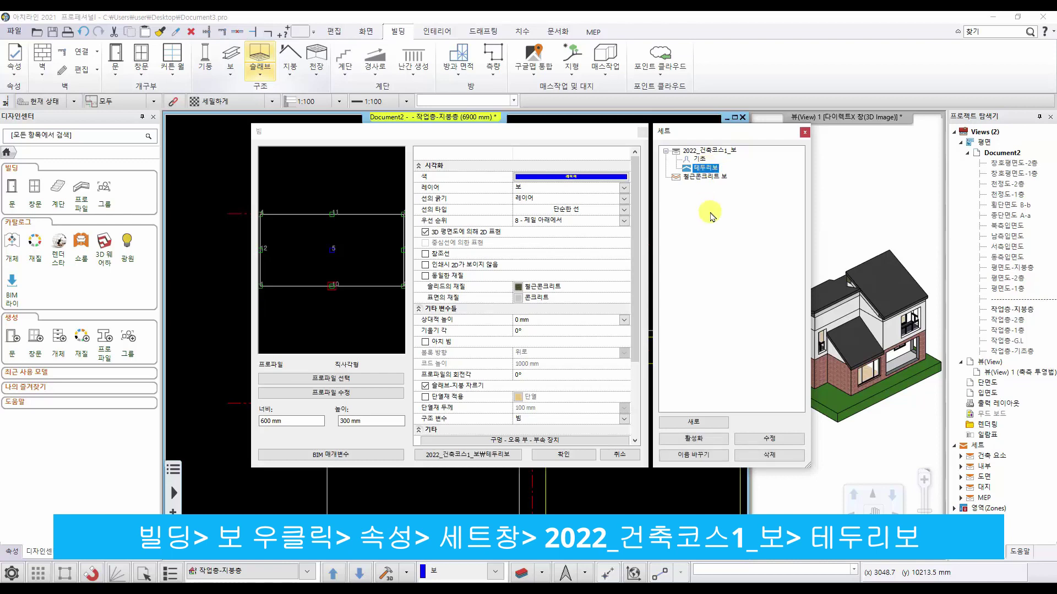
pyautogui.click(364, 421)
pyautogui.moveTo(364, 421); pyautogui.dragTo(301, 421)
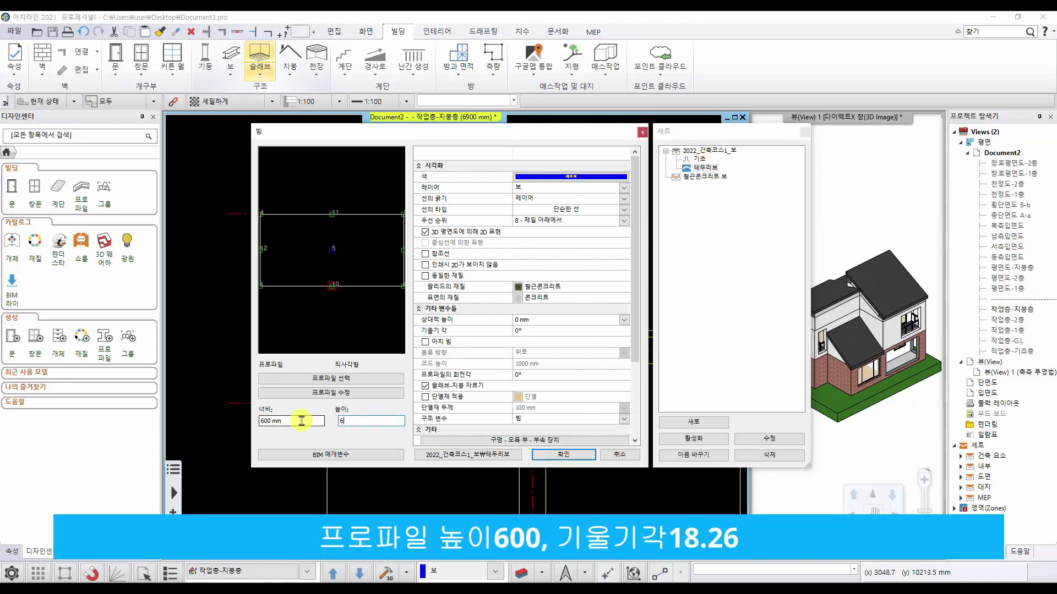
pyautogui.write('600')
pyautogui.click(529, 330)
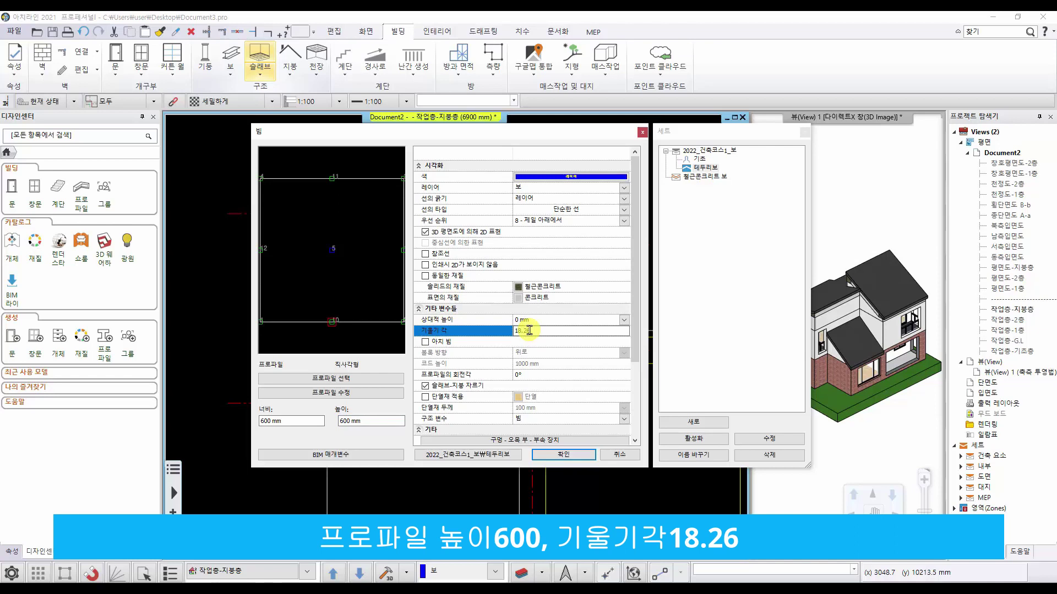
pyautogui.click(562, 455)
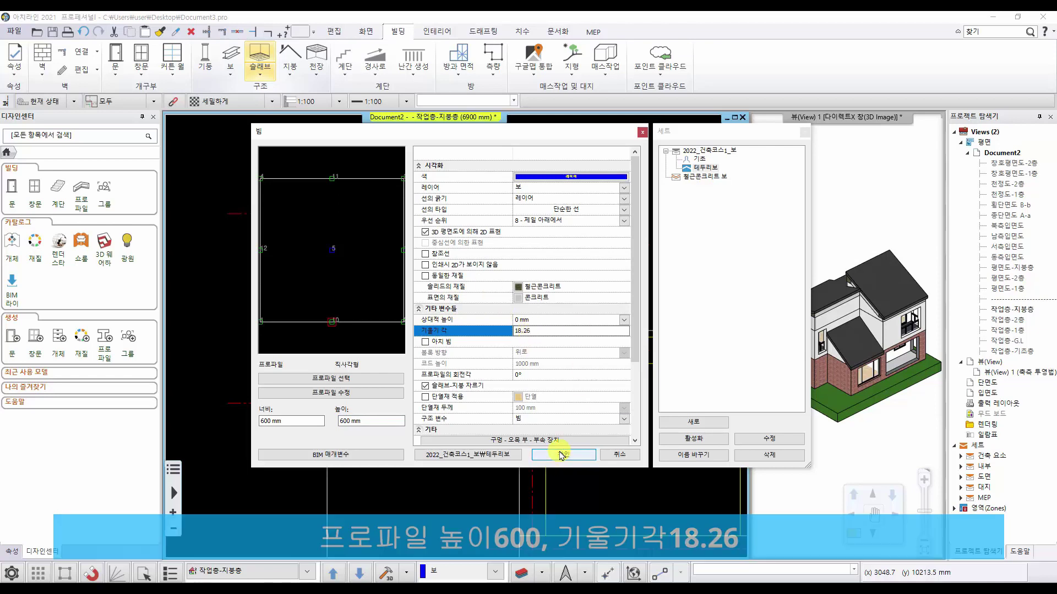
# Step: Place a 4300 mm sloped beam along the left block's left wall centre line, from the upper outer wall face to the lower beam's edge
pyautogui.click(230, 66)
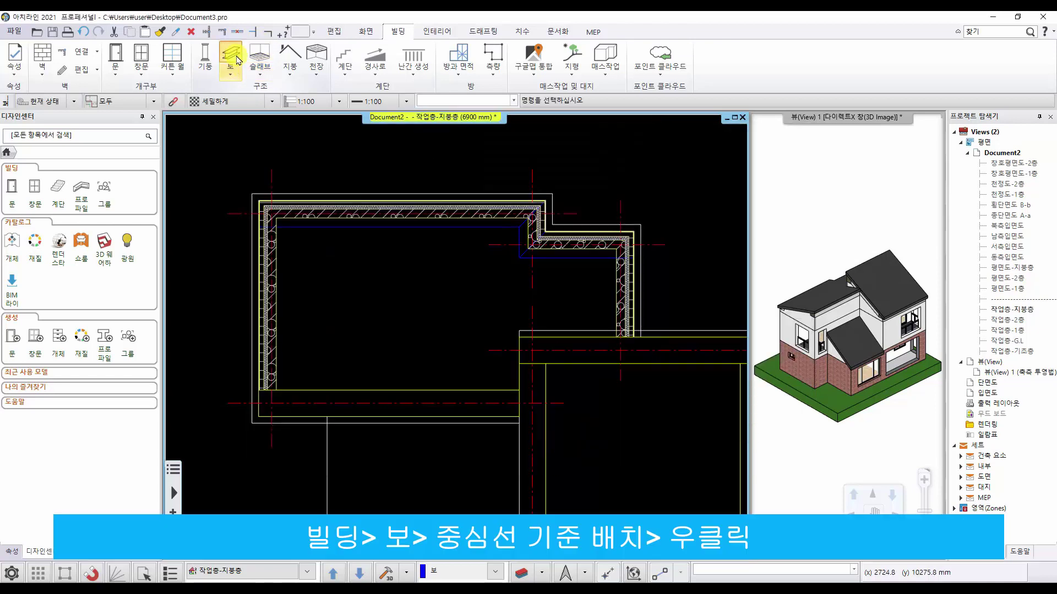
pyautogui.scroll(3, 314, 231)
pyautogui.scroll(4, 395, 230)
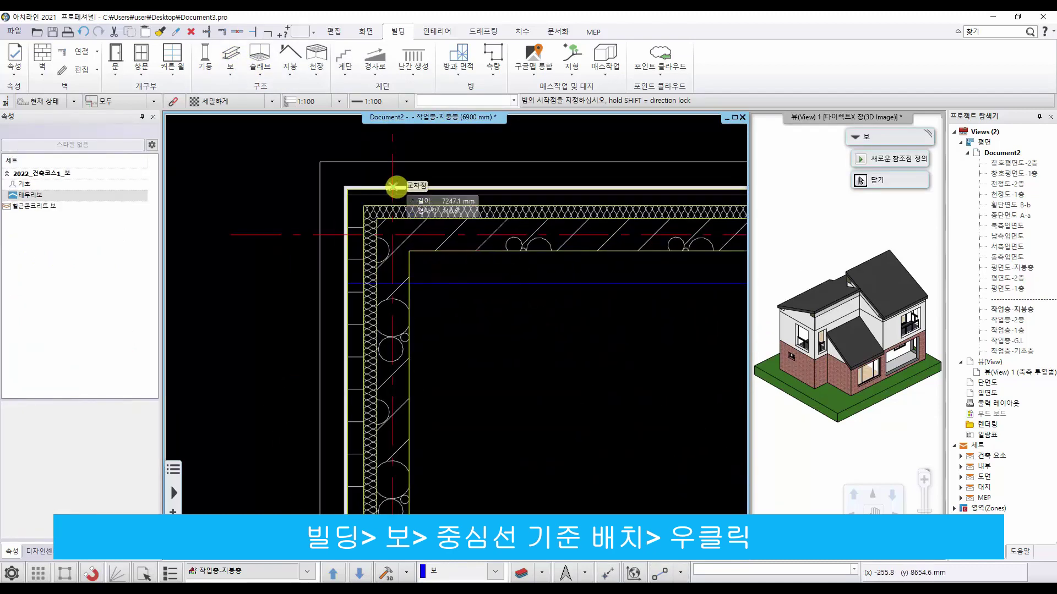
pyautogui.click(394, 185)
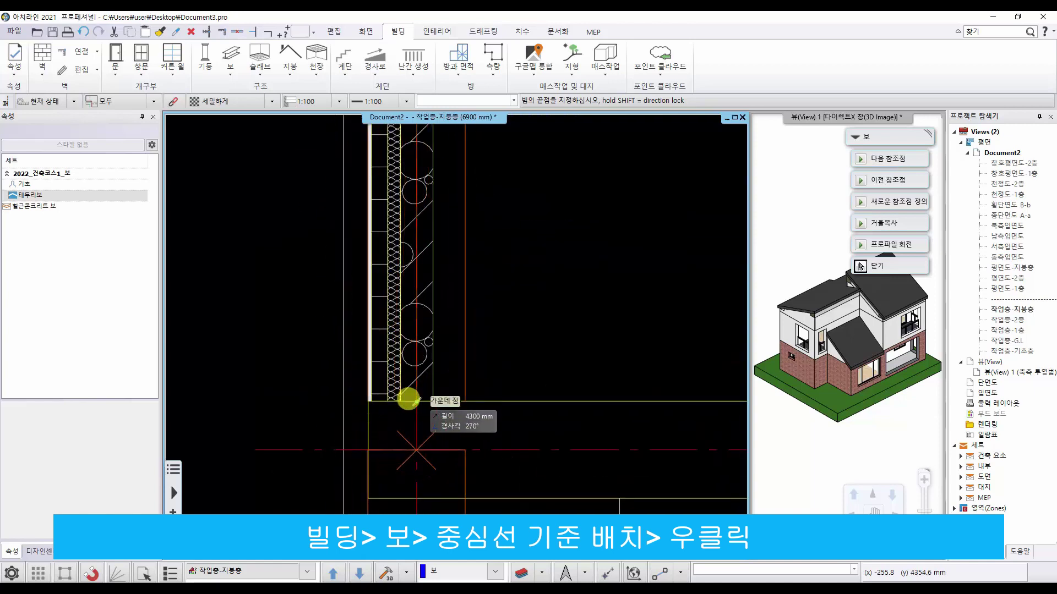
pyautogui.click(416, 402)
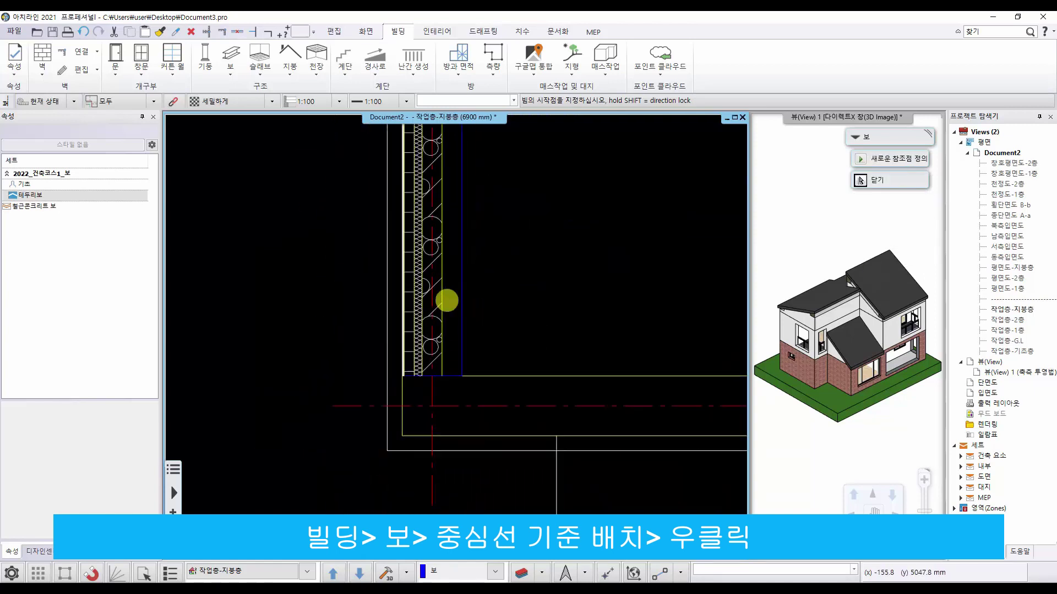
# Step: Place a 2400 mm sloped beam along the left block's right wall centre line, from the upper outer face to the adjoining block's beam, and finish
pyautogui.scroll(6, 396, 299)
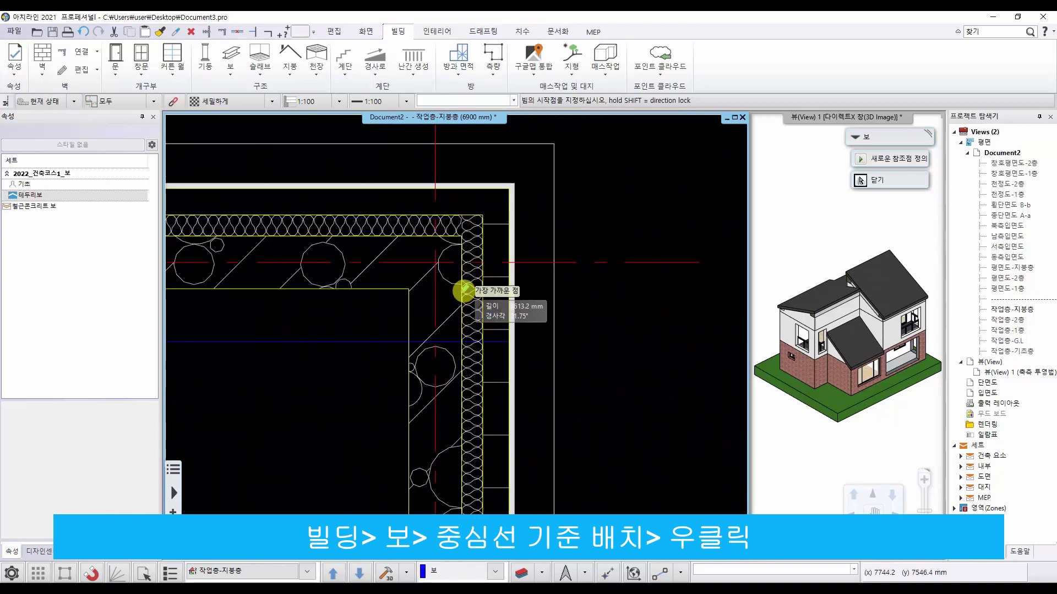
pyautogui.click(435, 183)
pyautogui.scroll(-2, 455, 401)
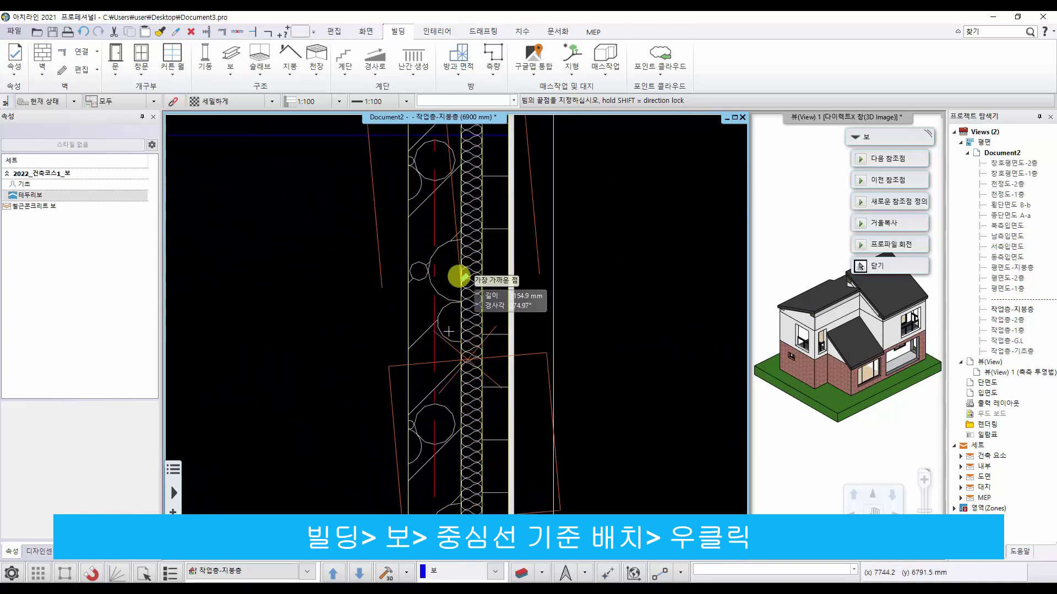
pyautogui.scroll(3, 422, 451)
pyautogui.moveTo(422, 451); pyautogui.dragTo(441, 383, button='middle')
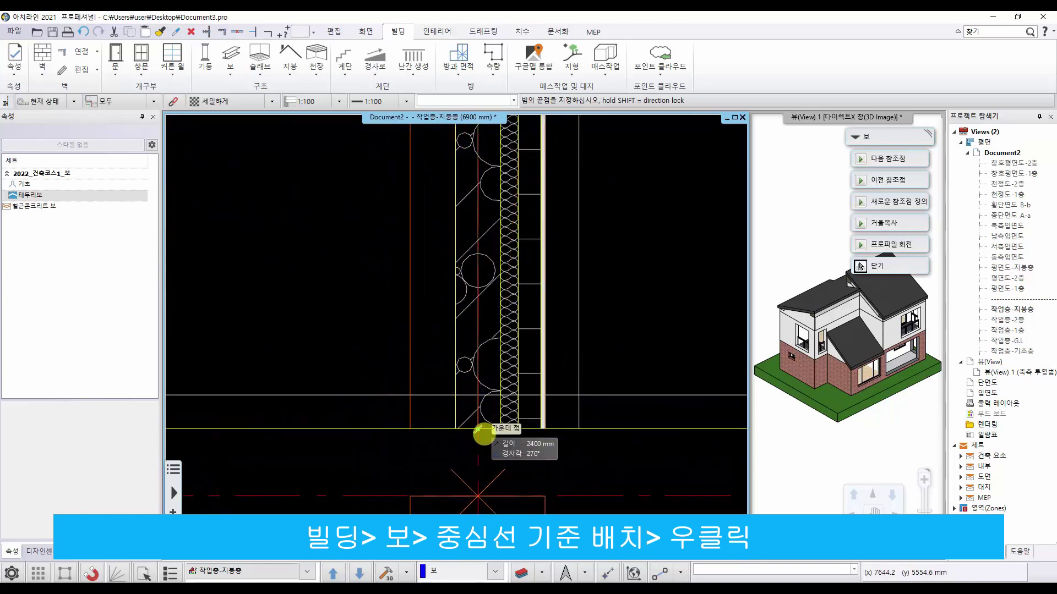
pyautogui.click(483, 433)
pyautogui.scroll(-2, 457, 340)
pyautogui.scroll(-4, 446, 286)
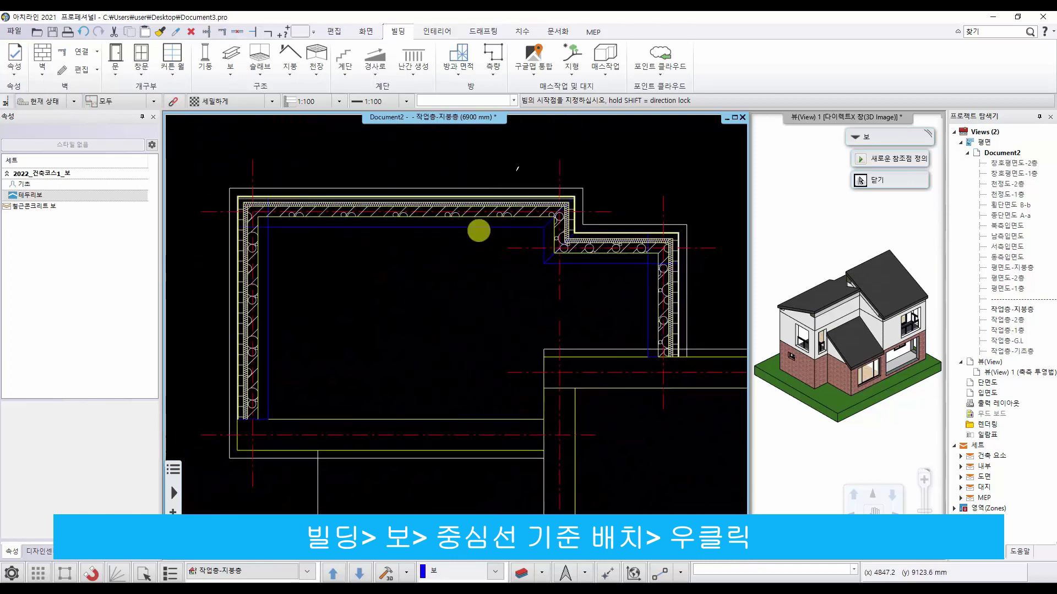
pyautogui.rightClick(318, 278)
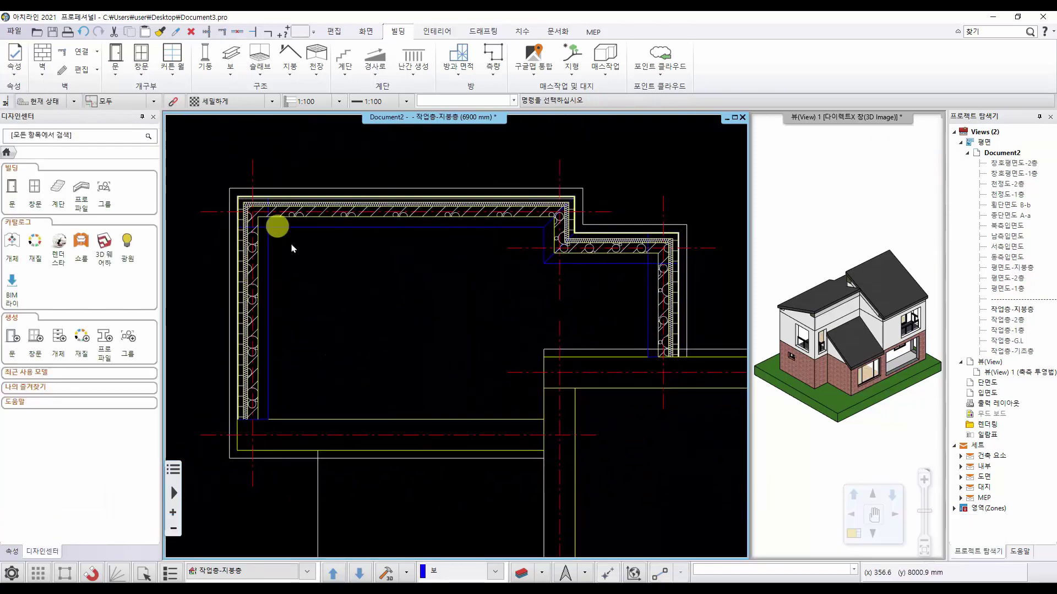
# Step: Shorten the left wall's sloped beam by 600 mm at its upper end
pyautogui.scroll(1, 311, 224)
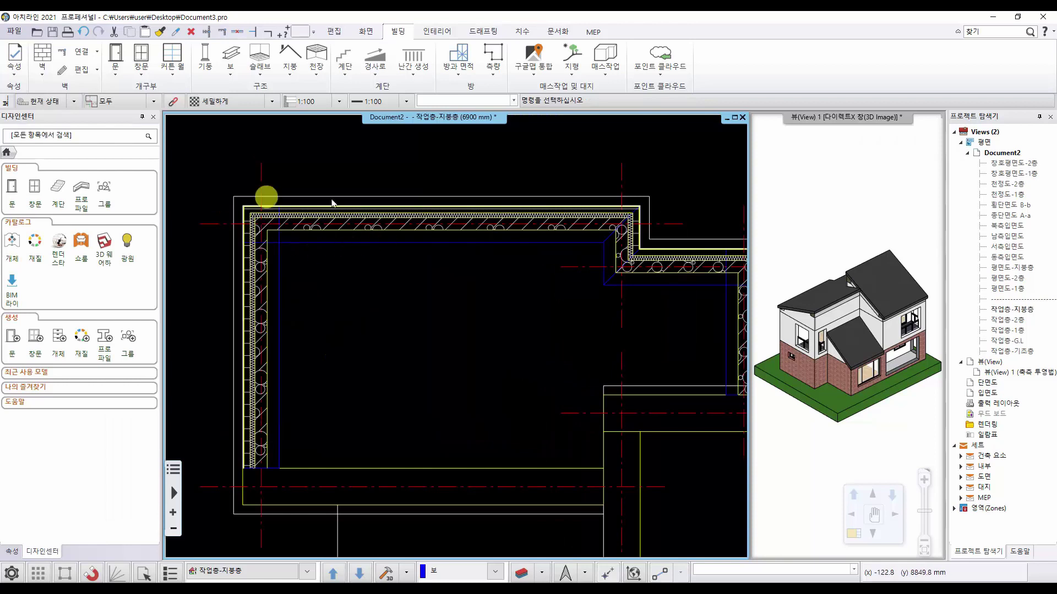
pyautogui.click(280, 266)
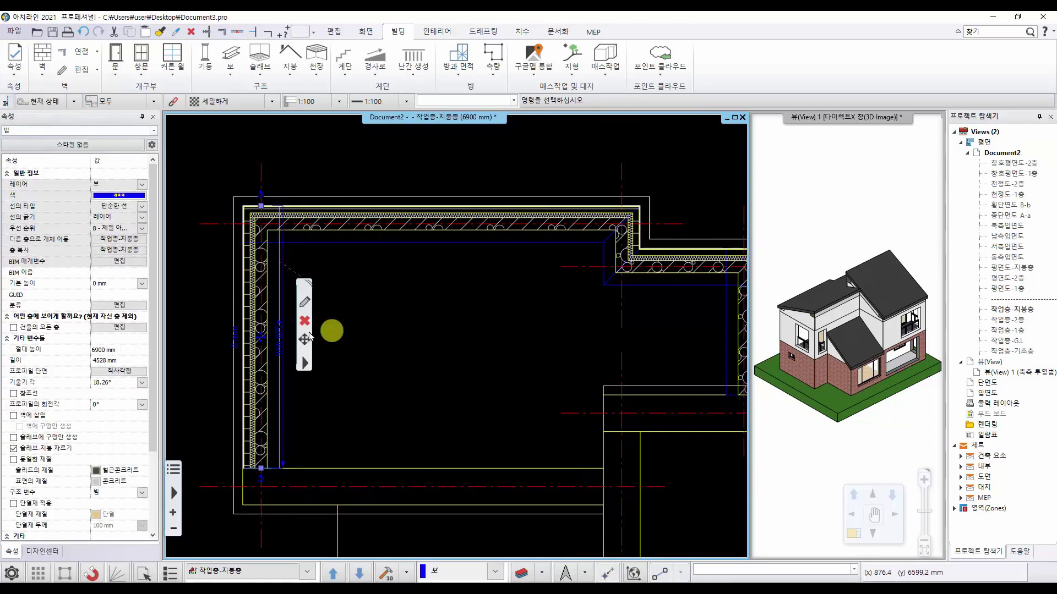
pyautogui.scroll(3, 279, 279)
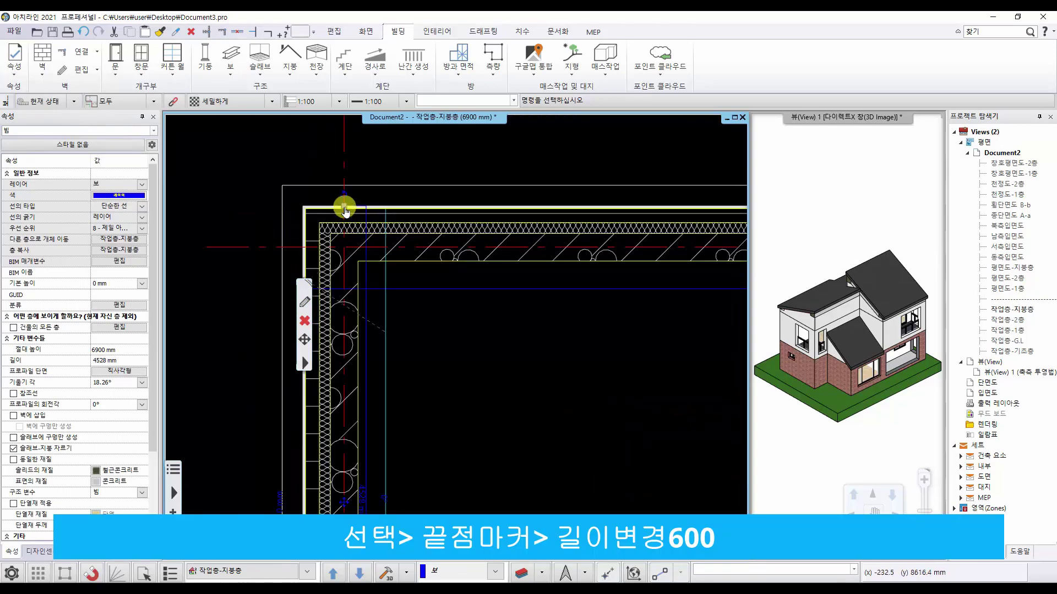
pyautogui.click(345, 209)
pyautogui.click(397, 218)
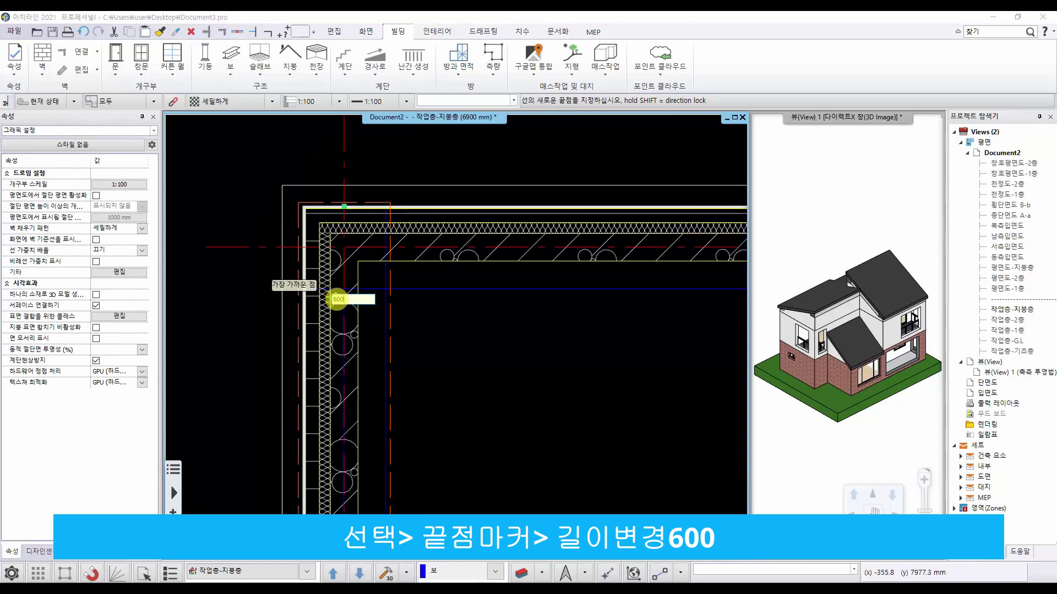
pyautogui.press('Return')
# Step: Shorten the right wall's sloped beam by 600 mm at its upper end and deselect it
pyautogui.scroll(-5, 514, 339)
pyautogui.moveTo(516, 341); pyautogui.dragTo(275, 275, button='middle')
pyautogui.scroll(2, 445, 296)
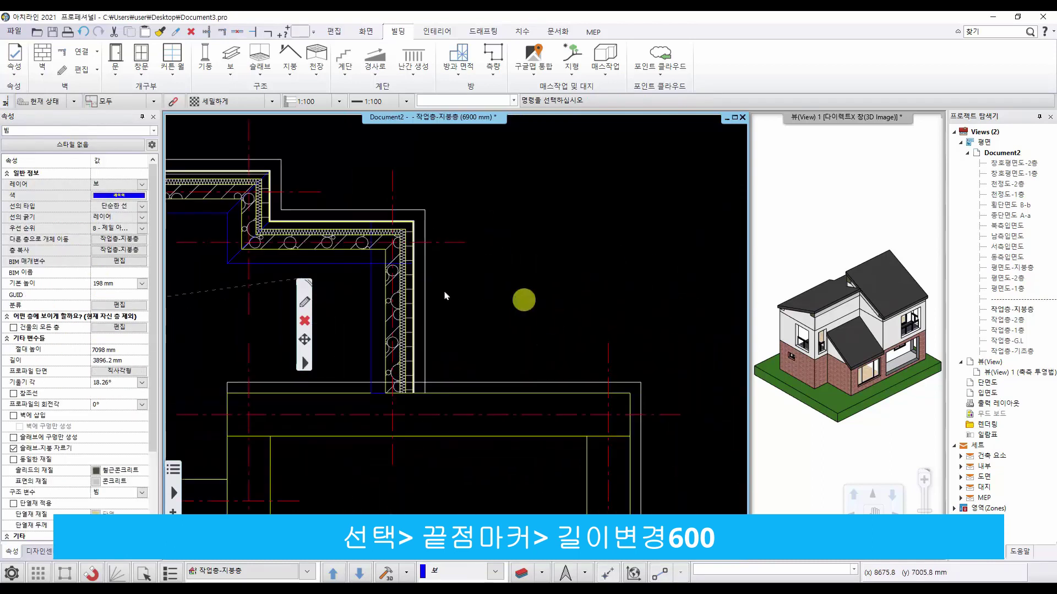
pyautogui.click(373, 282)
pyautogui.click(391, 217)
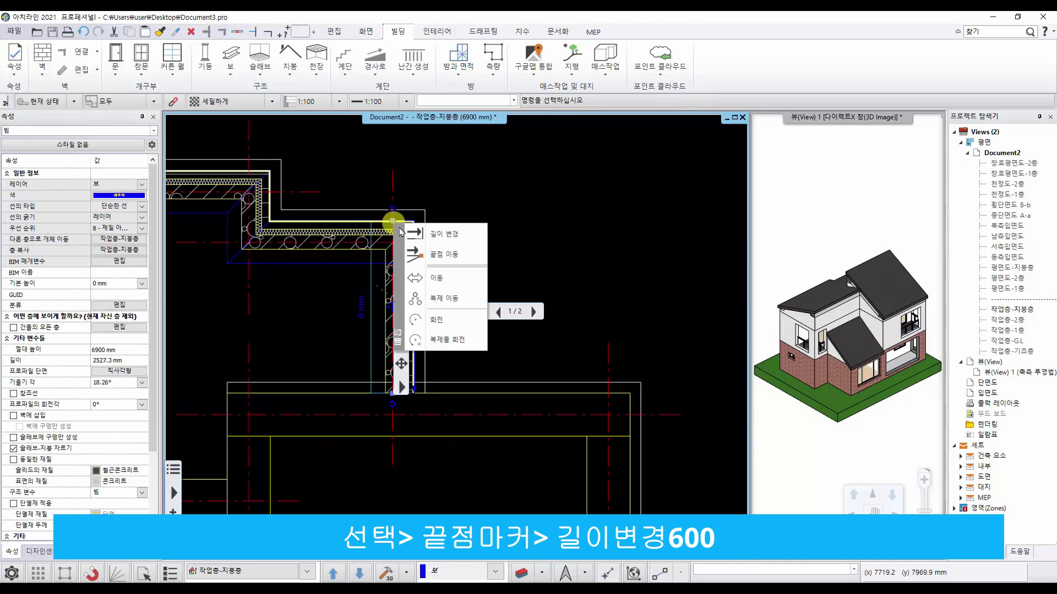
pyautogui.click(410, 233)
pyautogui.write('600')
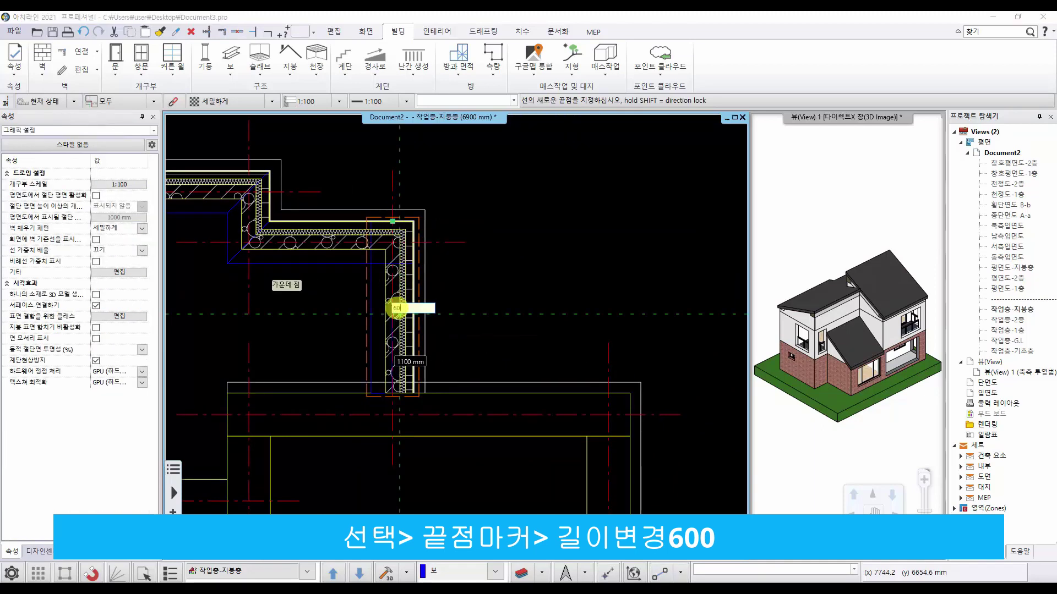
pyautogui.press('Return')
pyautogui.click(538, 263)
pyautogui.scroll(-2, 501, 268)
pyautogui.scroll(-2, 550, 248)
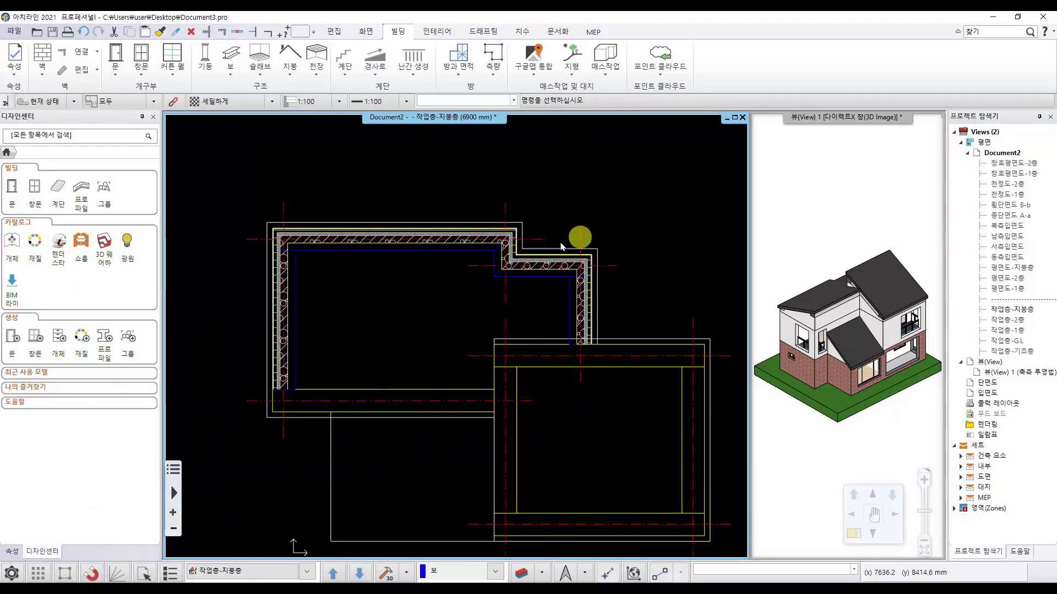
# Step: Select both sloped side beams of the left block, enable their insertion into the wall (벽에 삽입) and deselect them
pyautogui.click(291, 275)
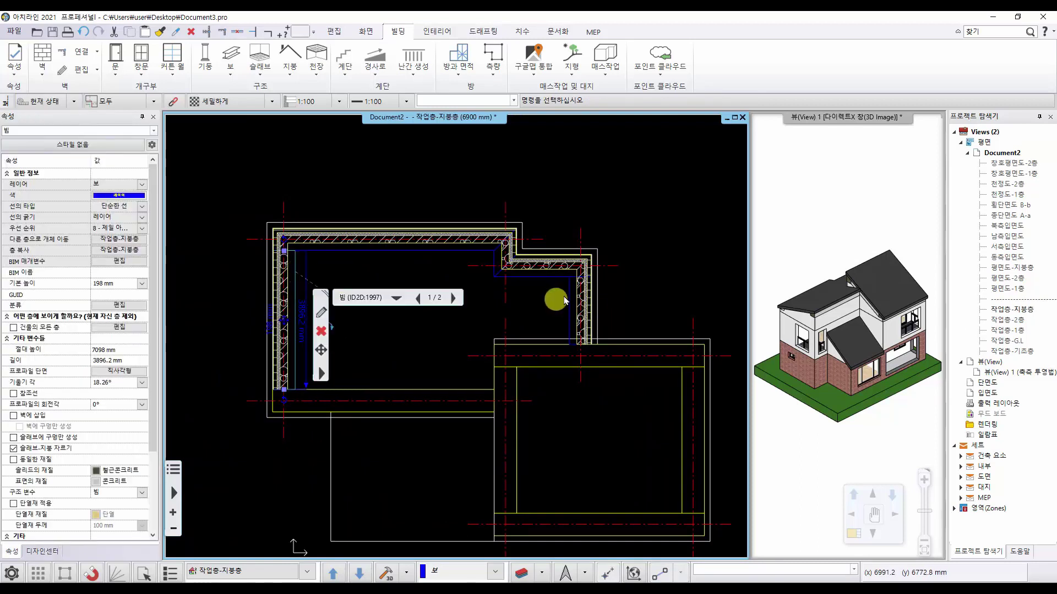
pyautogui.keyDown('shift'); pyautogui.click(570, 295); pyautogui.keyUp('shift')
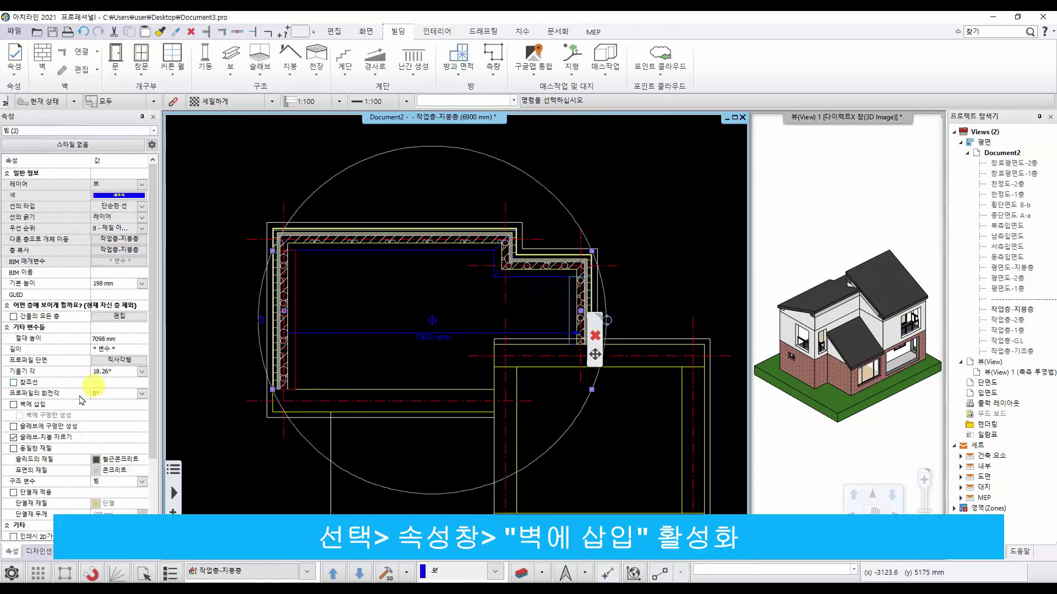
pyautogui.click(14, 406)
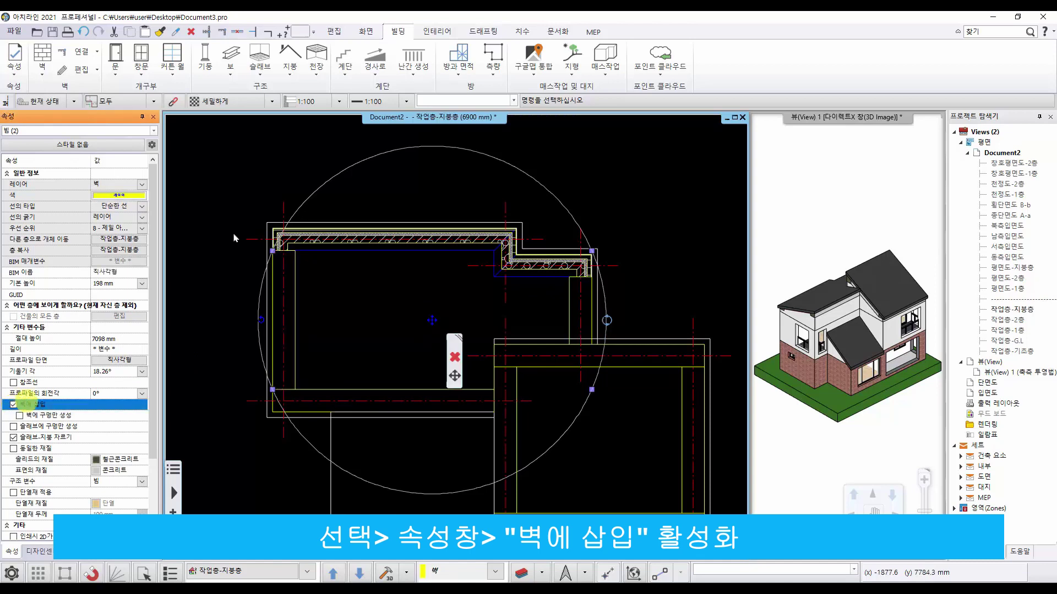
pyautogui.click(232, 217)
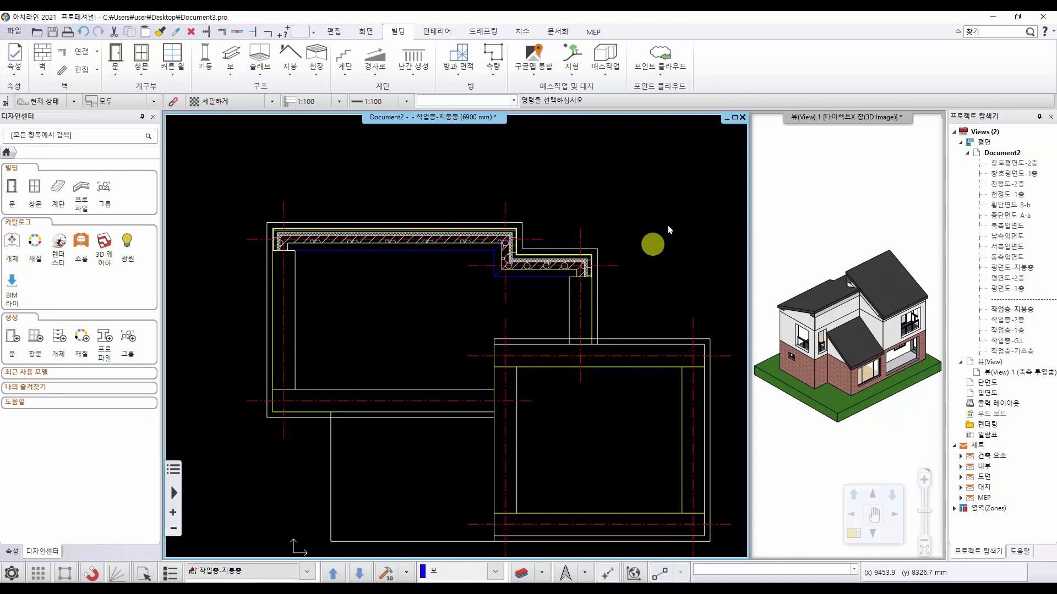
# Step: Section the 3D view with a rectangular area over the right block's right side and inspect the exposed interior structure
pyautogui.scroll(2, 670, 220)
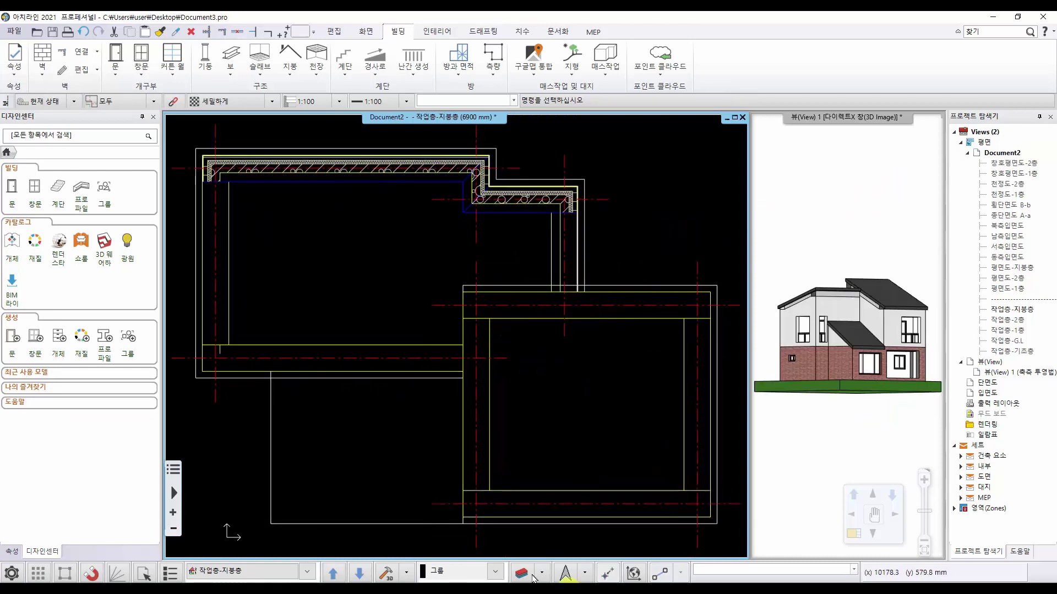
pyautogui.click(405, 573)
pyautogui.click(412, 509)
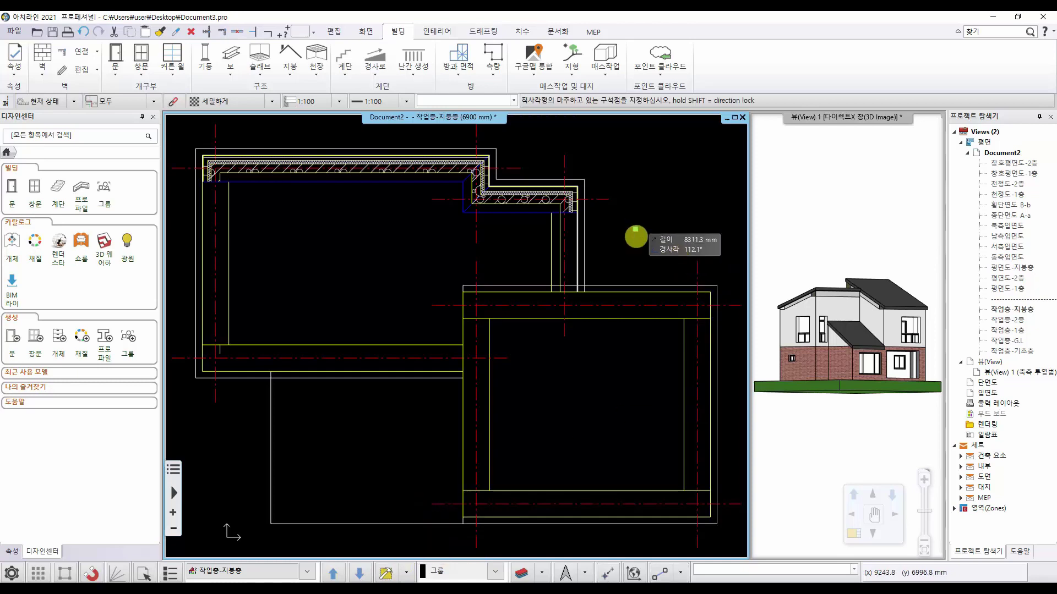
pyautogui.click(636, 229)
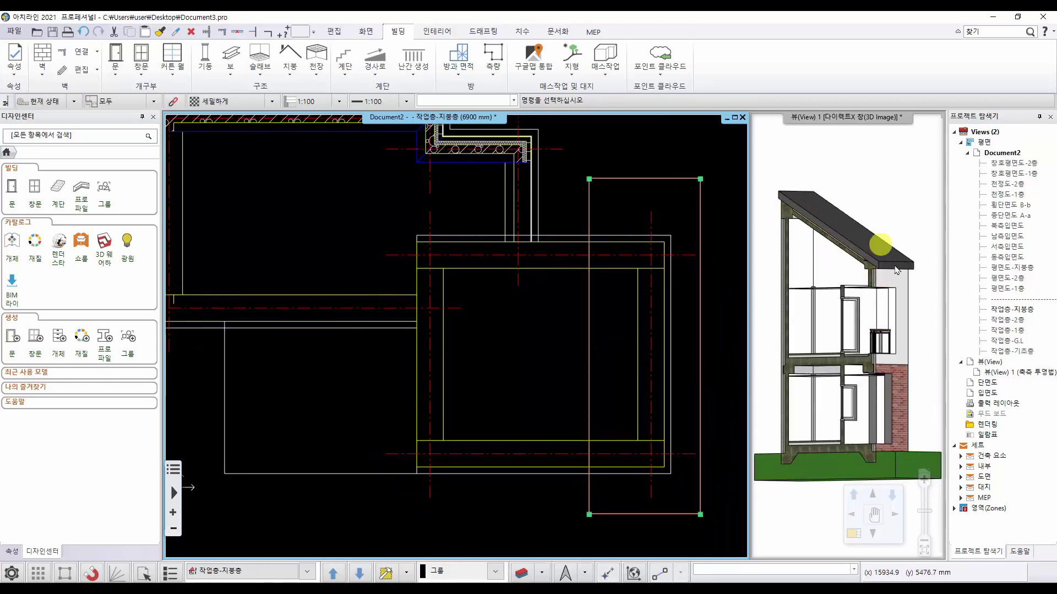
pyautogui.click(813, 293)
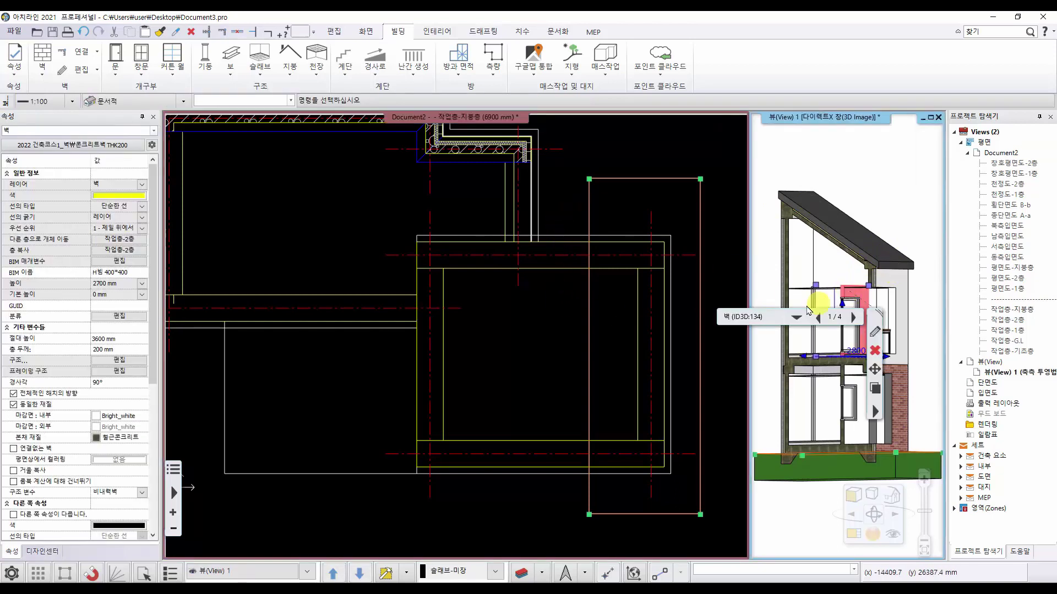
# Step: Select all columns on the second-floor working level, set their height to 6000 mm, enable slab-roof cutting (슬래브-지붕 자르기) and deselect them
pyautogui.click(446, 521)
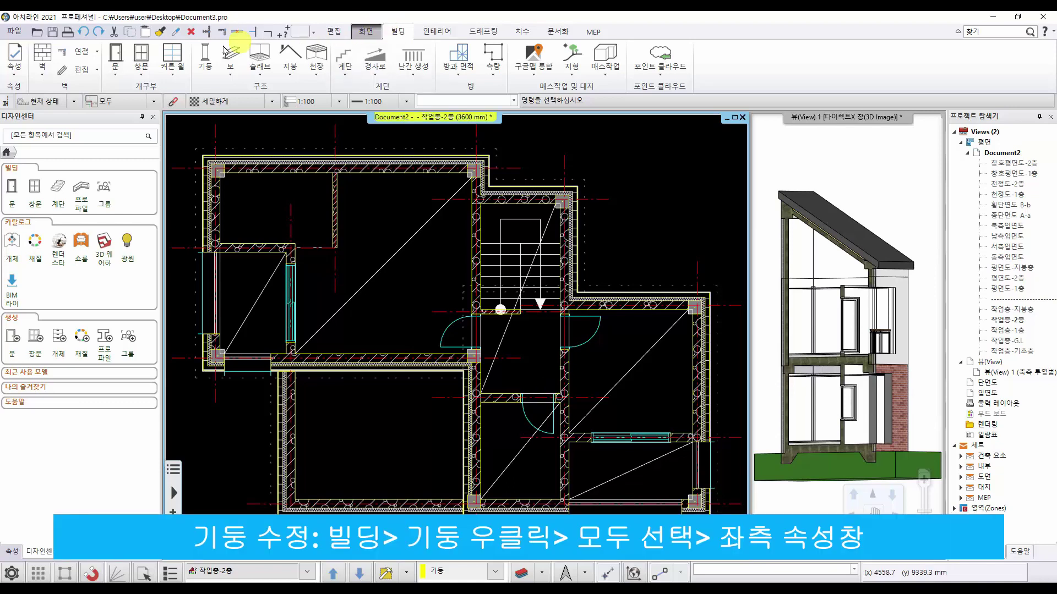
pyautogui.rightClick(204, 62)
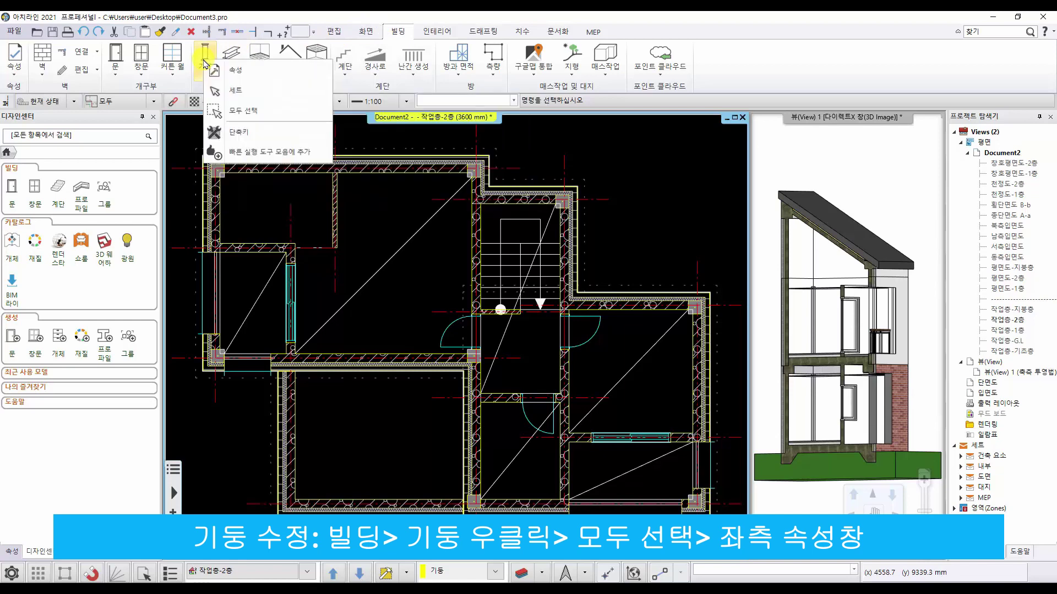
pyautogui.click(251, 111)
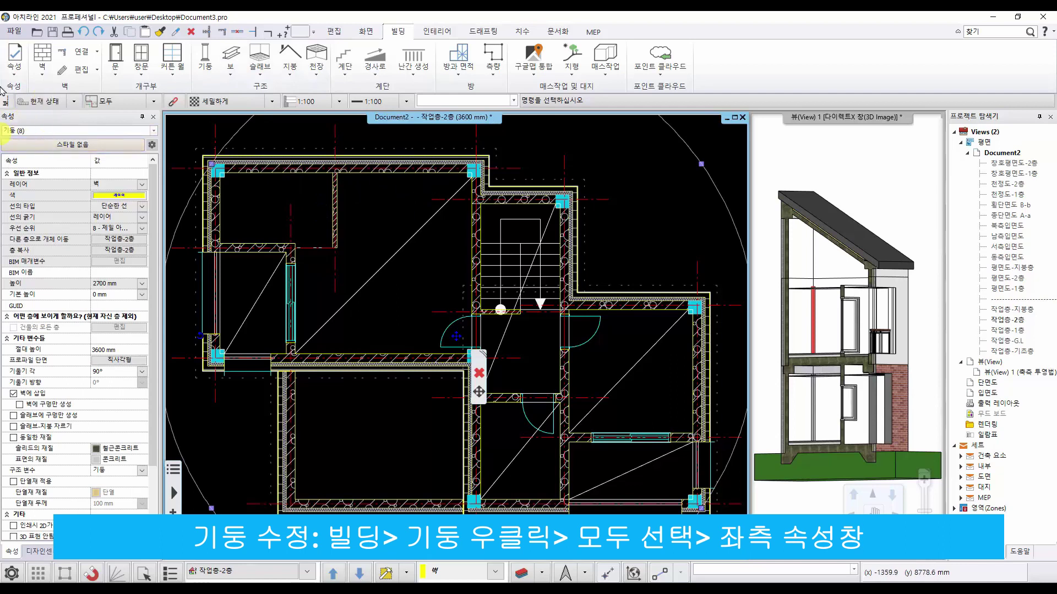
pyautogui.click(109, 284)
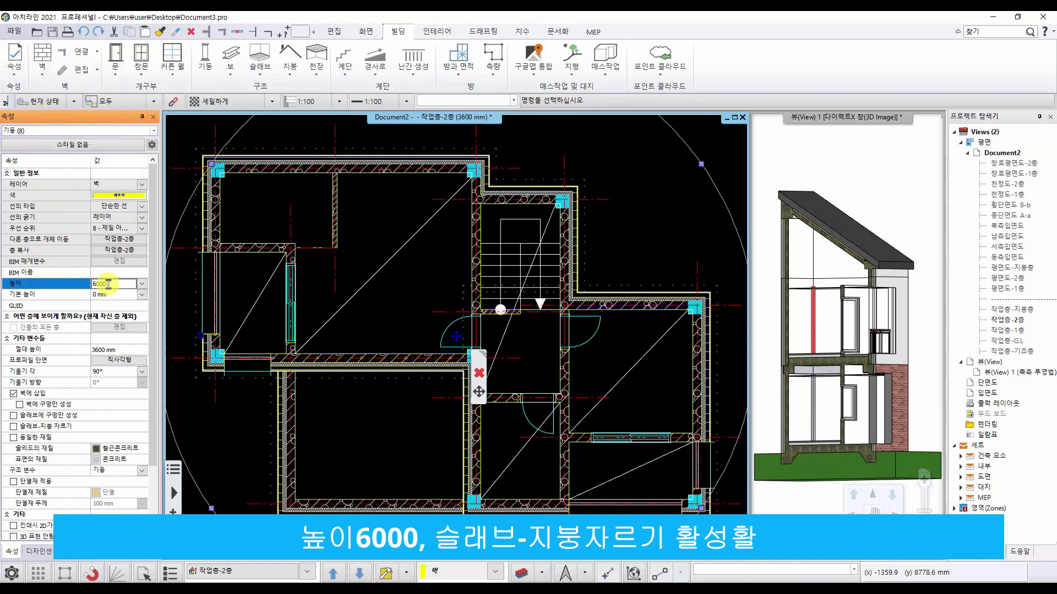
pyautogui.click(14, 427)
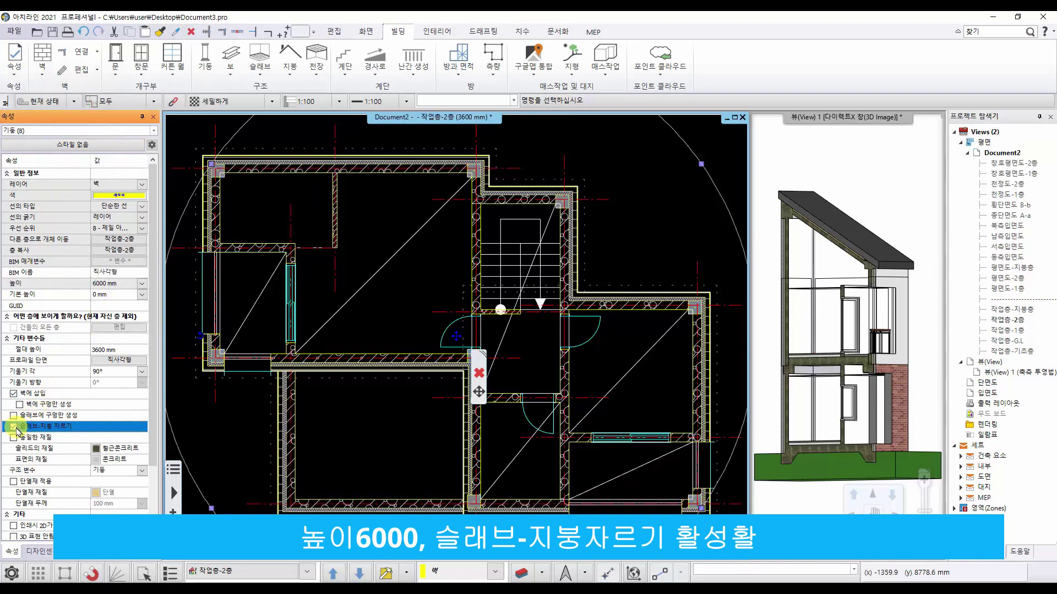
pyautogui.click(387, 226)
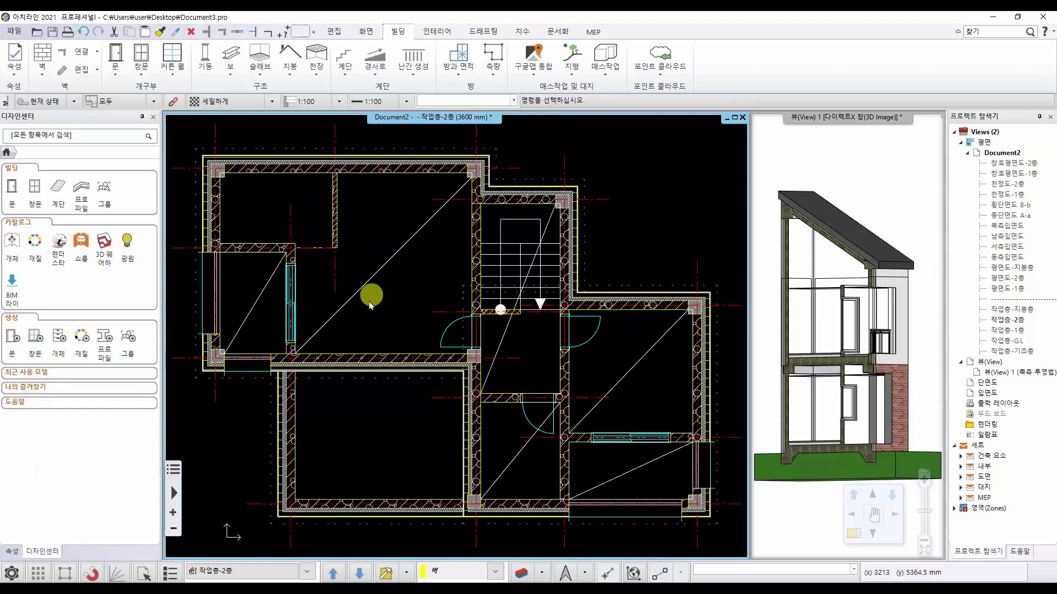
# Step: Filter the second-floor walls by height equal to 2700 mm, set the selected walls' height to 6000 mm and regenerate the 3D model
pyautogui.rightClick(337, 220)
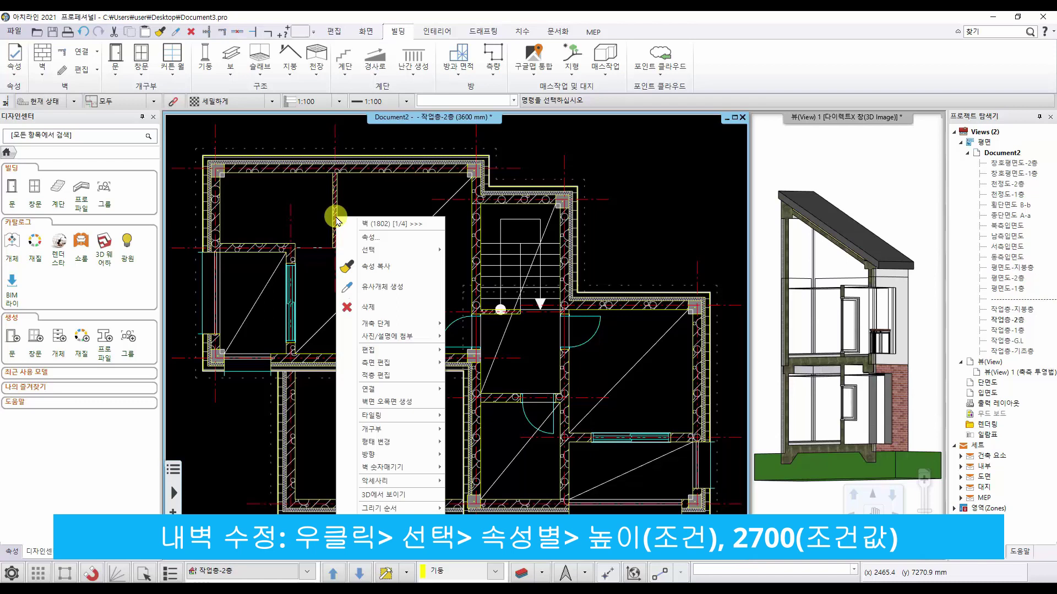
pyautogui.moveTo(407, 249)
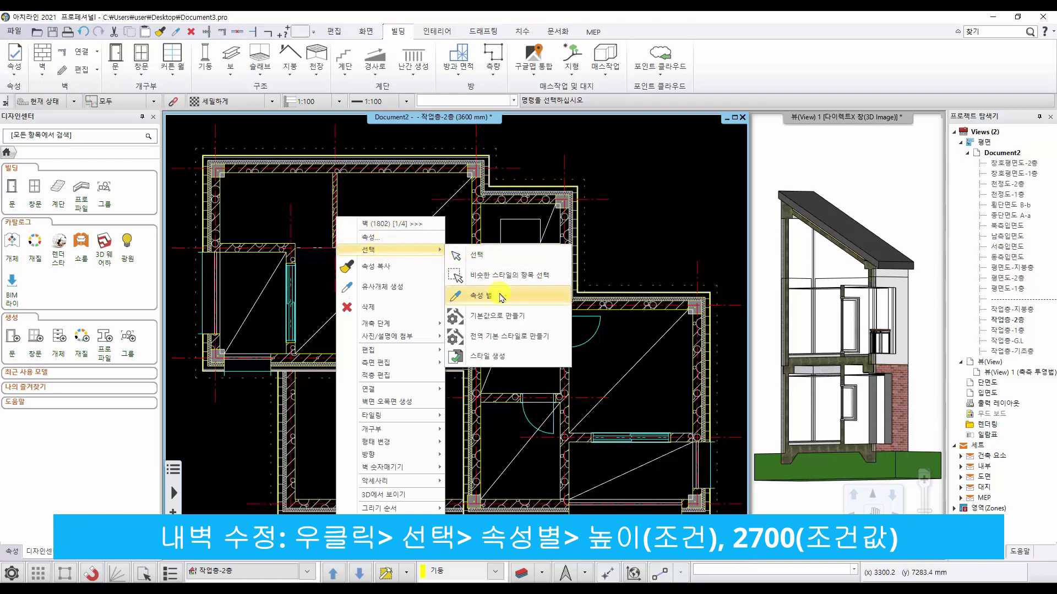
pyautogui.click(526, 268)
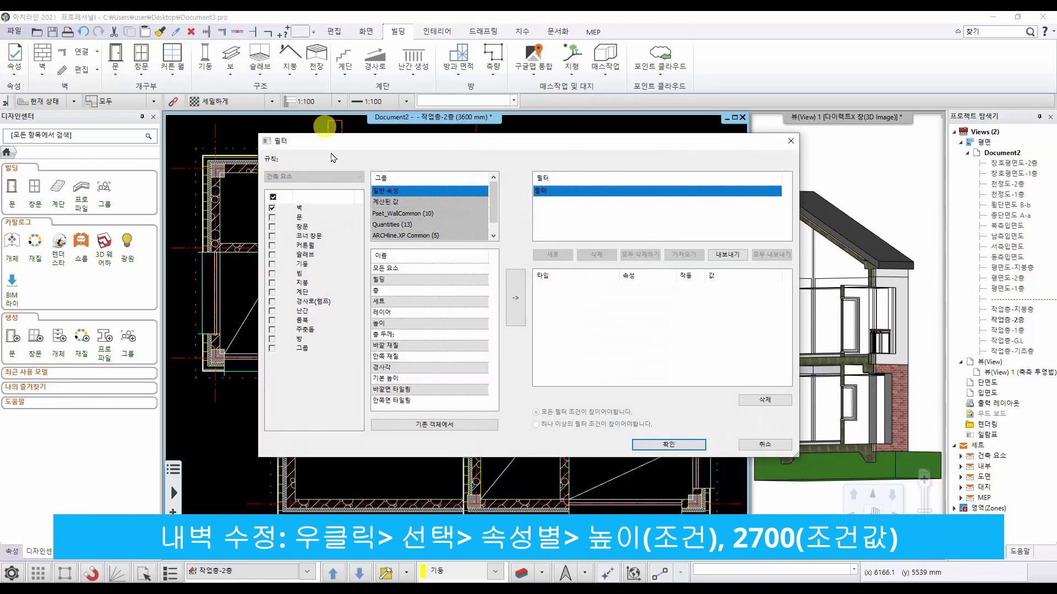
pyautogui.click(399, 324)
pyautogui.click(521, 305)
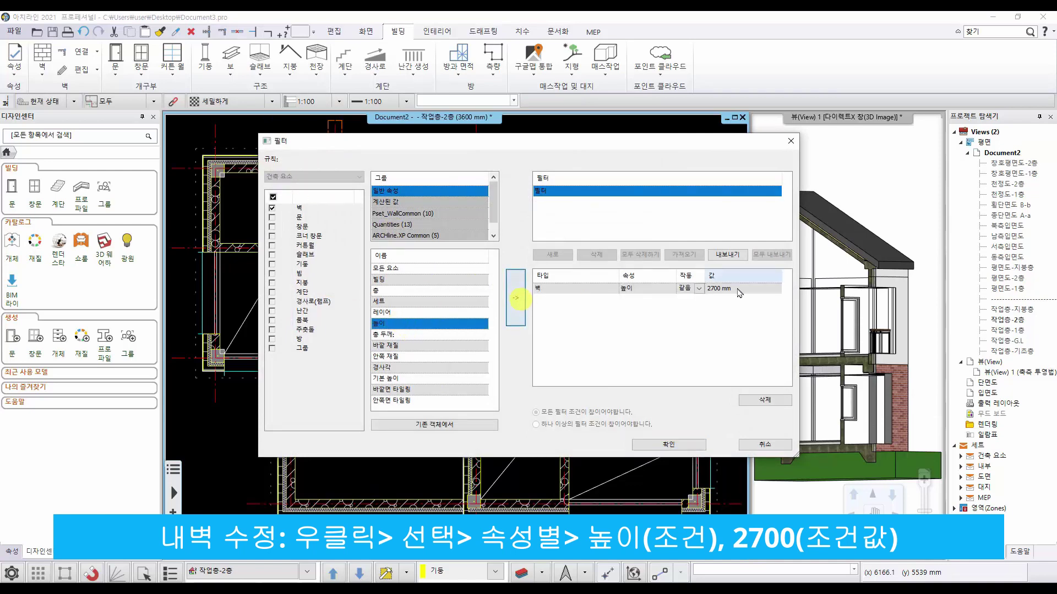
pyautogui.click(775, 291)
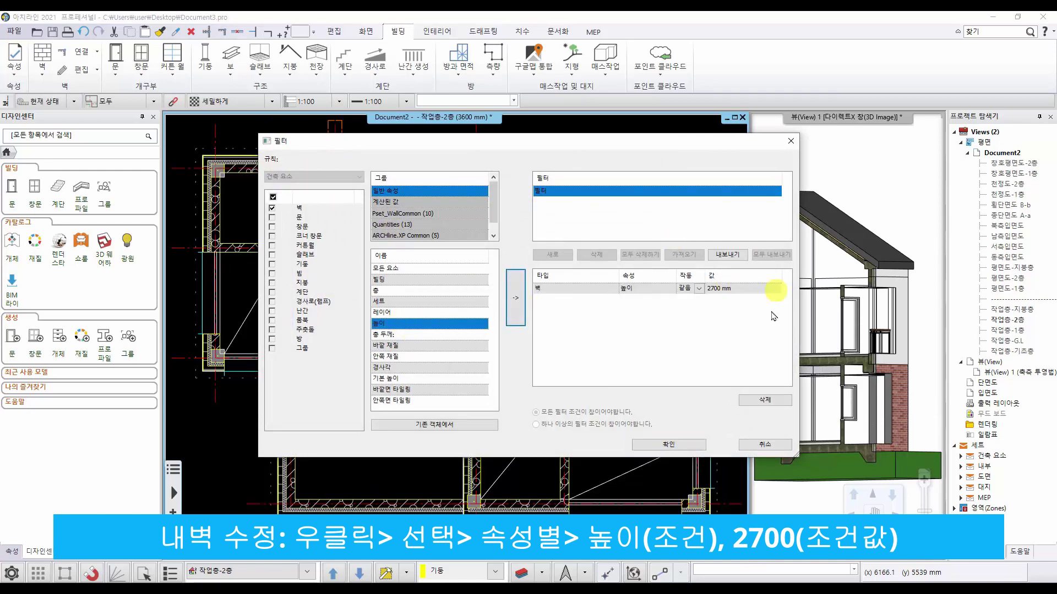
pyautogui.click(695, 446)
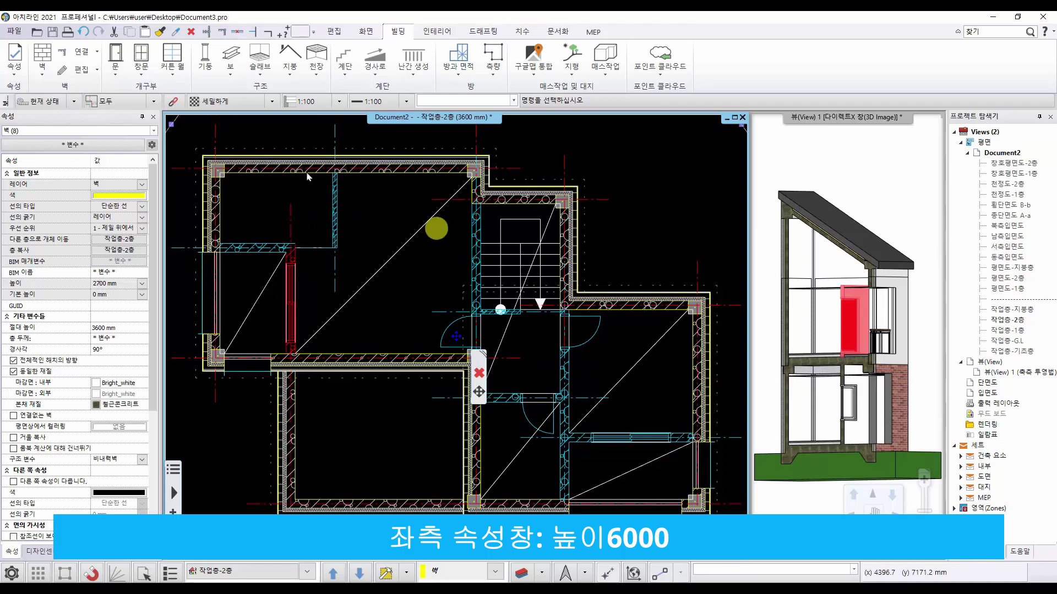
pyautogui.click(120, 287)
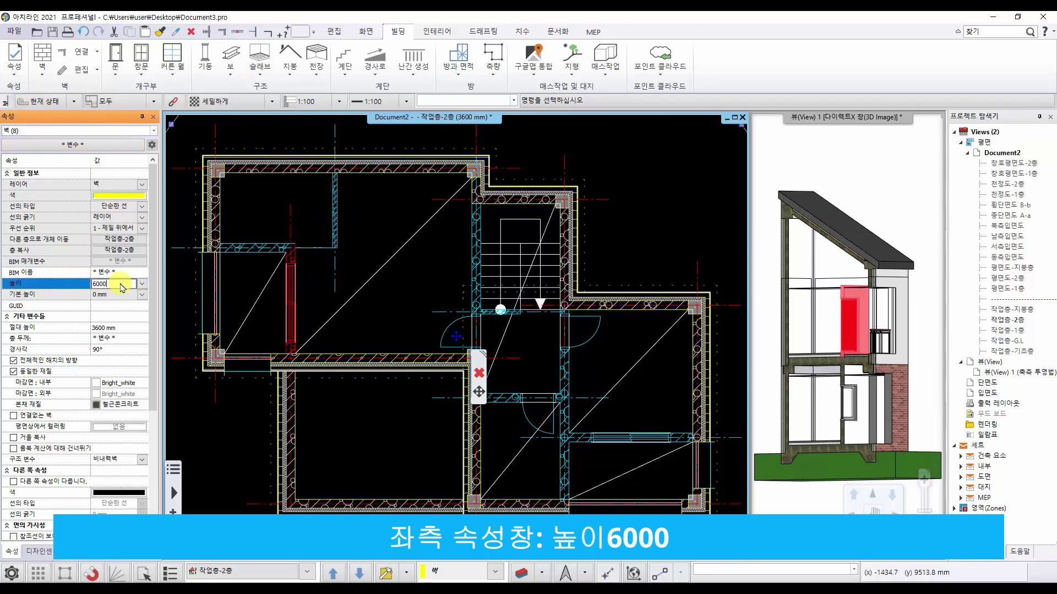
pyautogui.press('Return')
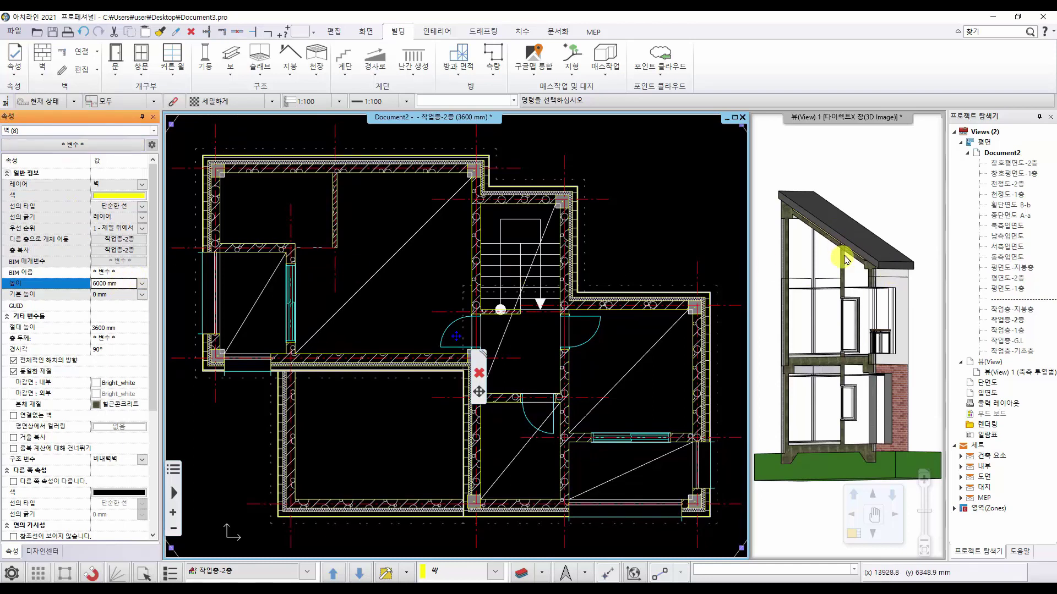
pyautogui.click(851, 273)
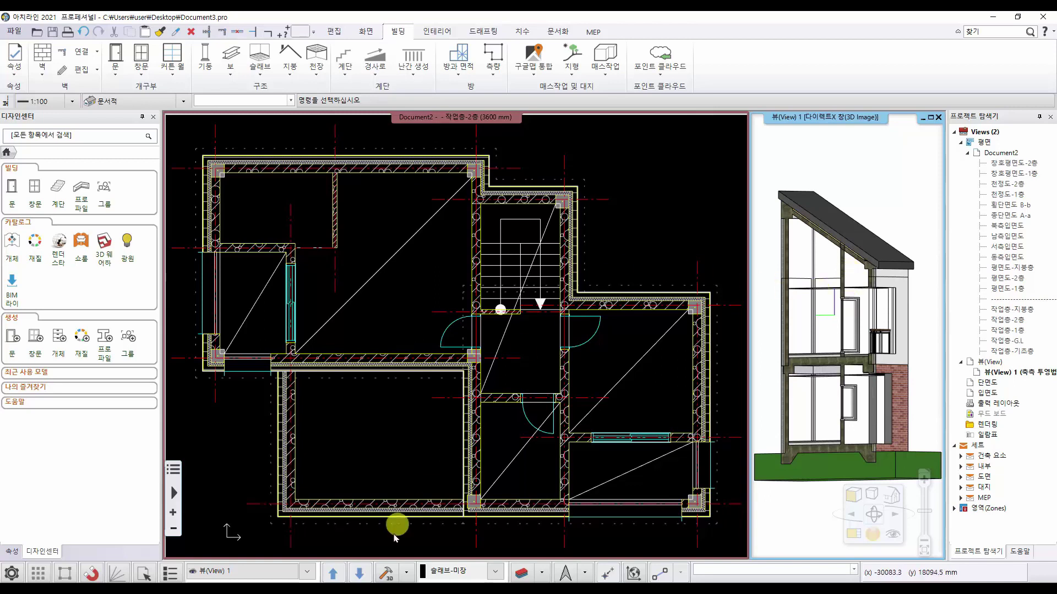
pyautogui.click(386, 574)
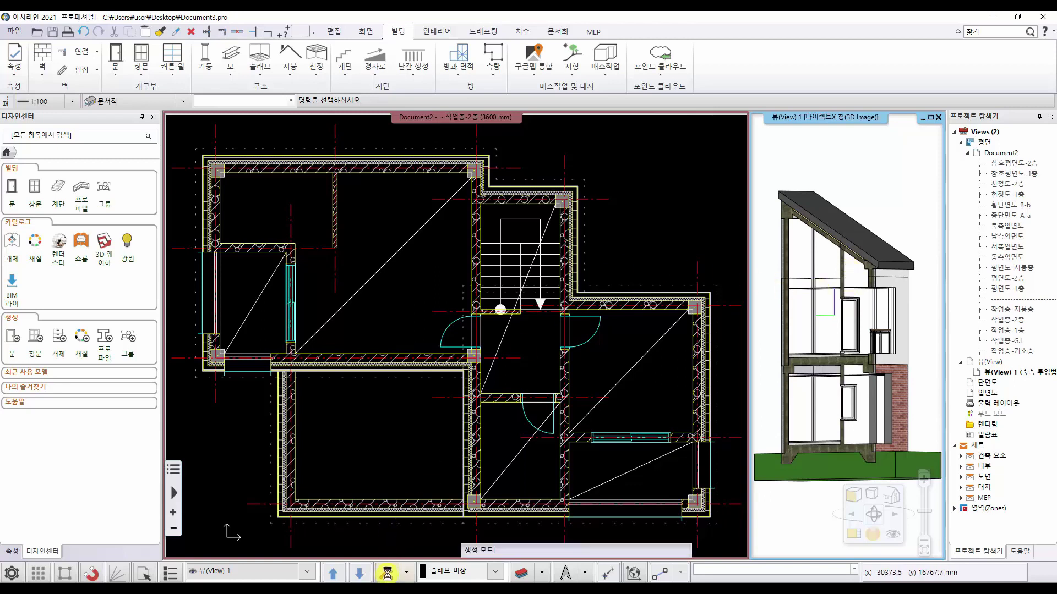